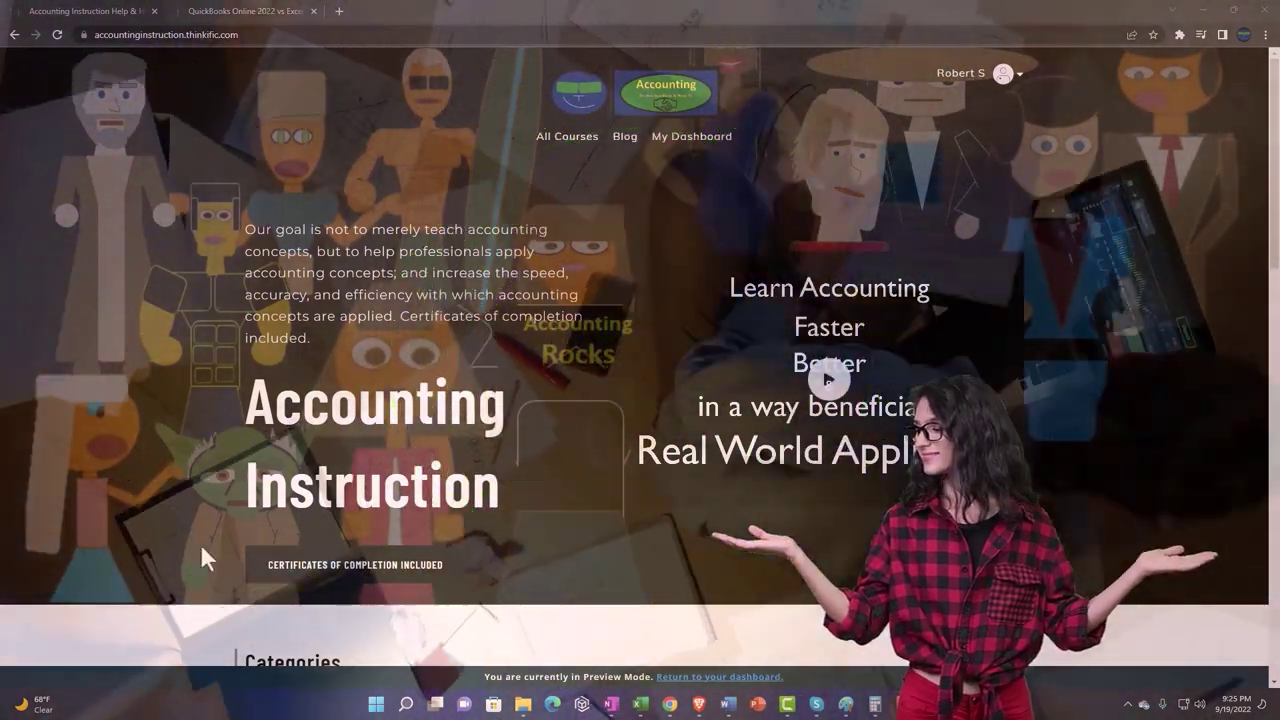
Browse the accounting course categories, and view the OneNote - Getting Started 2022 section of the QuickBooks Online 2022 vs Excel course
scroll(190, 546, "down", 6)
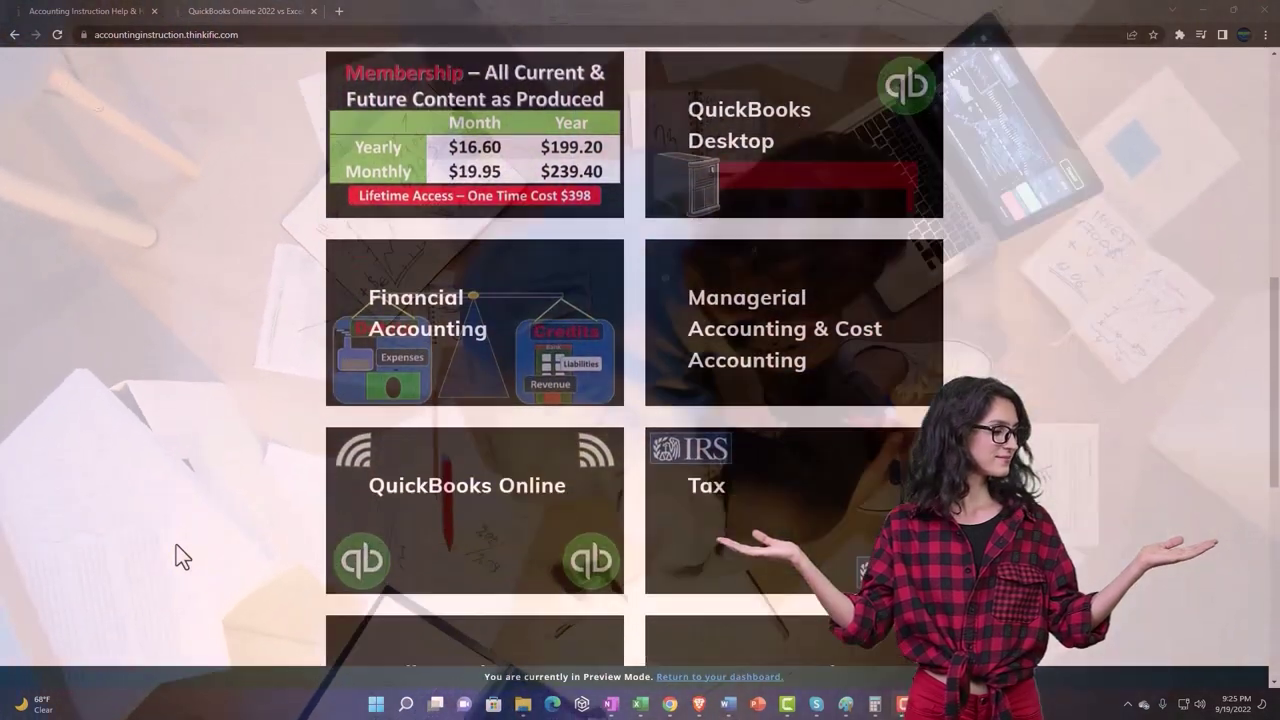
scroll(176, 546, "down", 5)
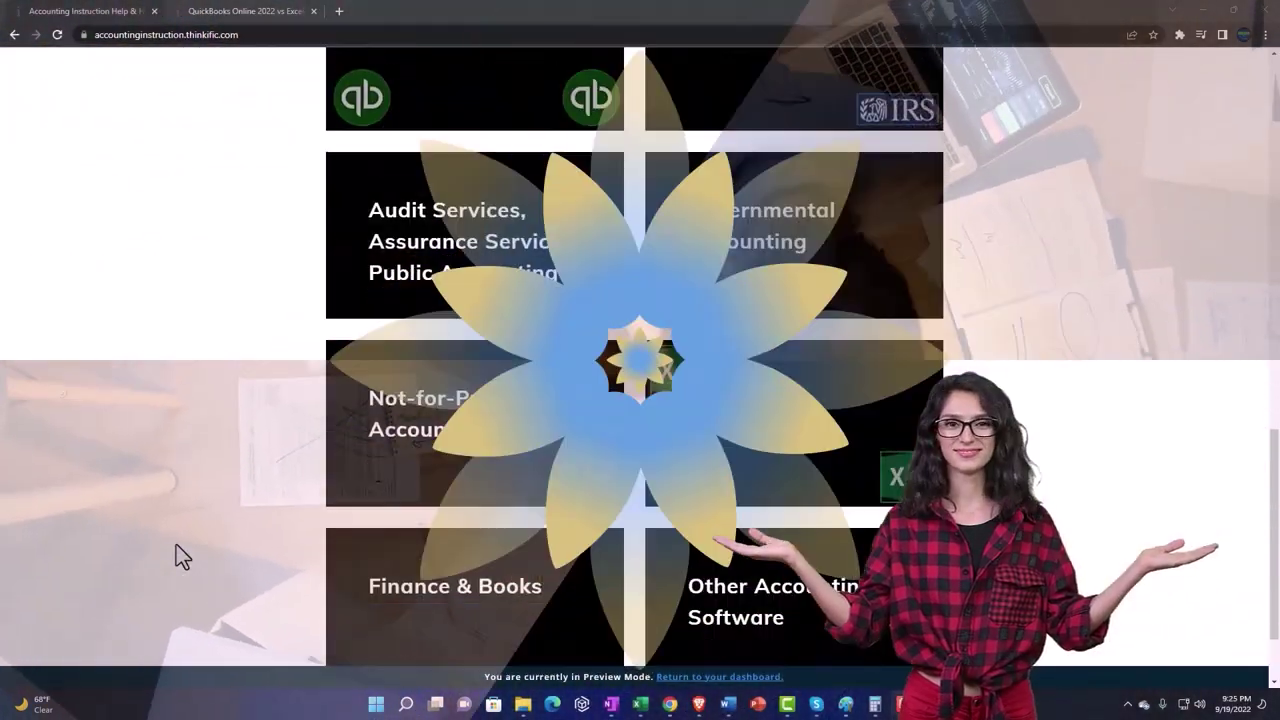
scroll(176, 546, "down", 1)
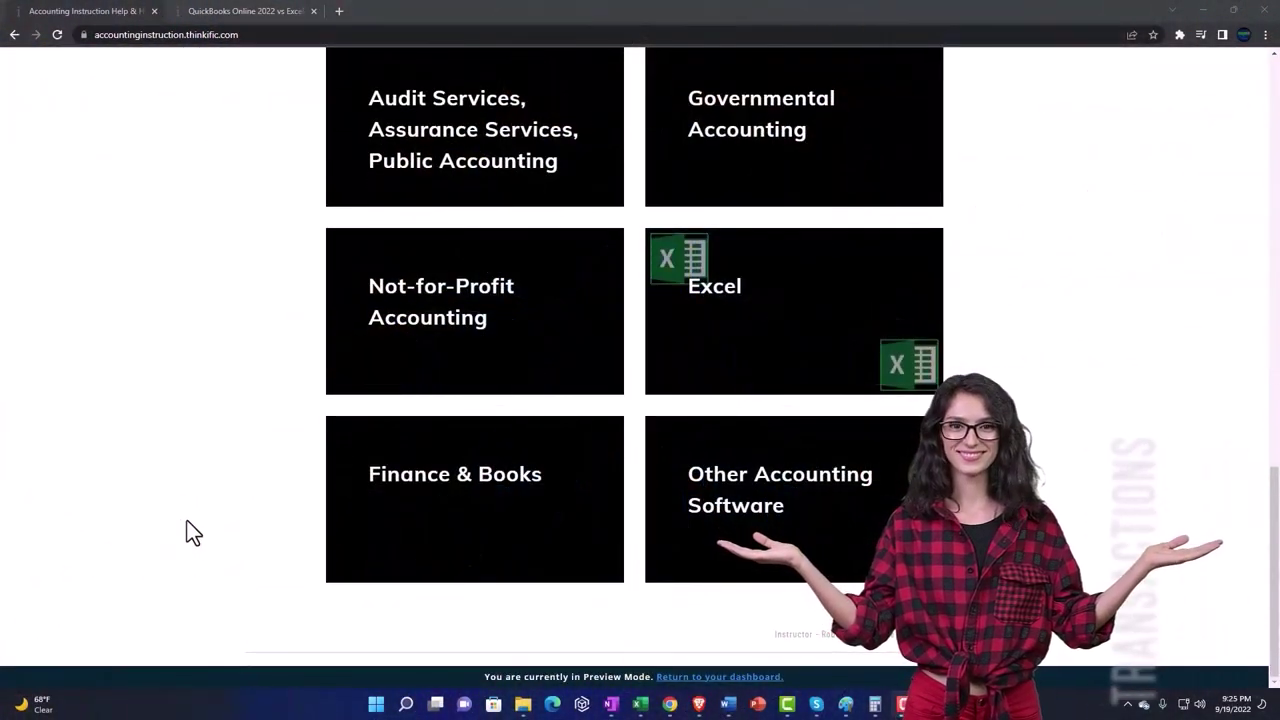
left_click(230, 11)
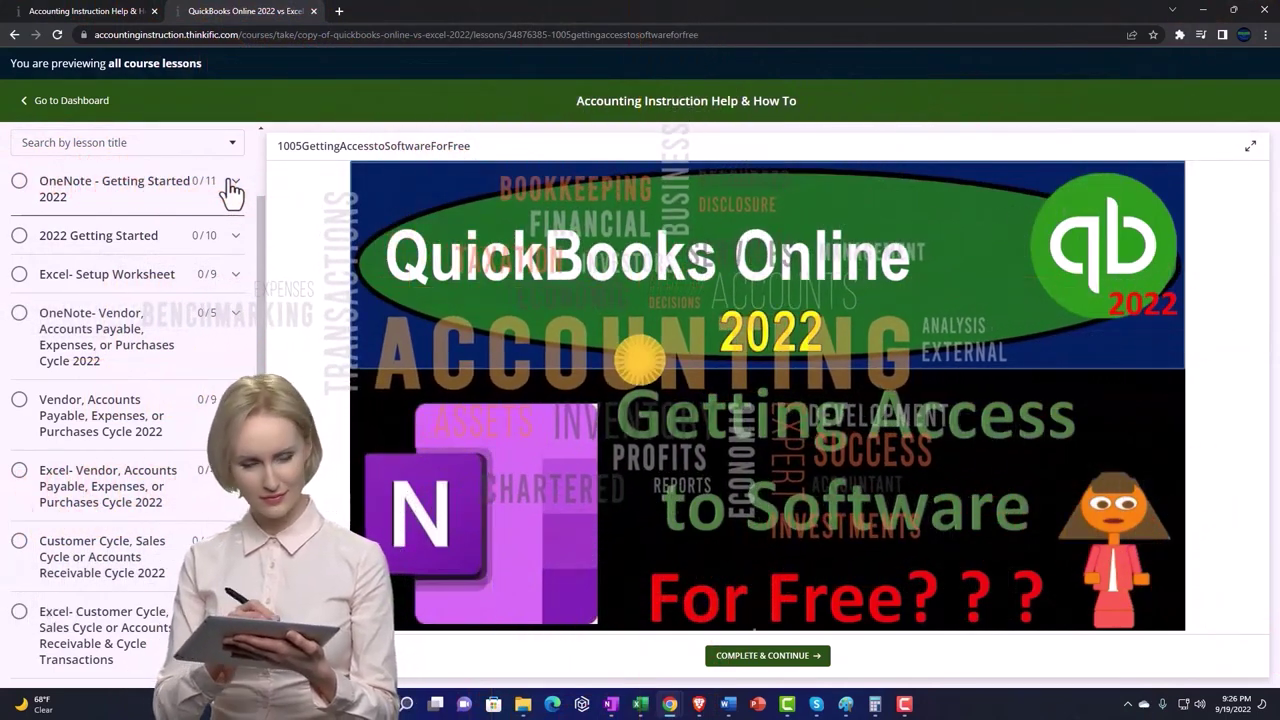
left_click(231, 190)
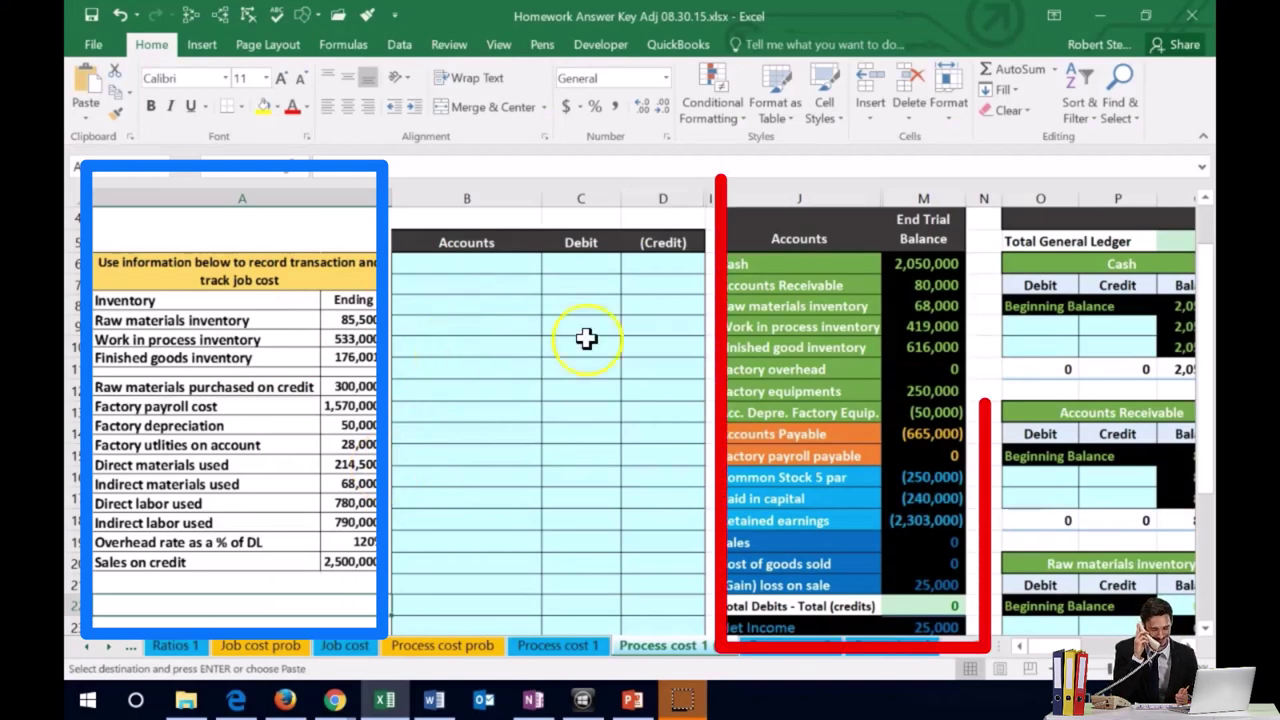
Review the general ledger accounts beside the trial balance on the Process cost 1 (2) sheet
left_click(797, 305)
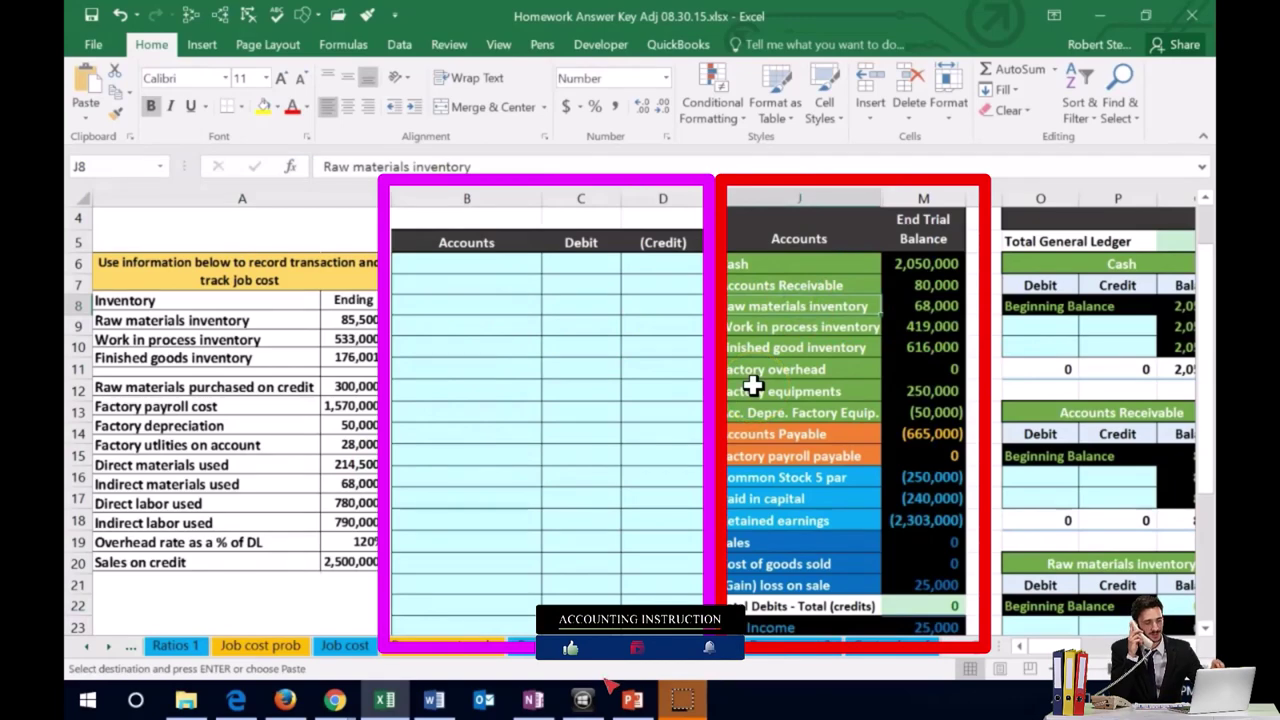
key("Right")
key("Right")
key("Right")
key("Right")
key("Right")
key("Right")
key("Right")
key("Right")
key("Right")
key("Right")
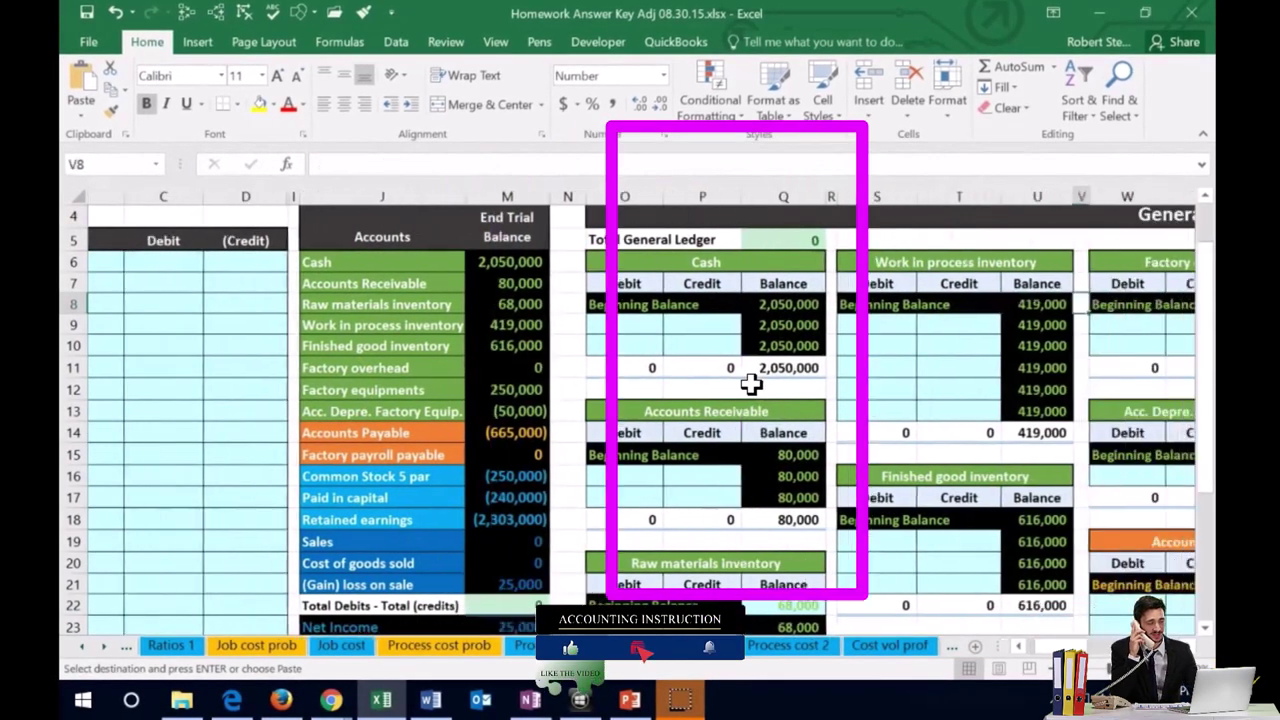
key("Right")
key("Right")
key("Right")
key("Right")
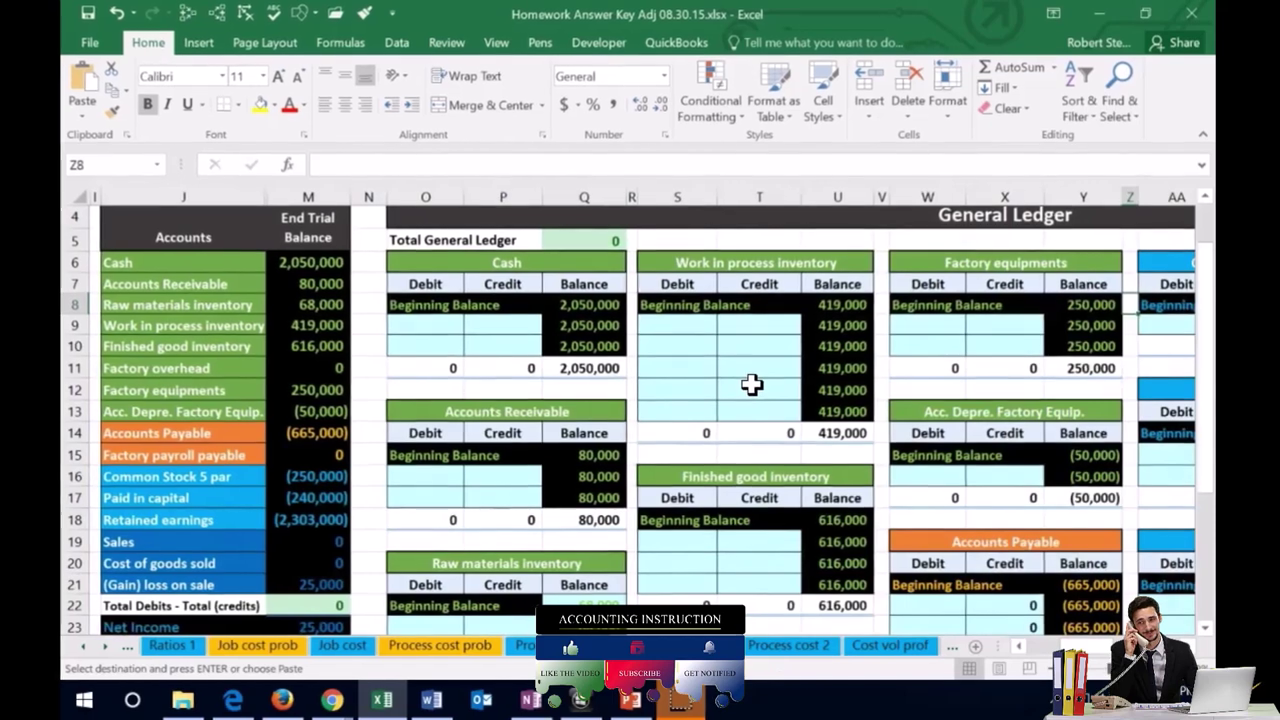
Check the trial balance formula for Work in process inventory, and return to the transaction data in column A
left_click(307, 325)
key("ctrl+c")
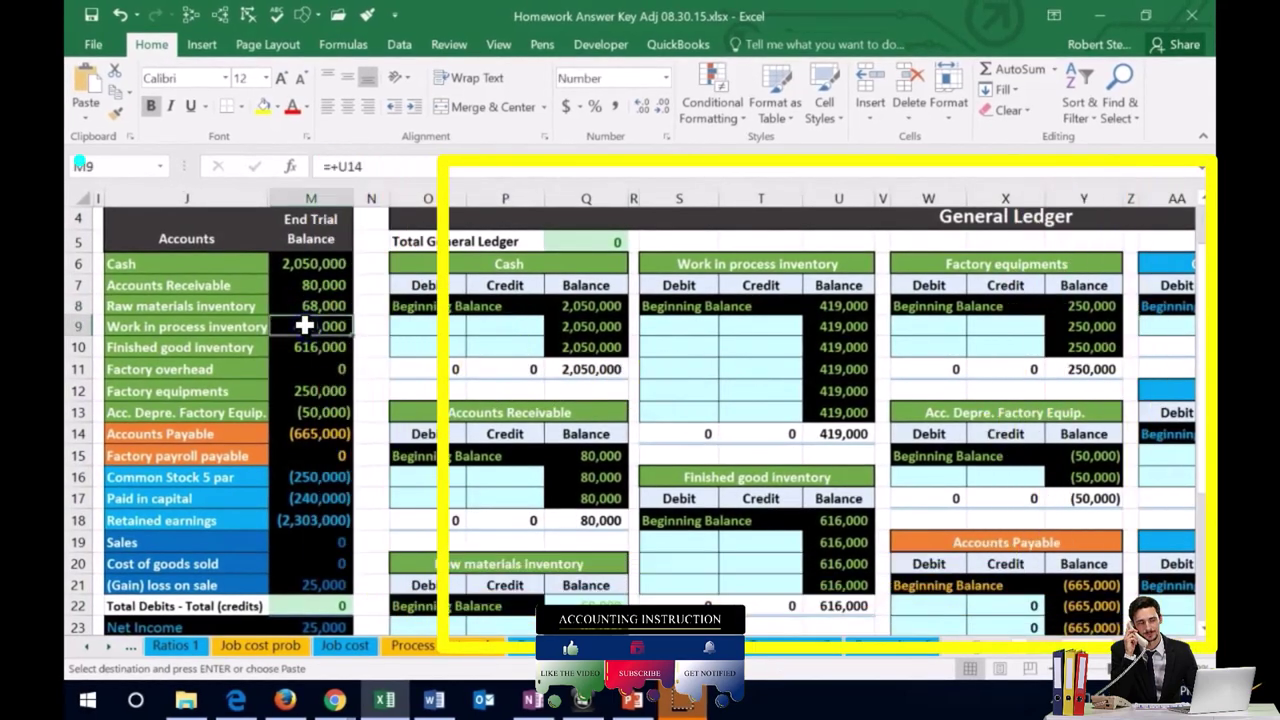
key("ctrl+Home")
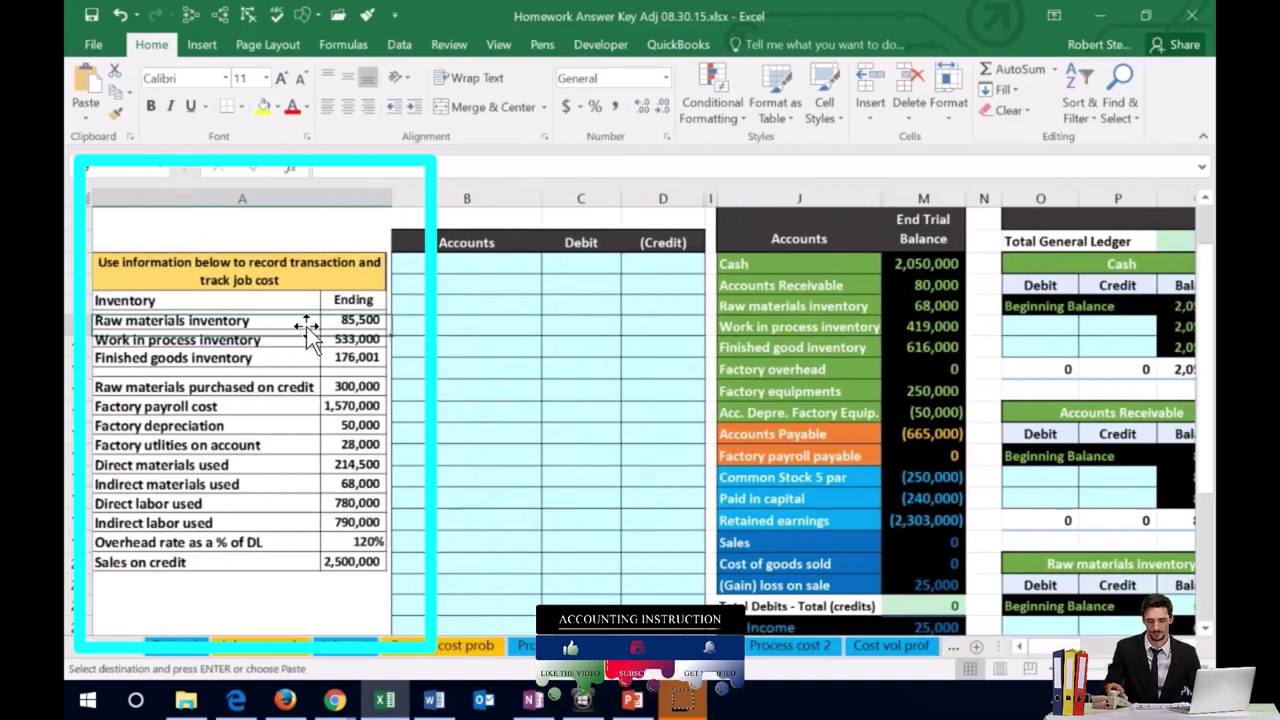
Highlight the trial balance accounts from Sales to (Gain) loss on sale, and inspect the Net Income formula
mouse_move(749, 265)
left_mouse_down()
mouse_move(771, 266)
mouse_move(790, 330)
mouse_move(831, 403)
mouse_move(860, 421)
mouse_move(852, 430)
mouse_move(897, 450)
mouse_move(846, 482)
mouse_move(829, 535)
mouse_move(880, 540)
left_mouse_up()
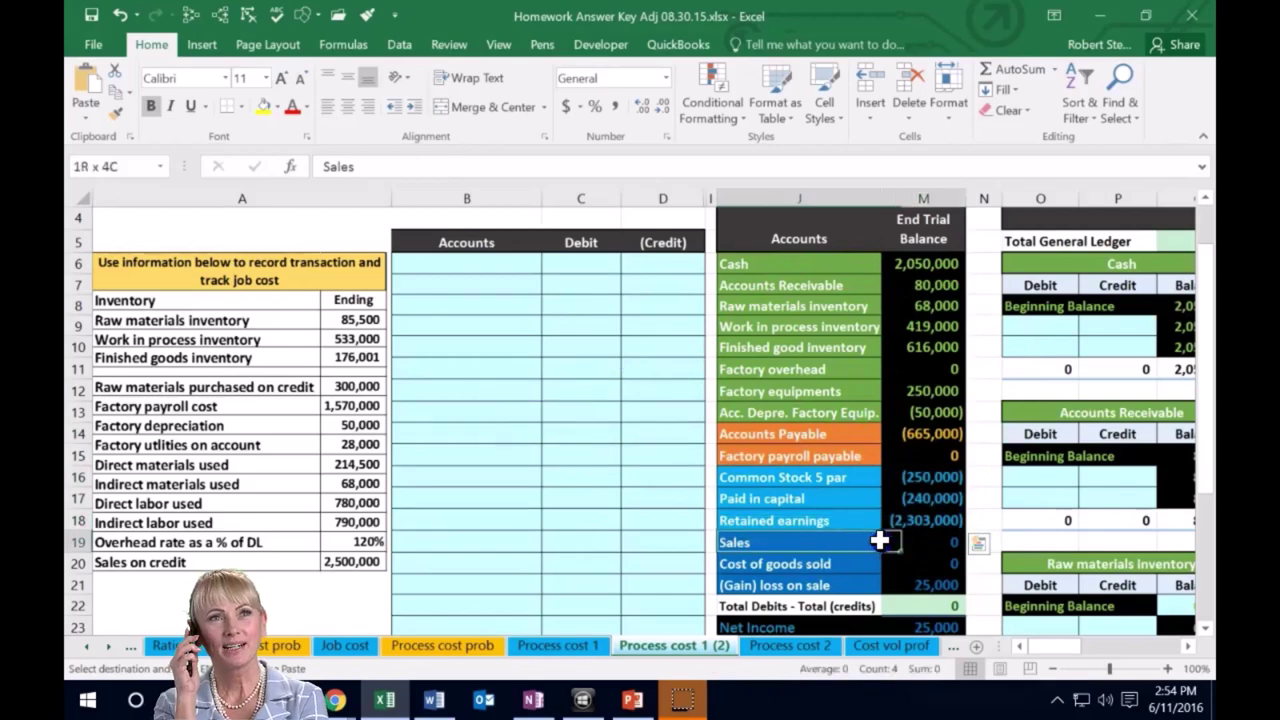
left_click_drag(891, 584, 891, 585)
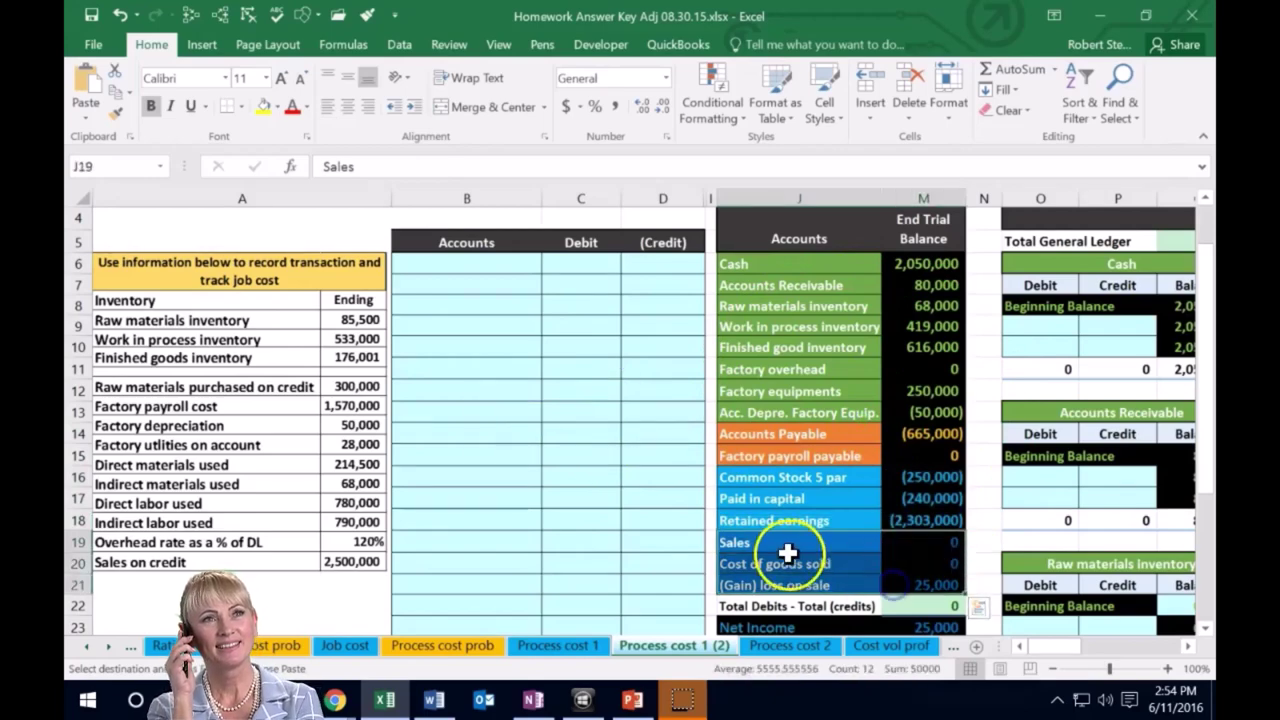
scroll(800, 557, "down", 1)
double_click(928, 562)
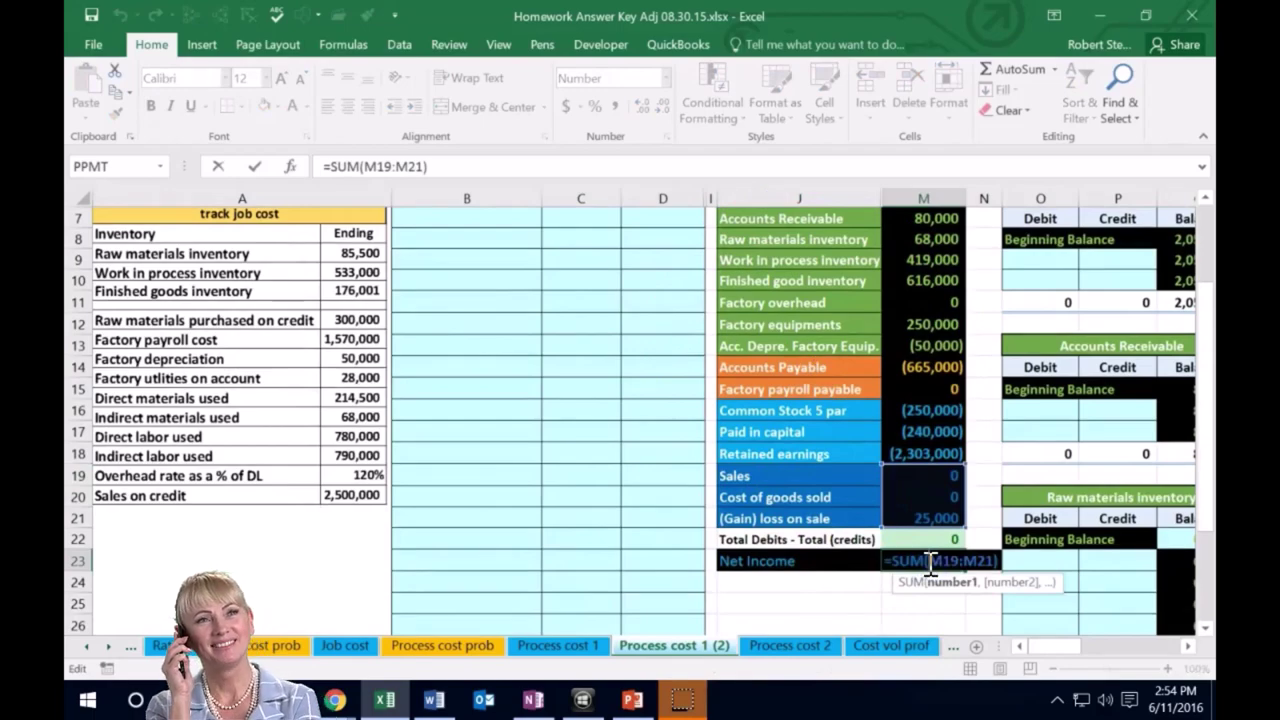
key("Return")
Inspect the range summed by the Total Debits - Total (credits) formula in the trial balance
left_click(931, 540)
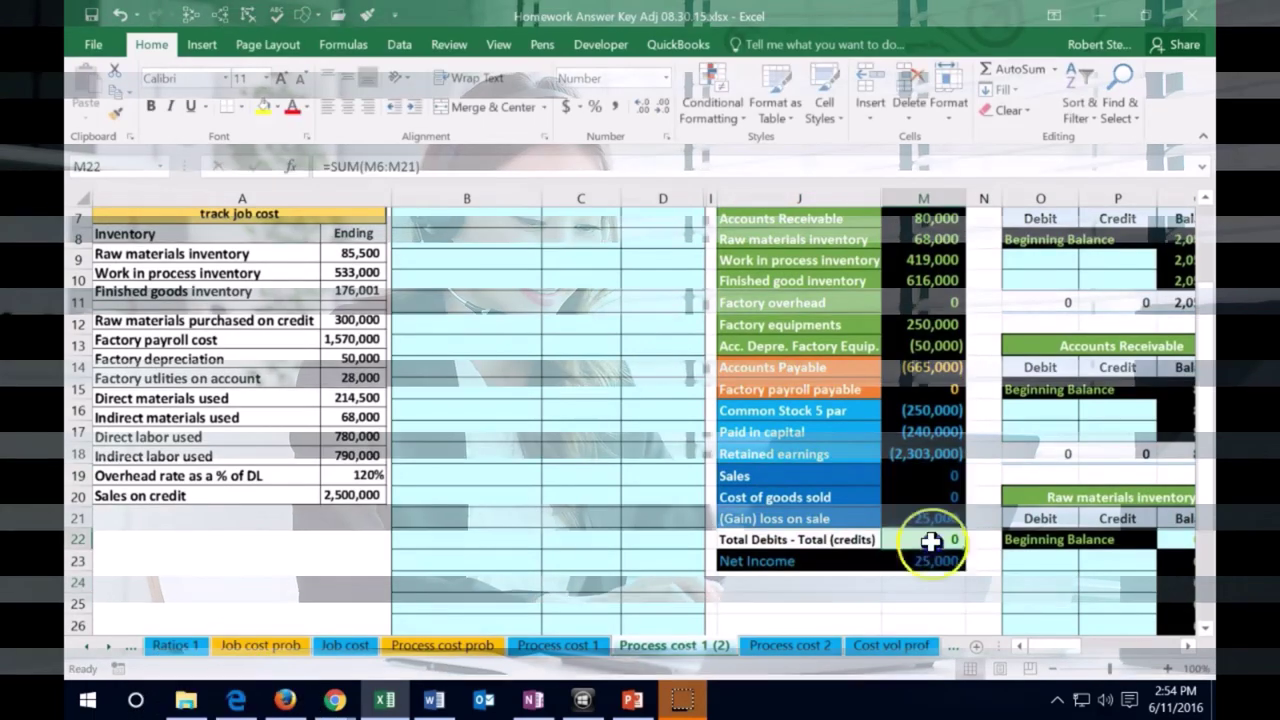
double_click(931, 540)
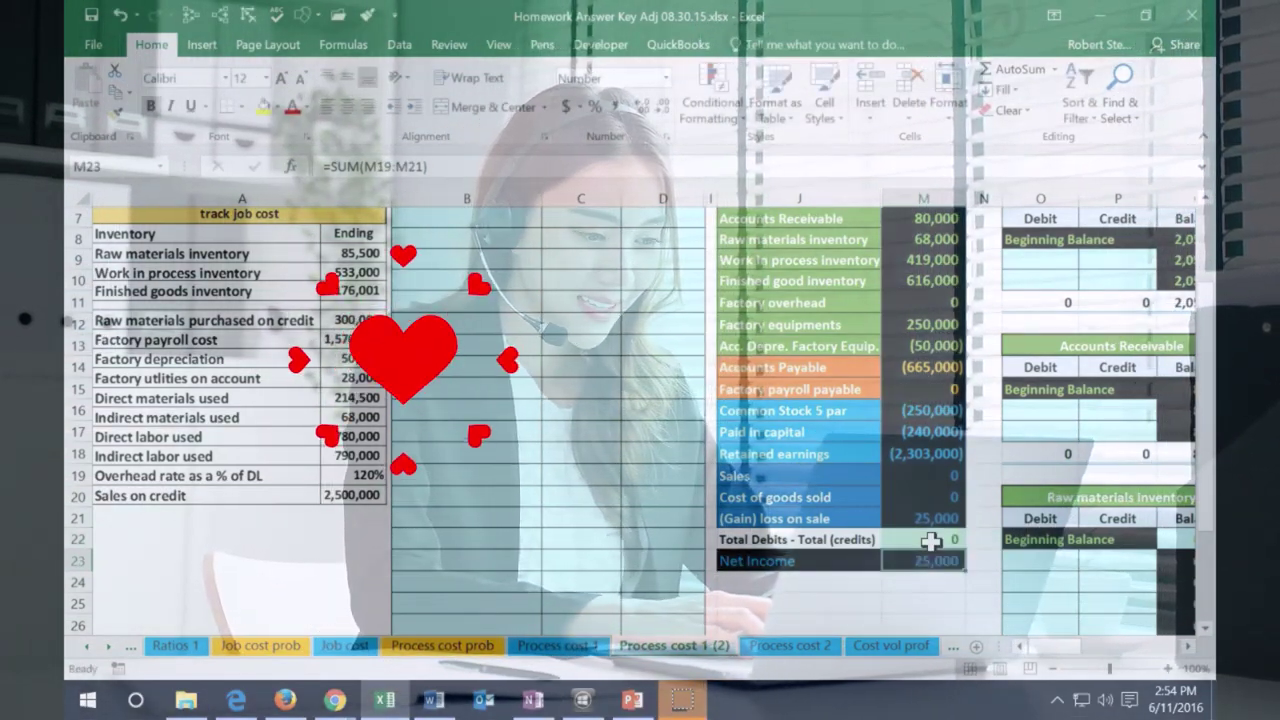
key("Return")
scroll(930, 542, "up", 1)
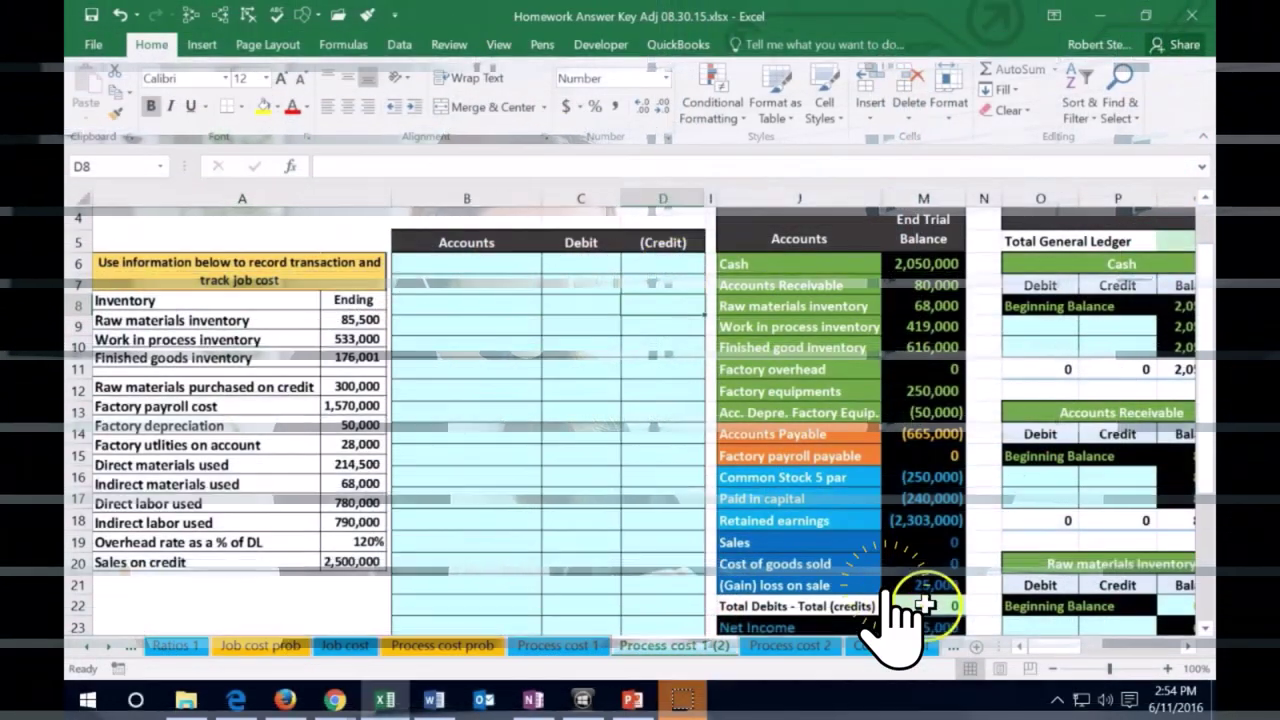
left_click(921, 603)
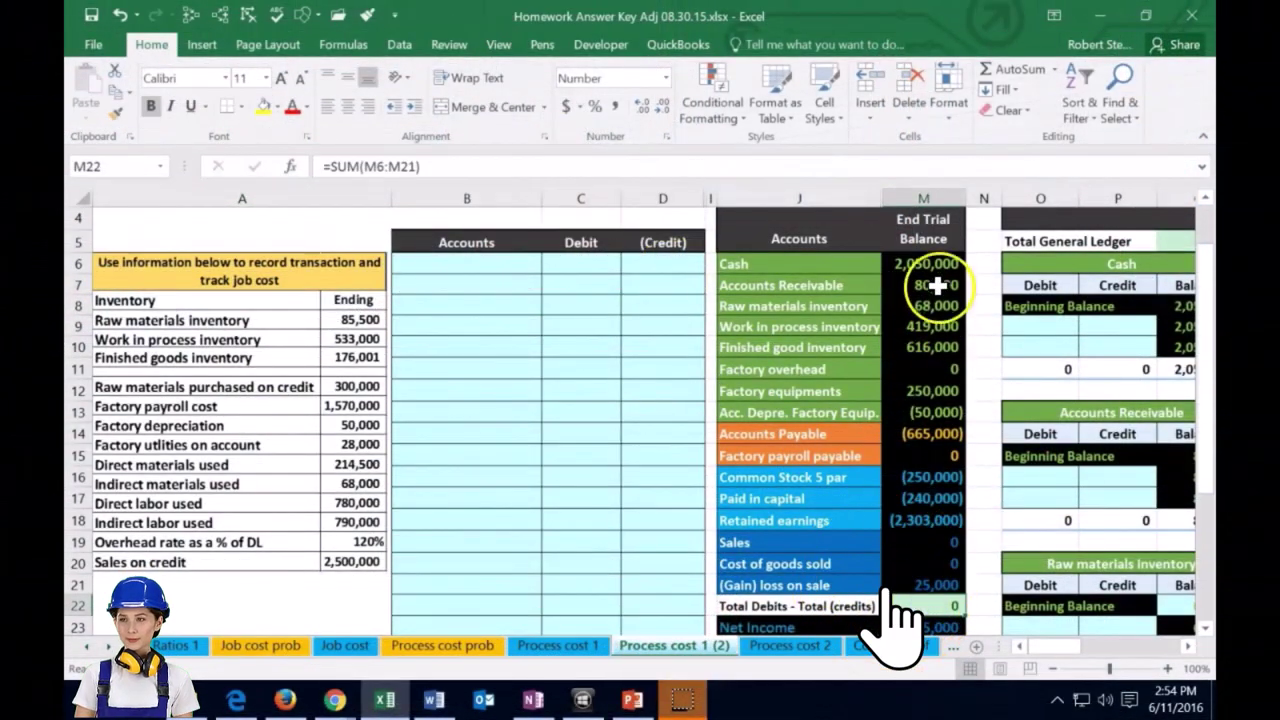
double_click(946, 604)
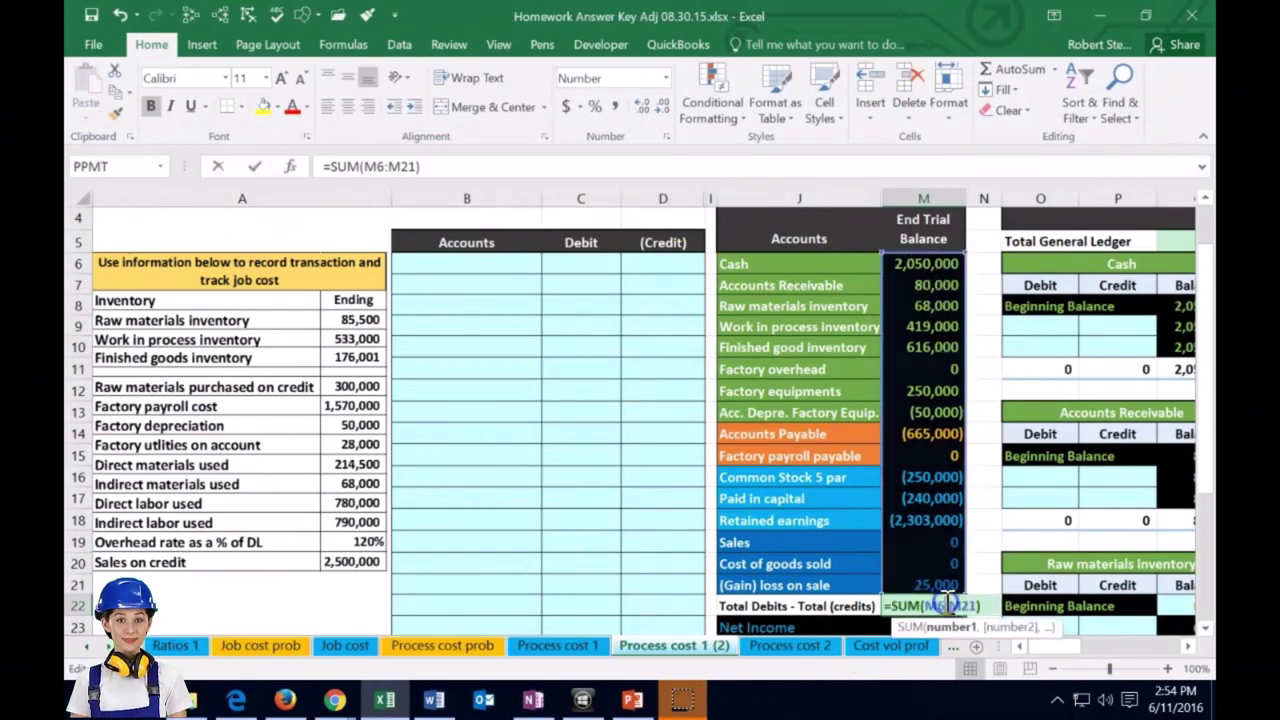
key("Return")
Trace the cells feeding the Total General Ledger formula in Q5, and remove the tracing arrows
scroll(943, 600, "right", 3)
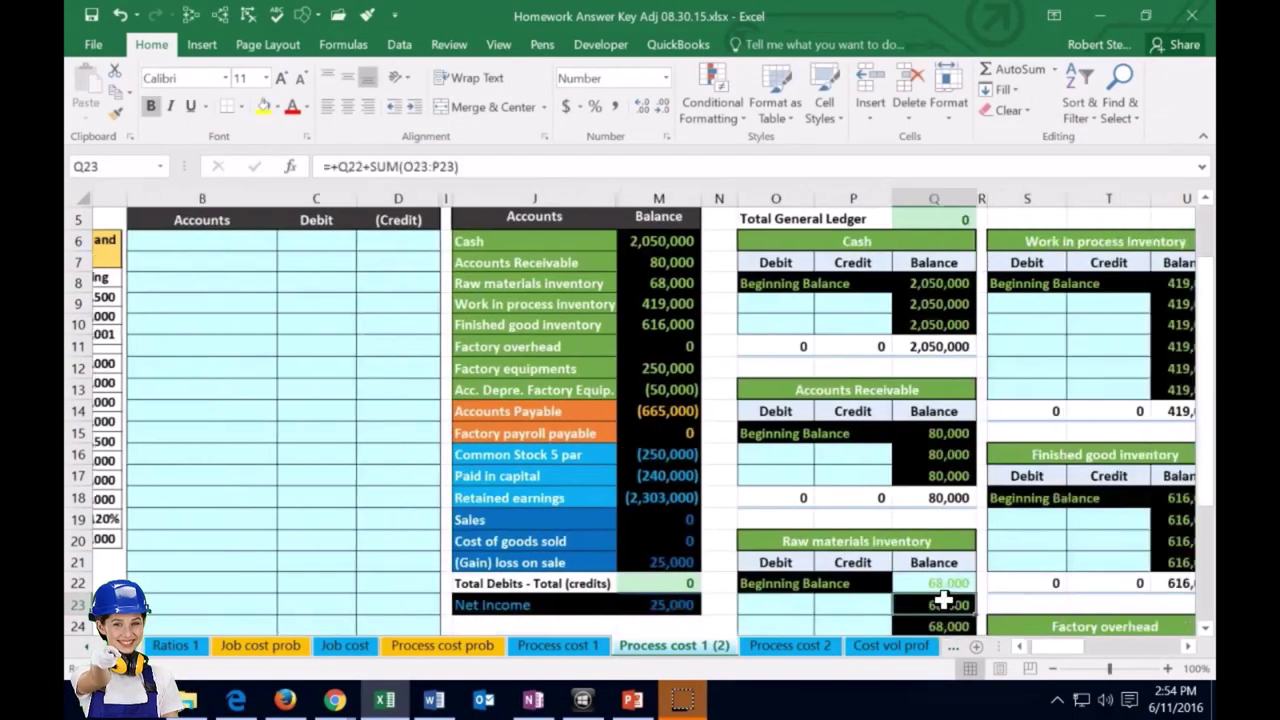
left_click(950, 604)
scroll(805, 435, "up", 2)
left_click(905, 333)
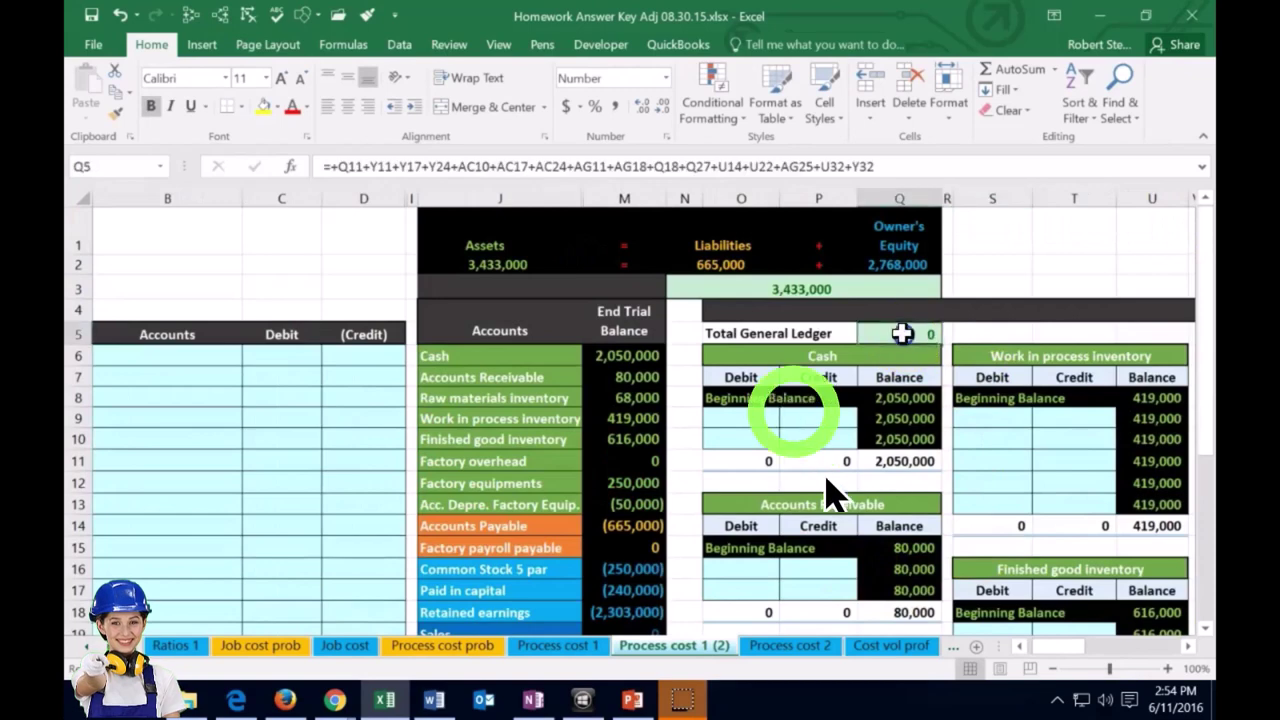
left_click(221, 14)
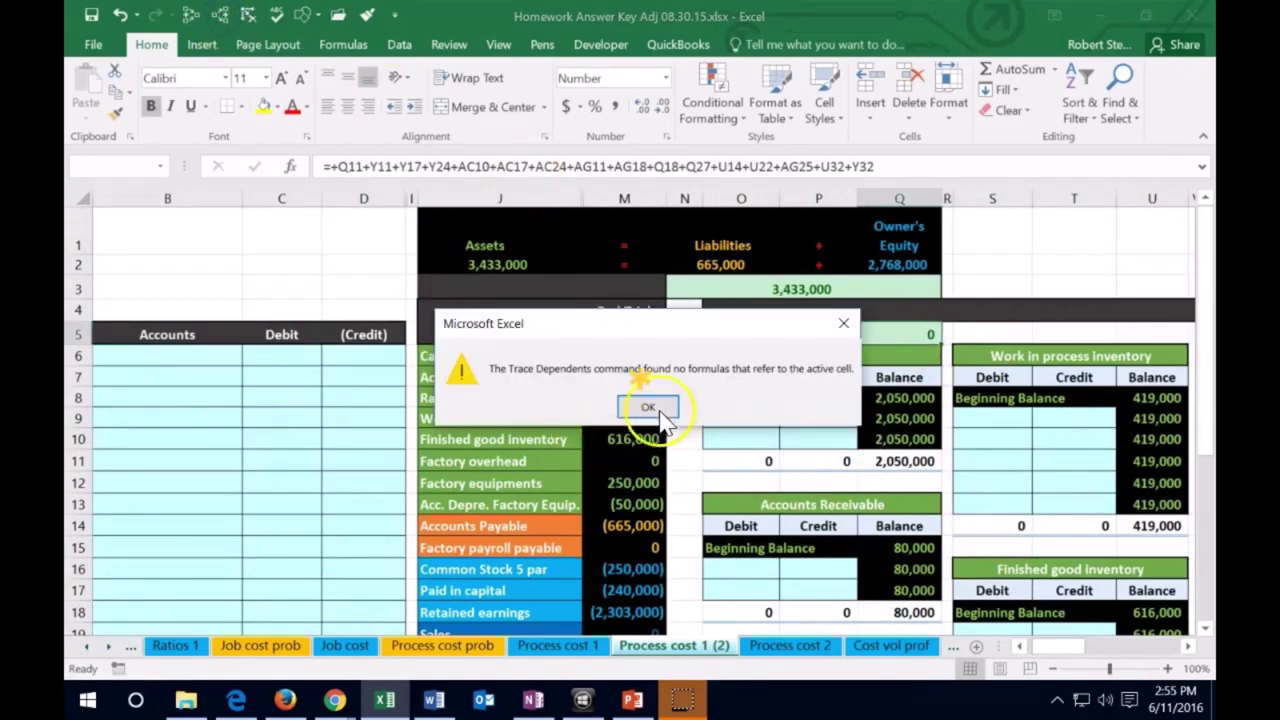
left_click(650, 408)
left_click(193, 15)
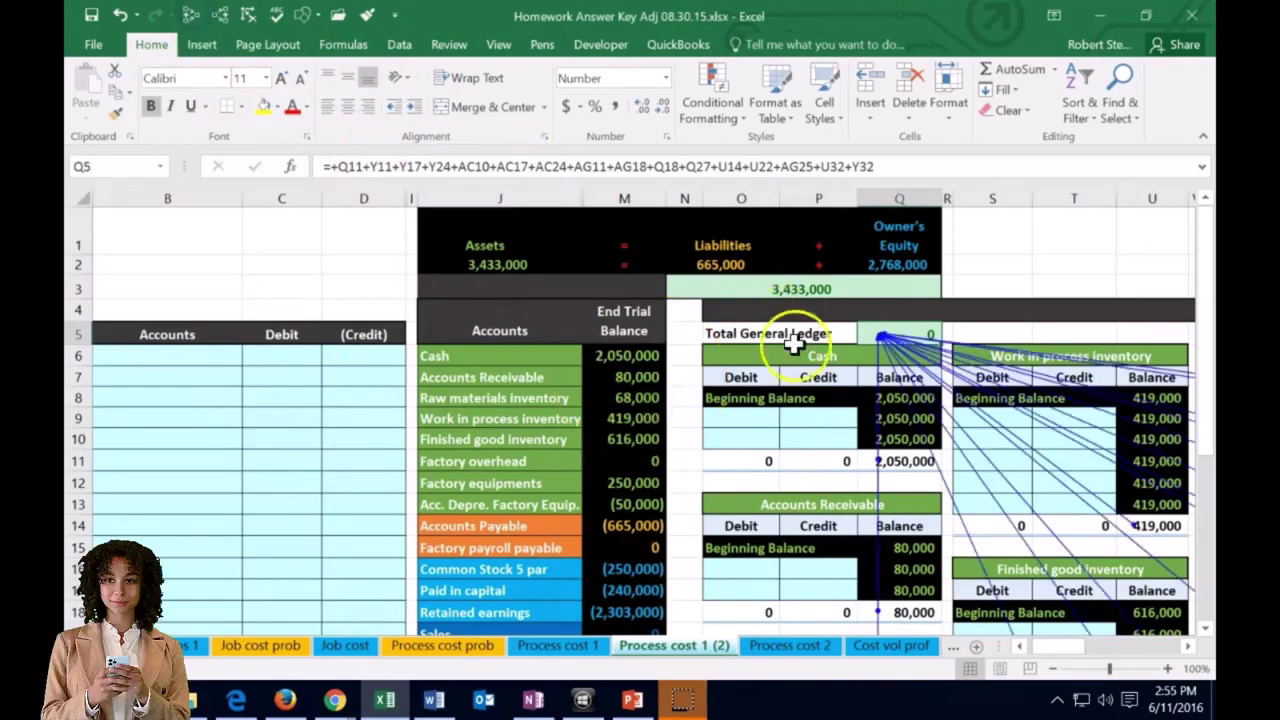
scroll(793, 343, "down", 1)
mouse_move(1062, 646)
left_mouse_down()
mouse_move(1090, 645)
mouse_move(1068, 650)
left_mouse_up()
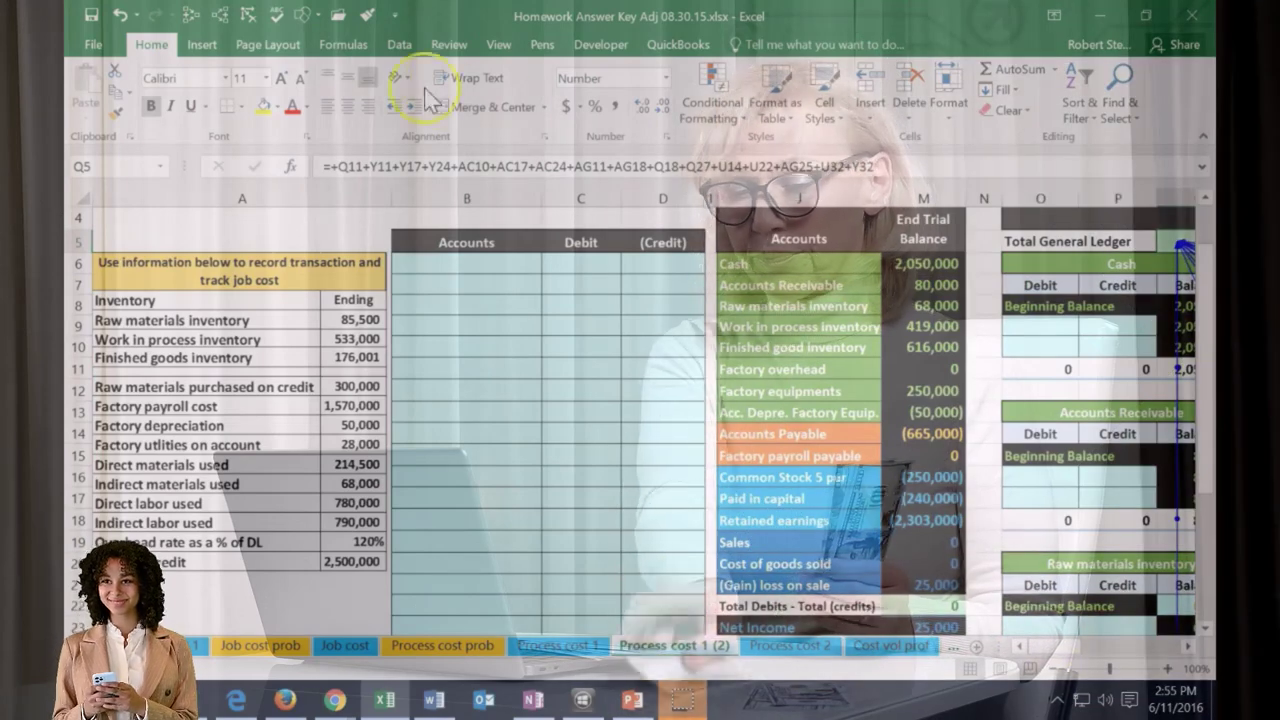
left_click(248, 14)
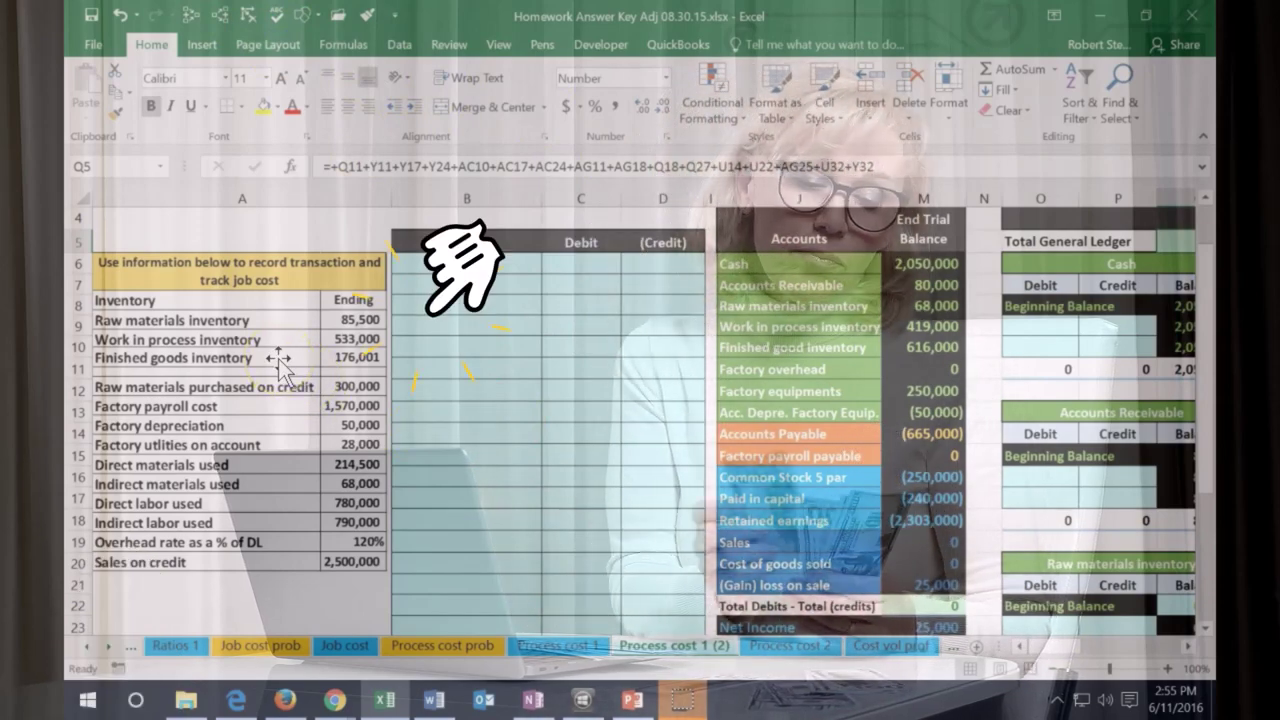
Go through the ending trial balances one by one, from Raw materials inventory down to Cost of goods sold
left_click(922, 306)
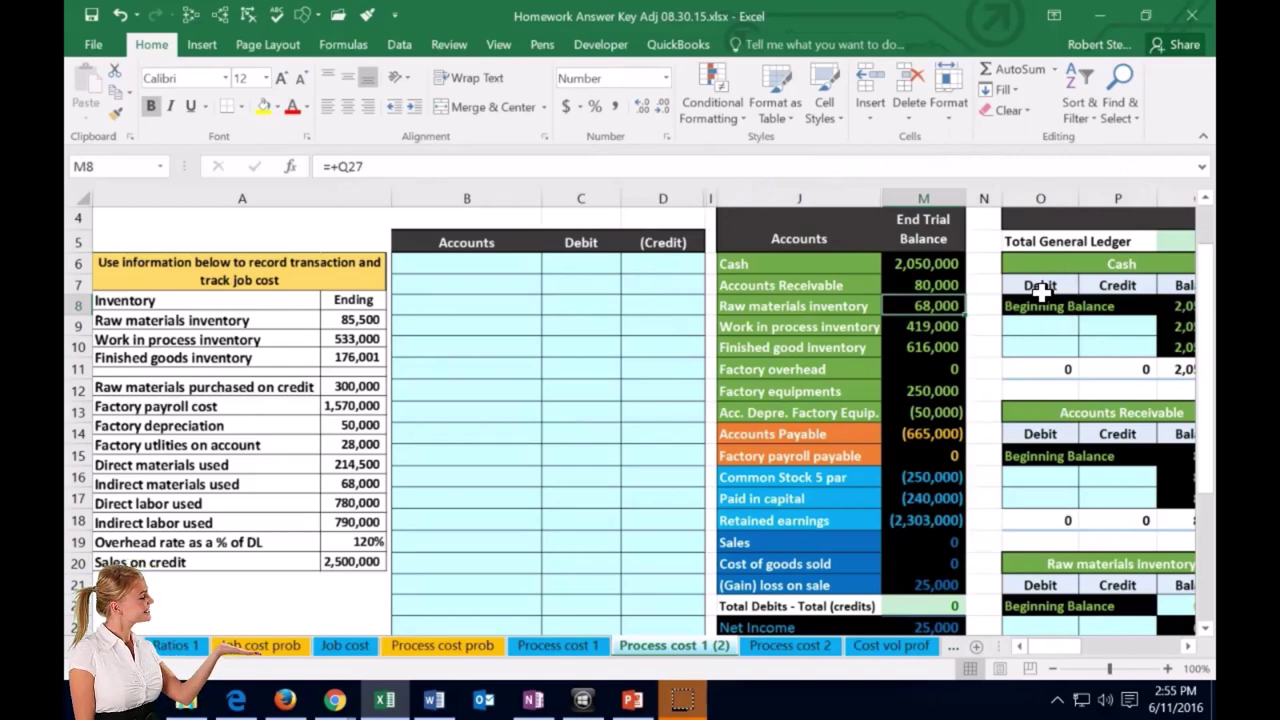
key("Down")
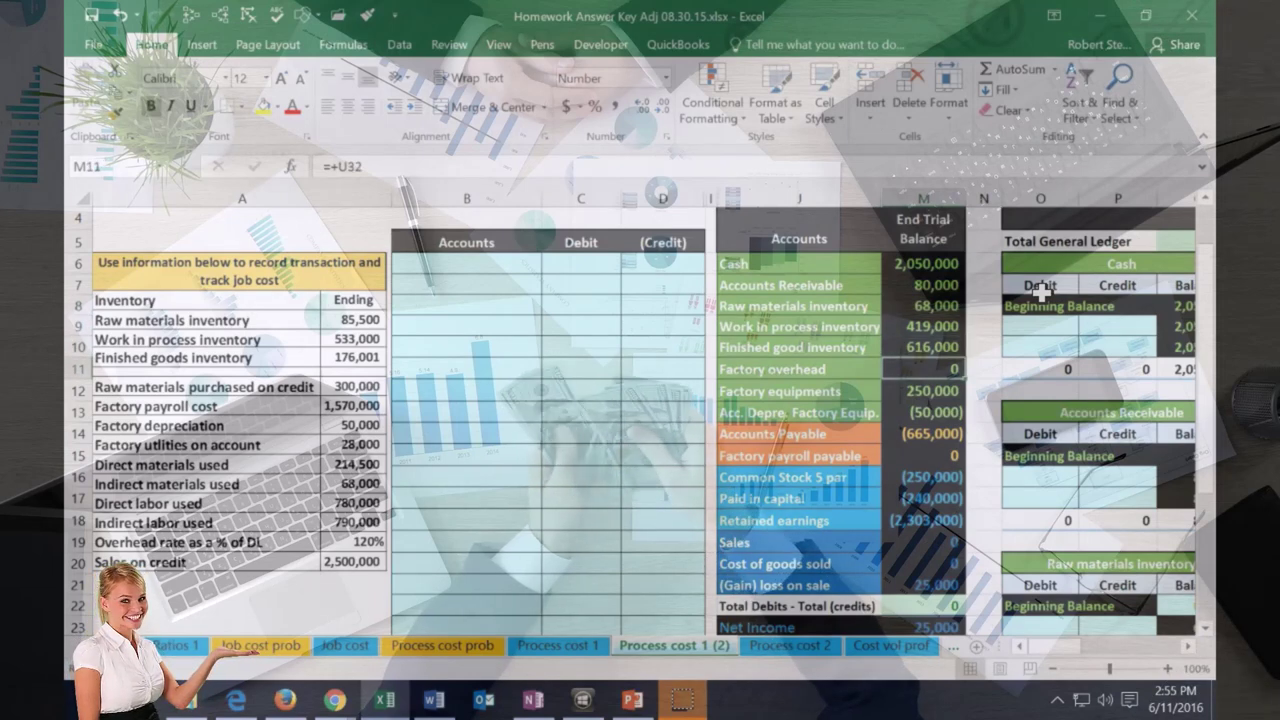
key("Down")
key("Down")
key("Down")
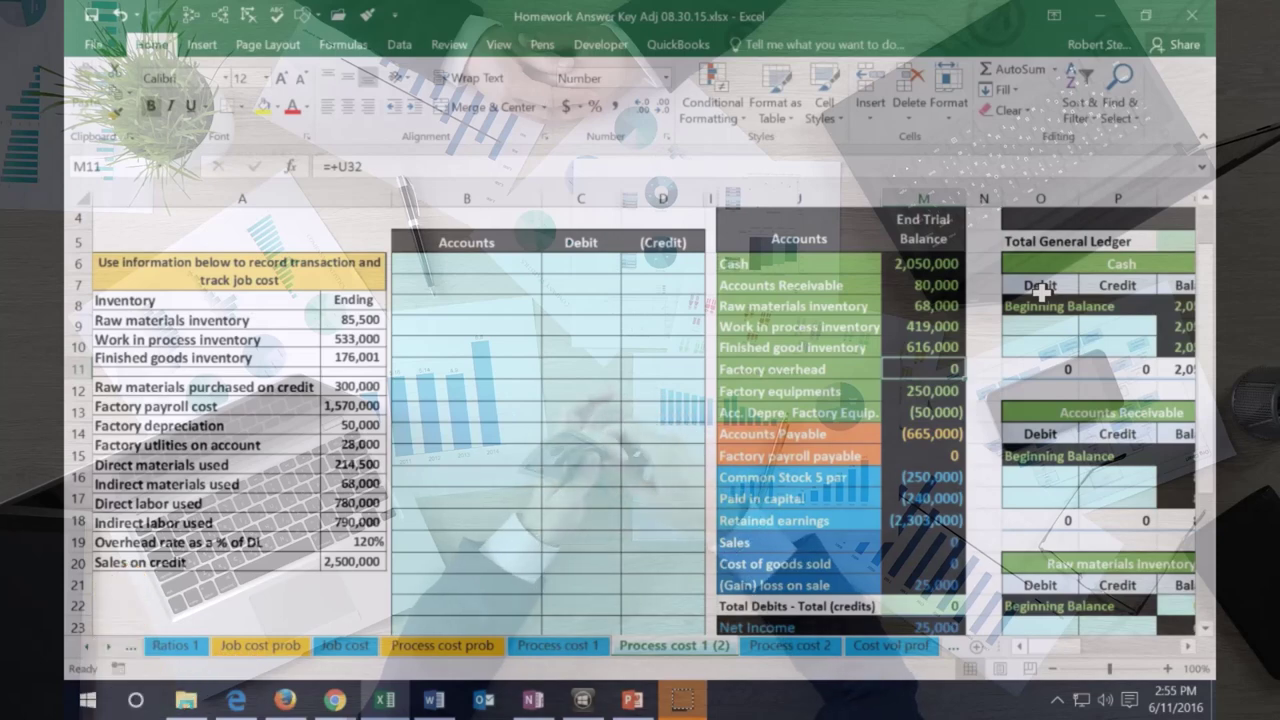
key("Down")
key("Down")
key("Down")
key("Down")
key("Down")
key("Down")
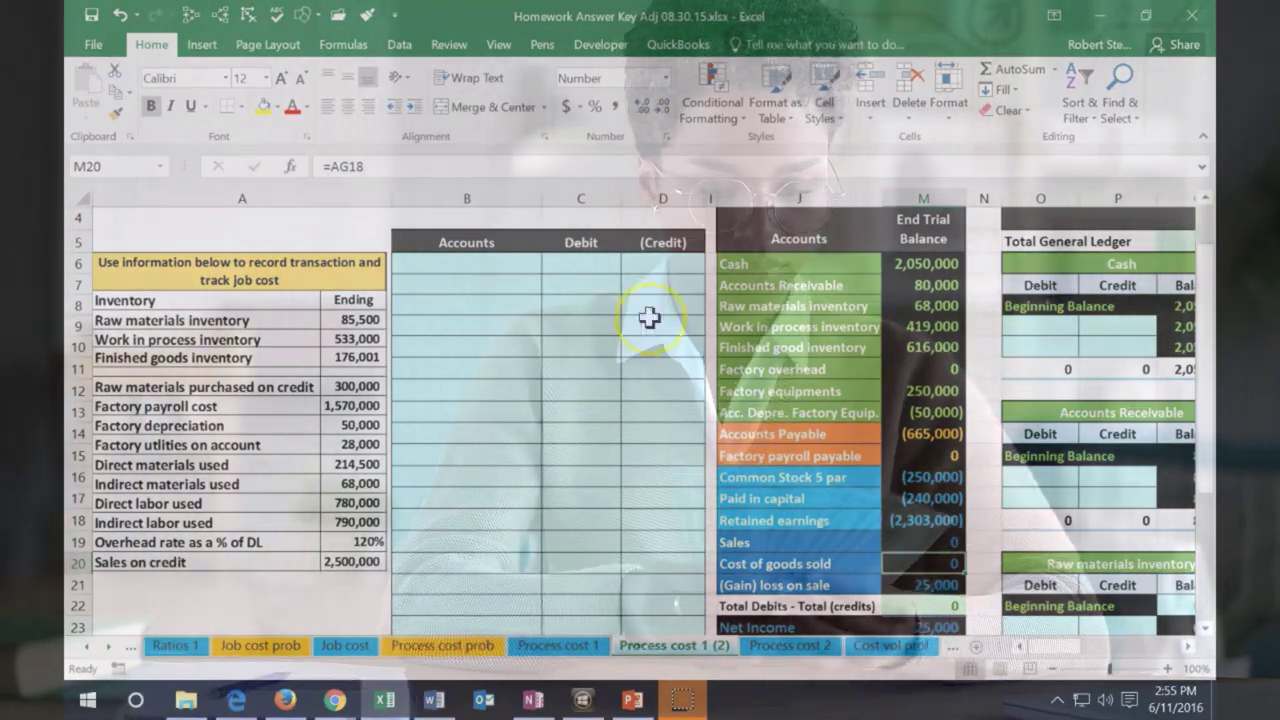
Copy the Raw materials inventory account name from the trial balance into journal entry cell B6 as values only
left_click(427, 381)
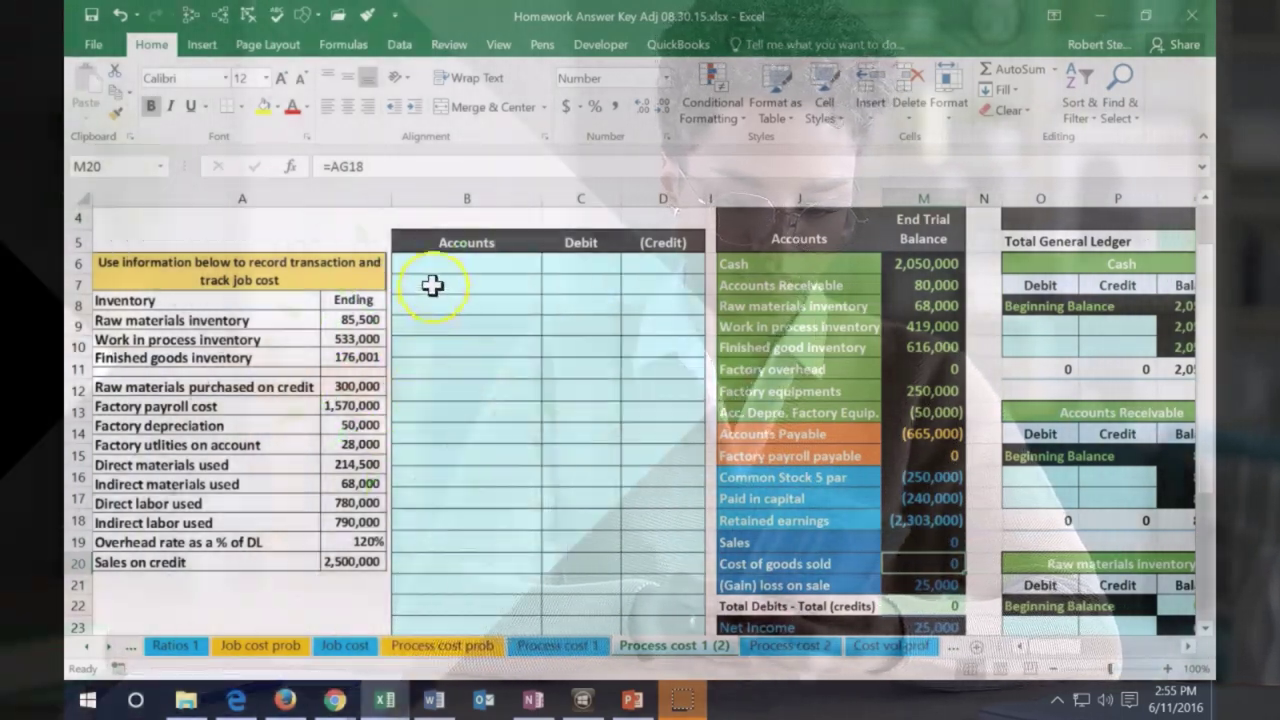
left_click(430, 272)
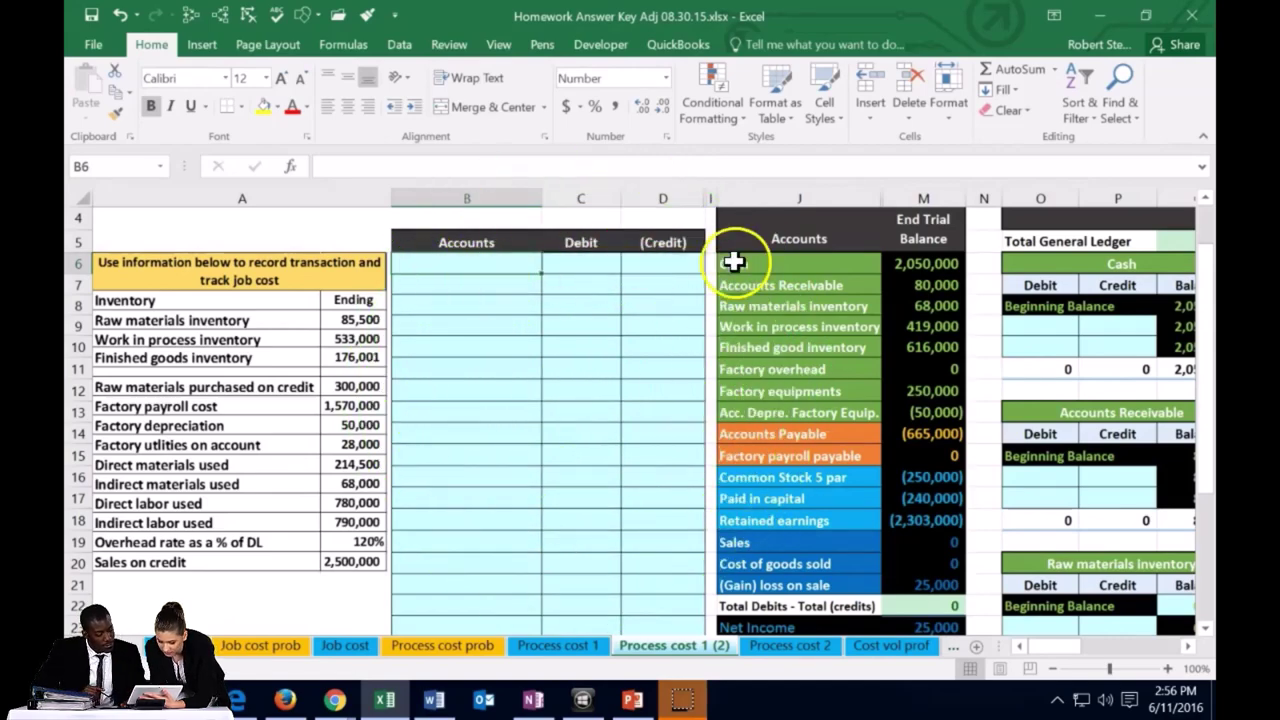
left_click(807, 436)
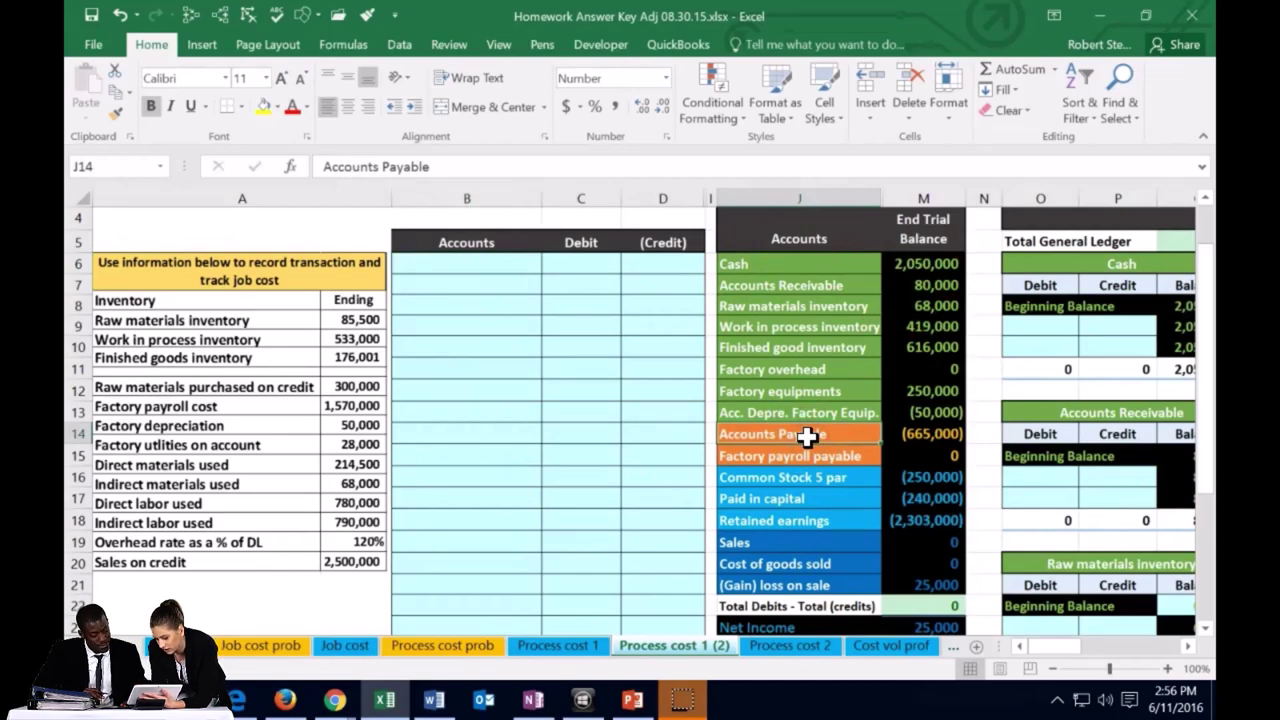
left_click(830, 302)
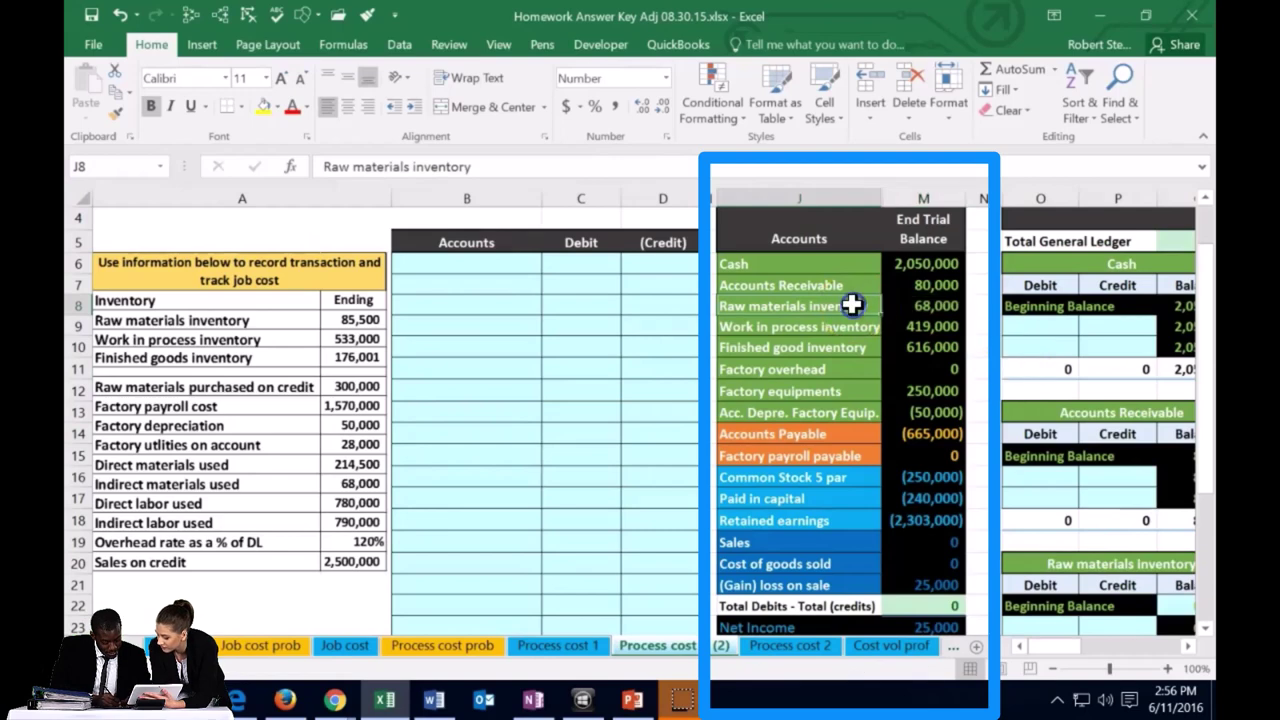
right_click(851, 305)
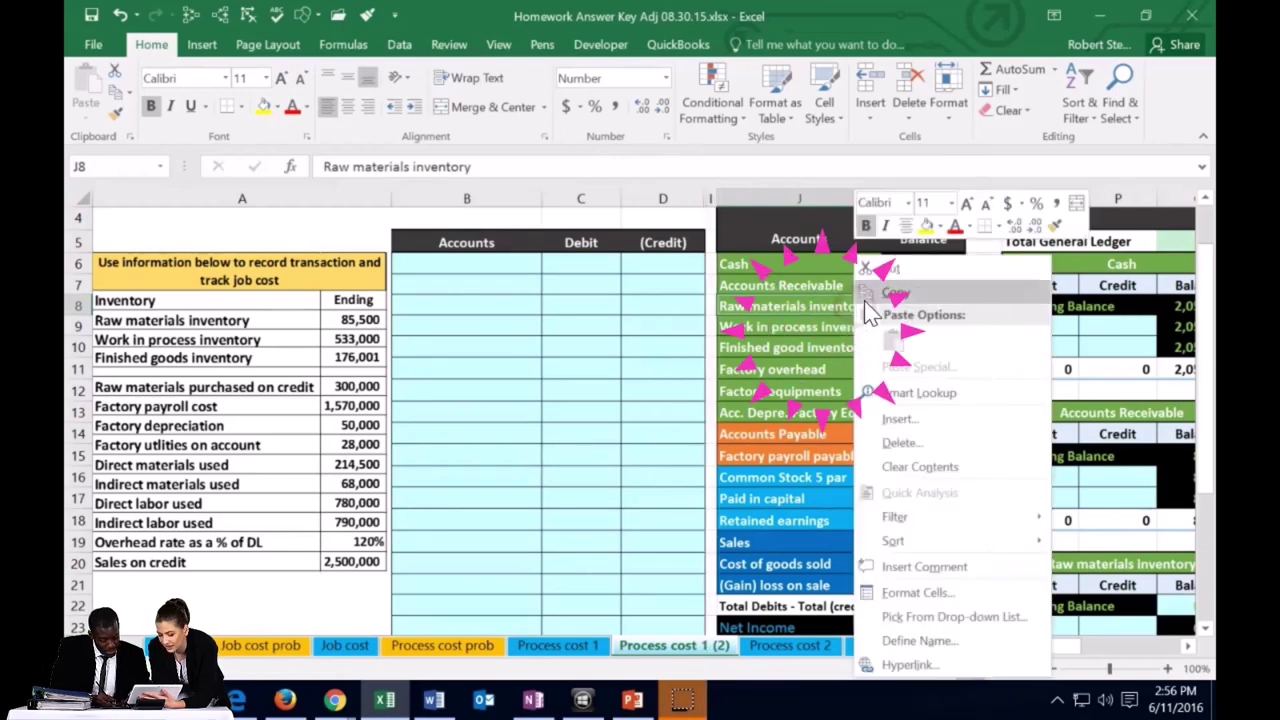
left_click(863, 296)
left_click(471, 261)
right_click(472, 262)
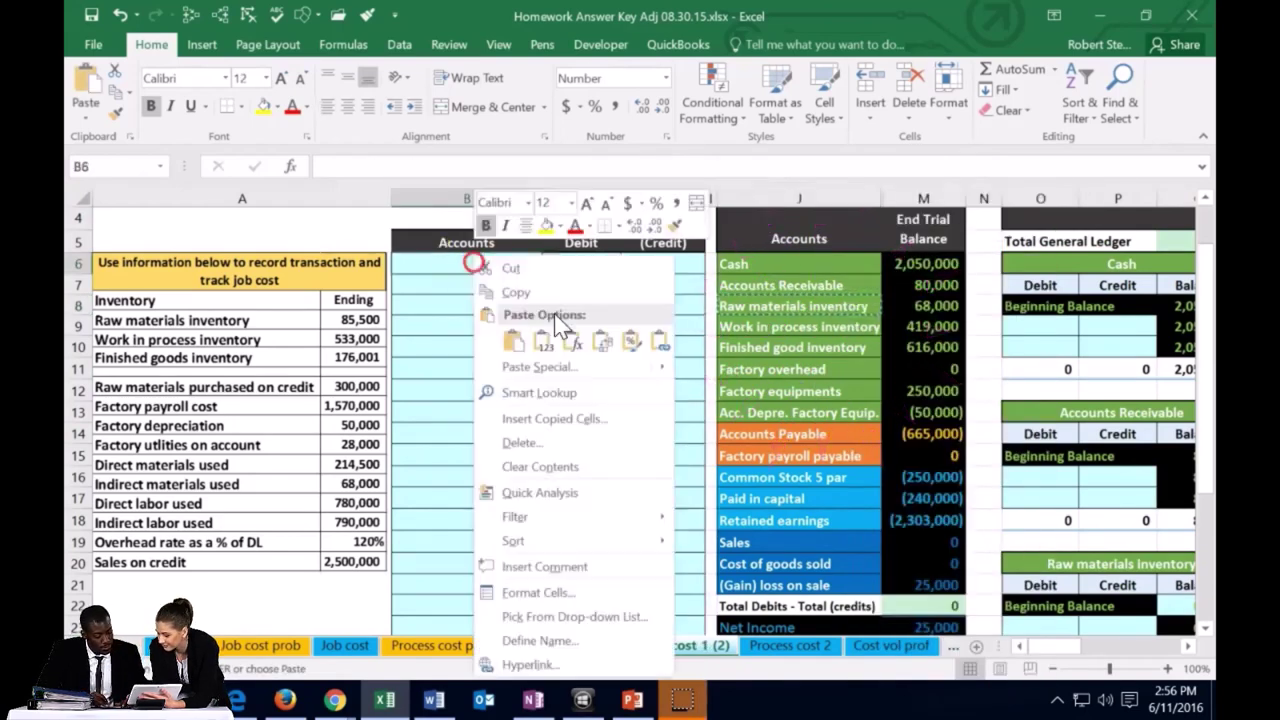
left_click(541, 335)
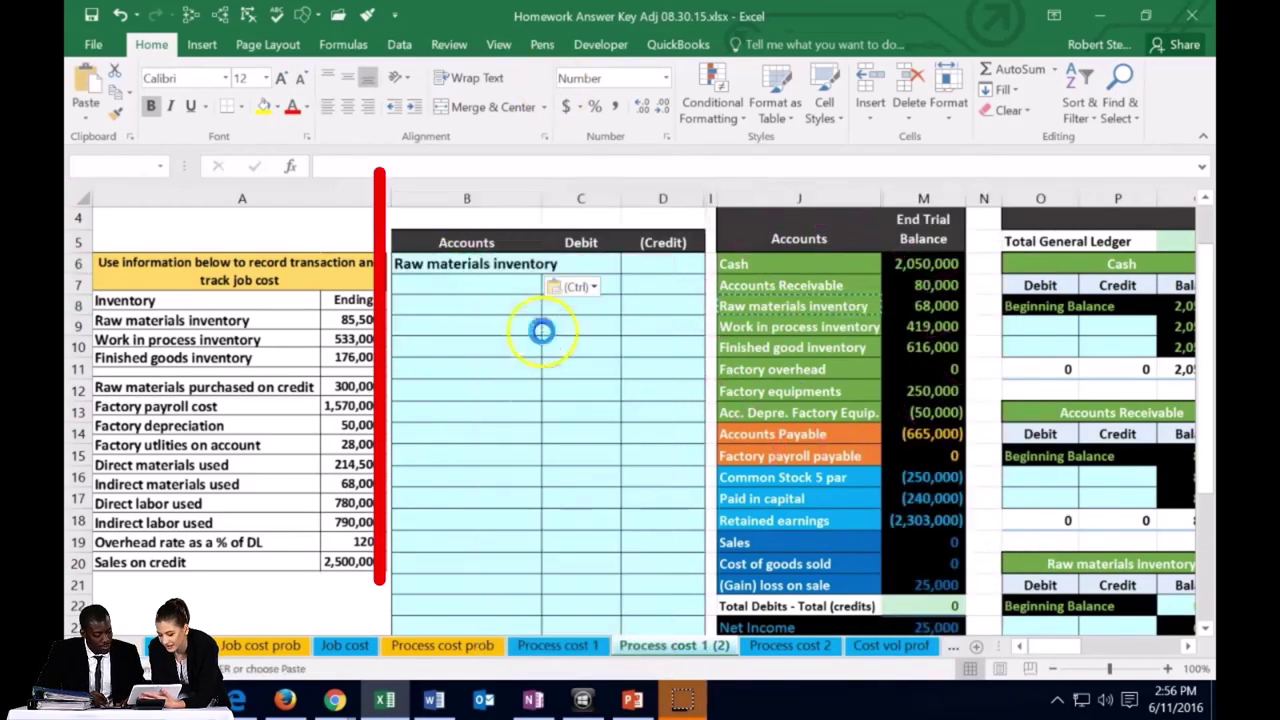
Enter a debit of 300,000 in C6 for the Raw materials inventory line of the journal entry
left_click(593, 263)
type("30")
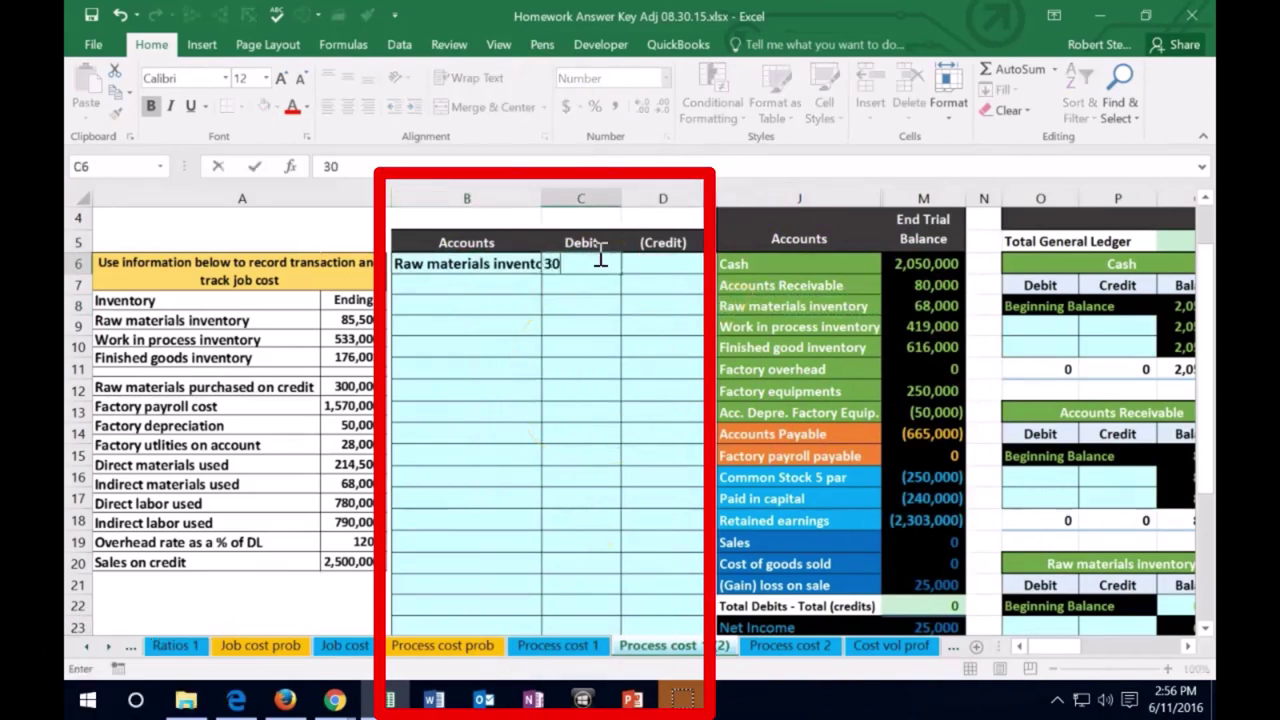
type("0,000")
key("Return")
Enter -300000 as the credit in D7, on the journal entry line below Raw materials inventory
key("Tab")
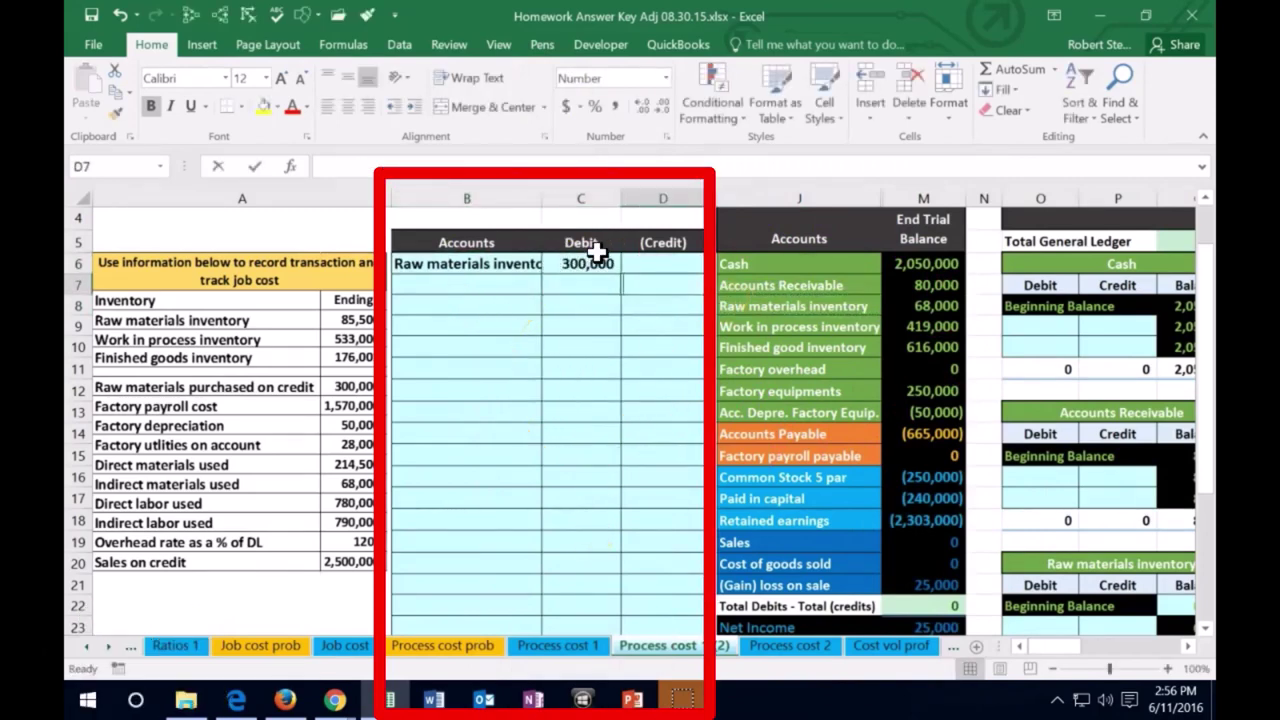
type("-C6")
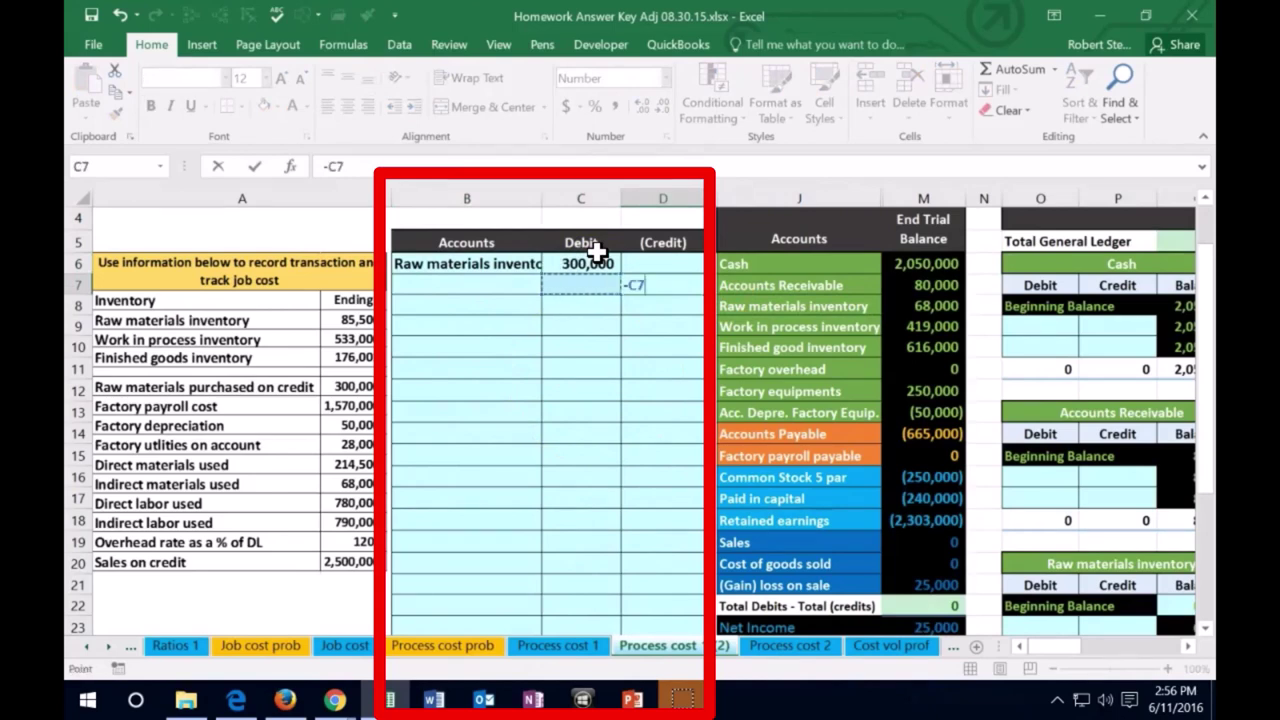
key("ctrl+Return")
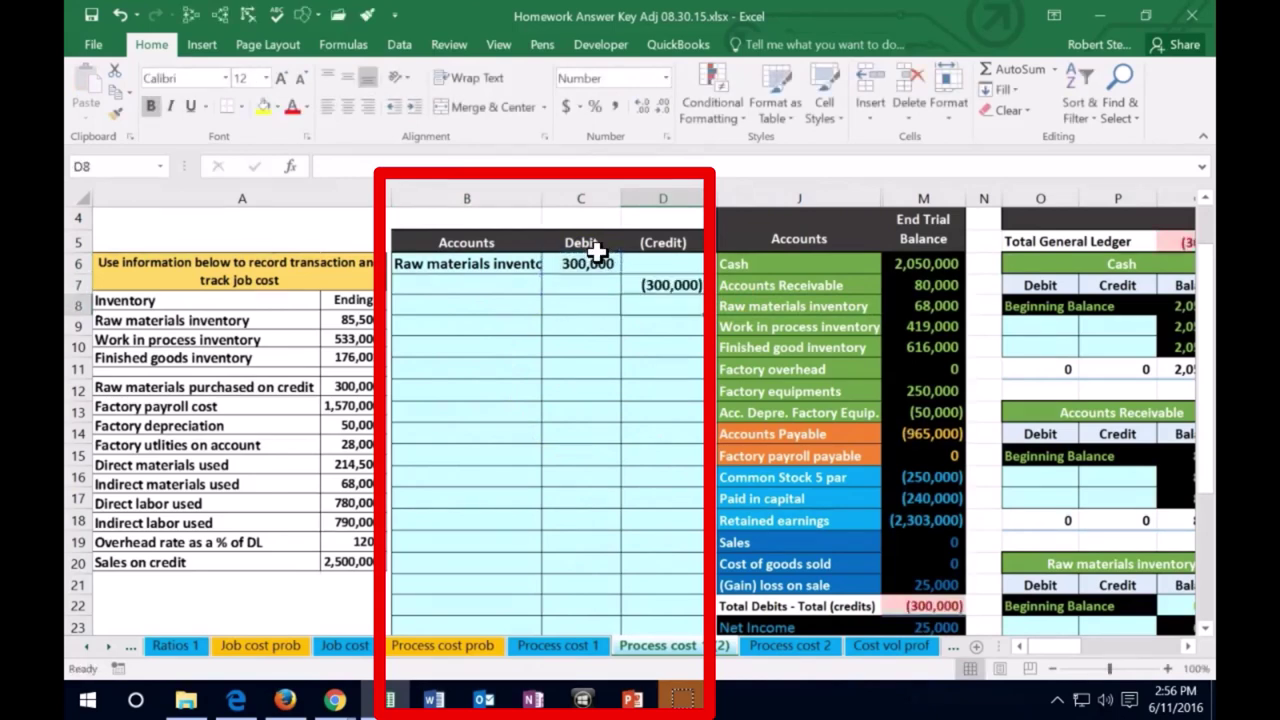
type("-")
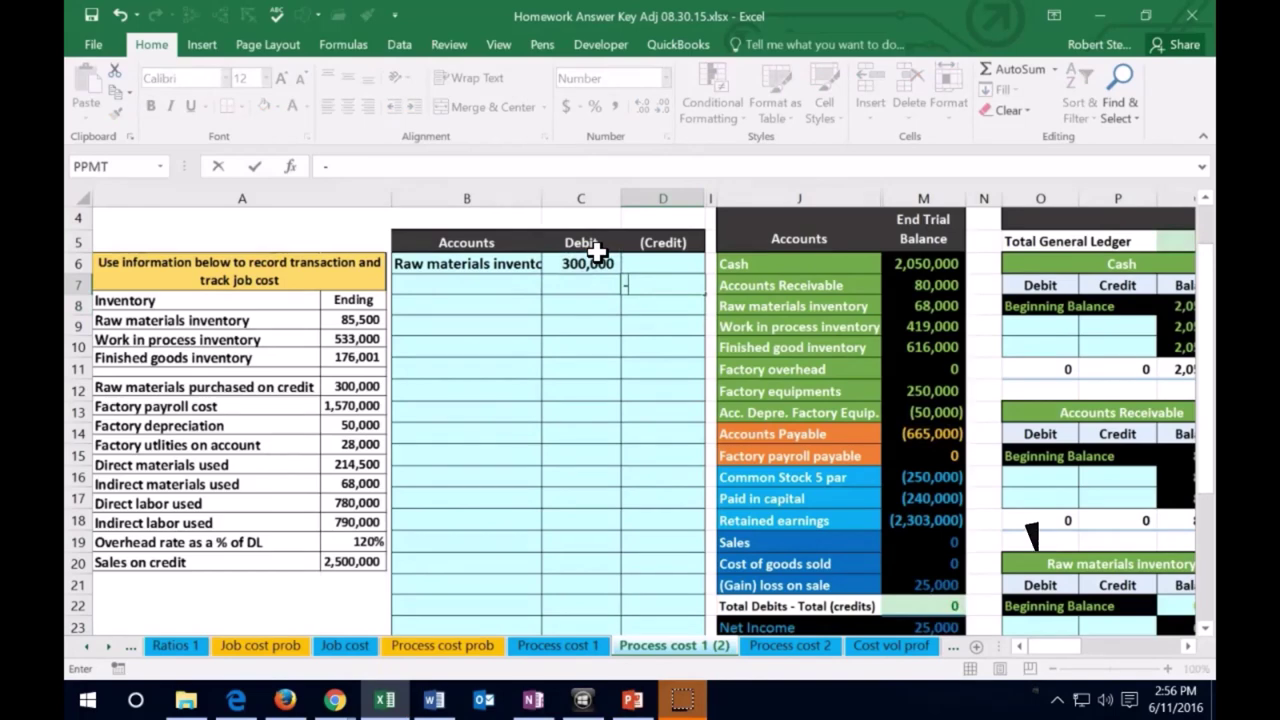
type("300000")
key("Return")
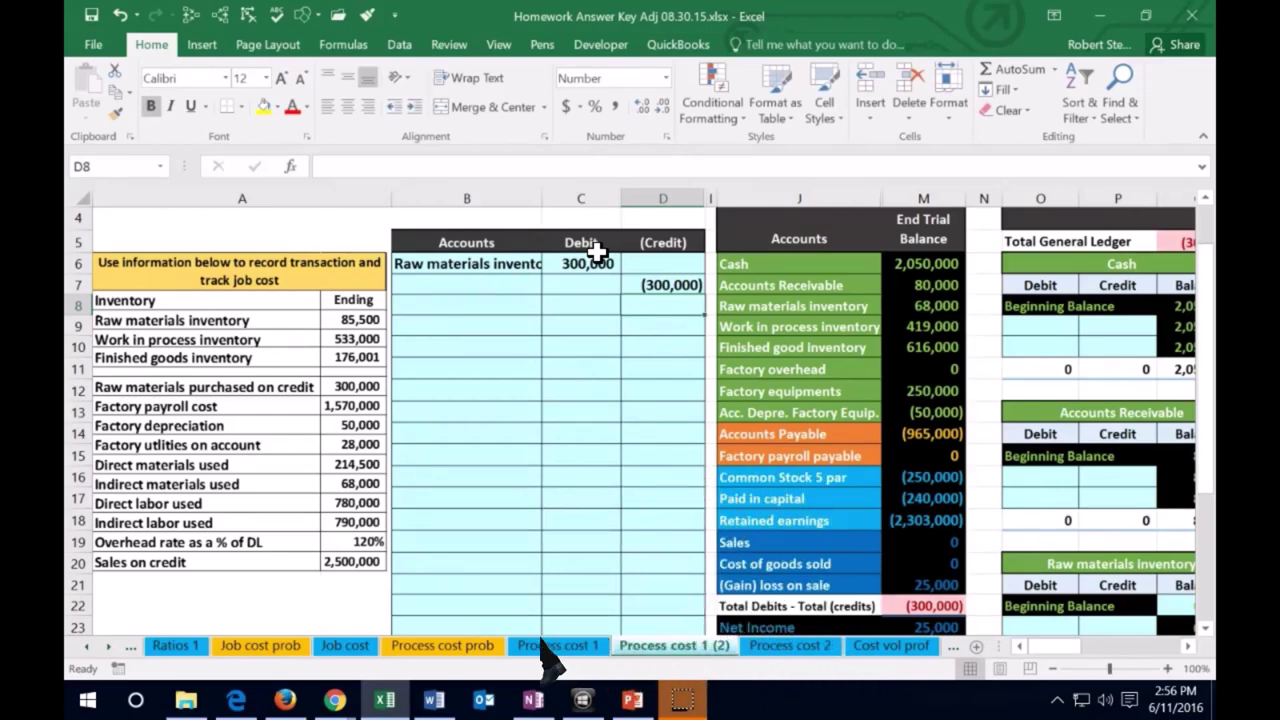
Copy the Accounts Payable account name from the trial balance into journal entry cell B7 as values only
left_click(840, 432)
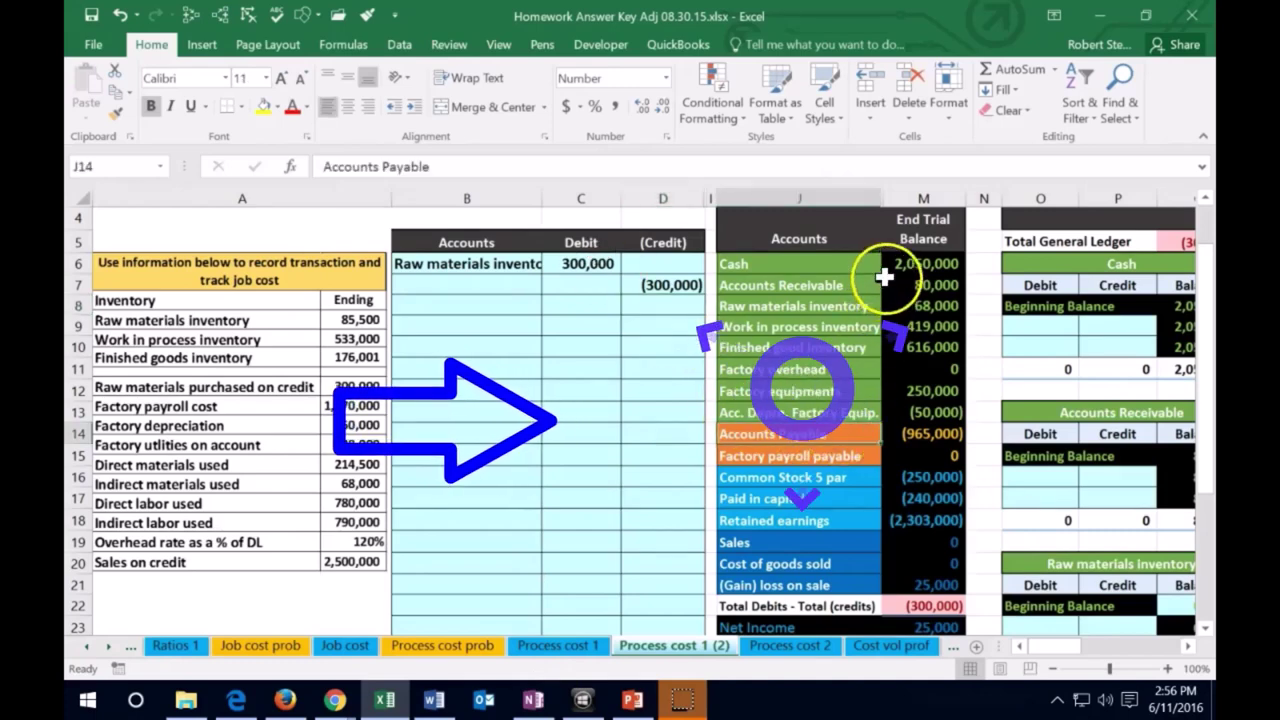
right_click(860, 438)
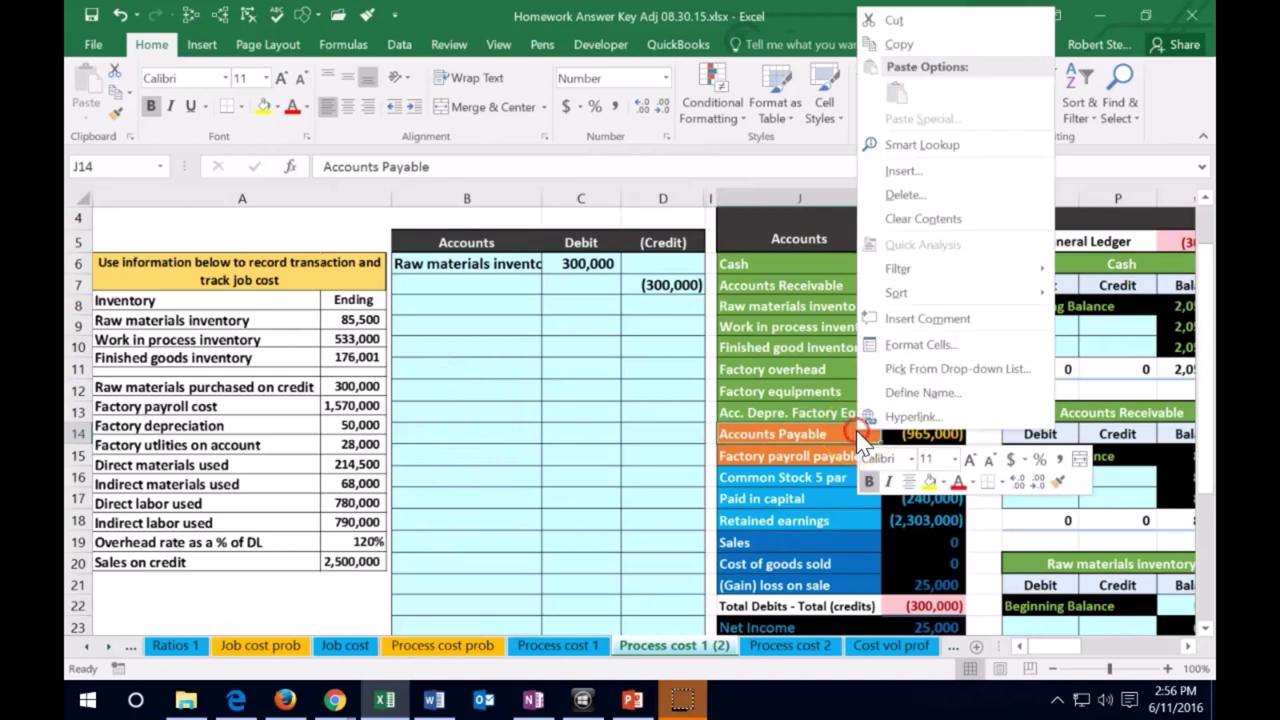
left_click(892, 45)
left_click(487, 281)
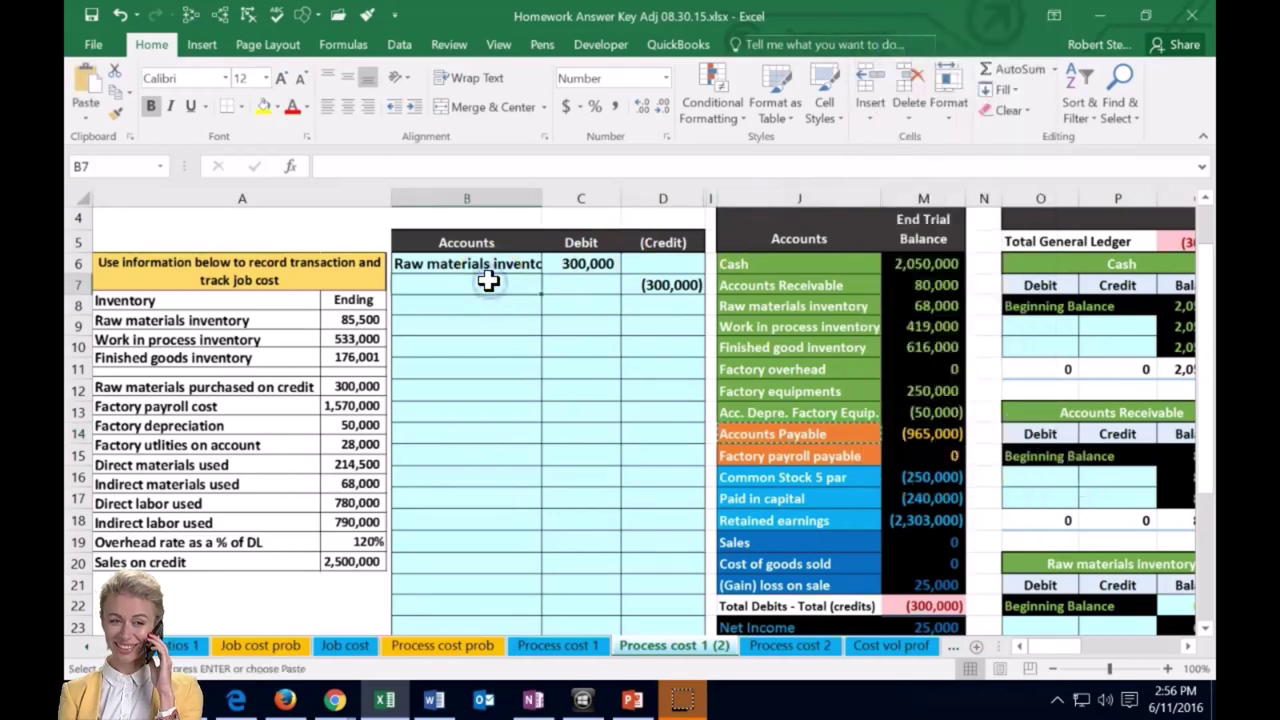
right_click(490, 284)
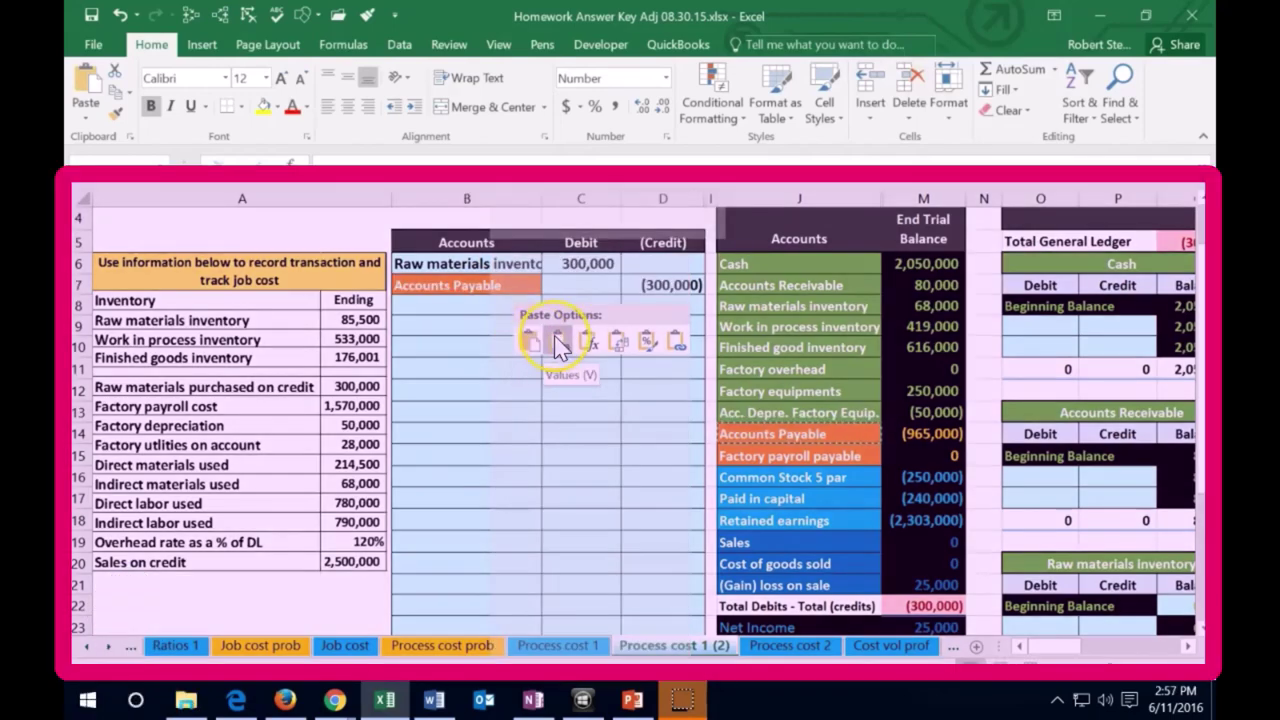
left_click(557, 340)
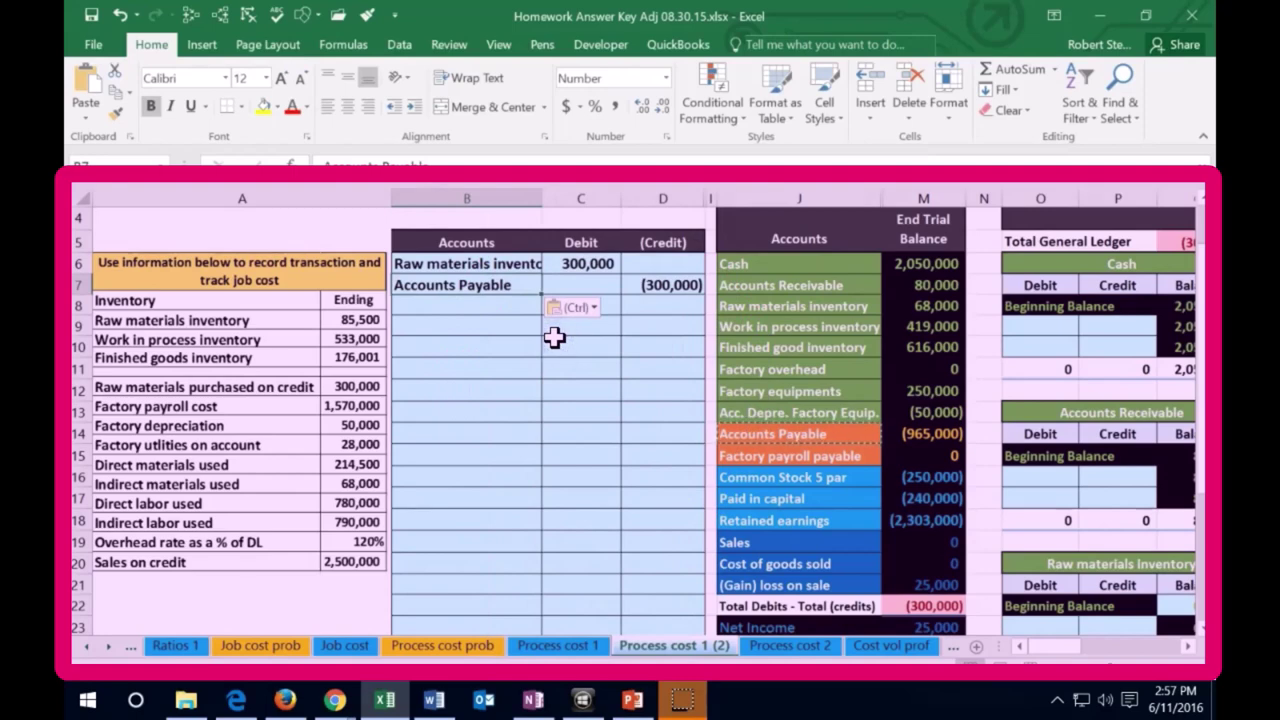
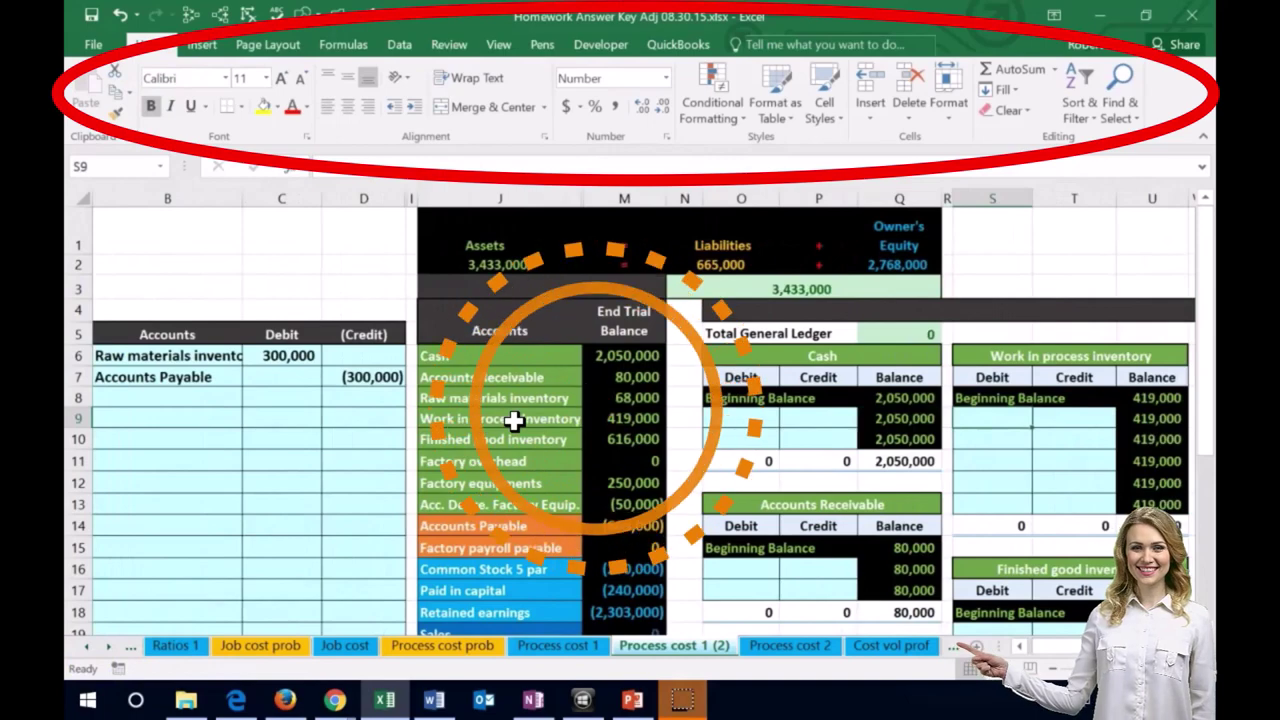
Review the asset and equity accounts in the trial balance, and match the journal's Raw materials inventory line to its trial balance account
left_click_drag(517, 354, 497, 472)
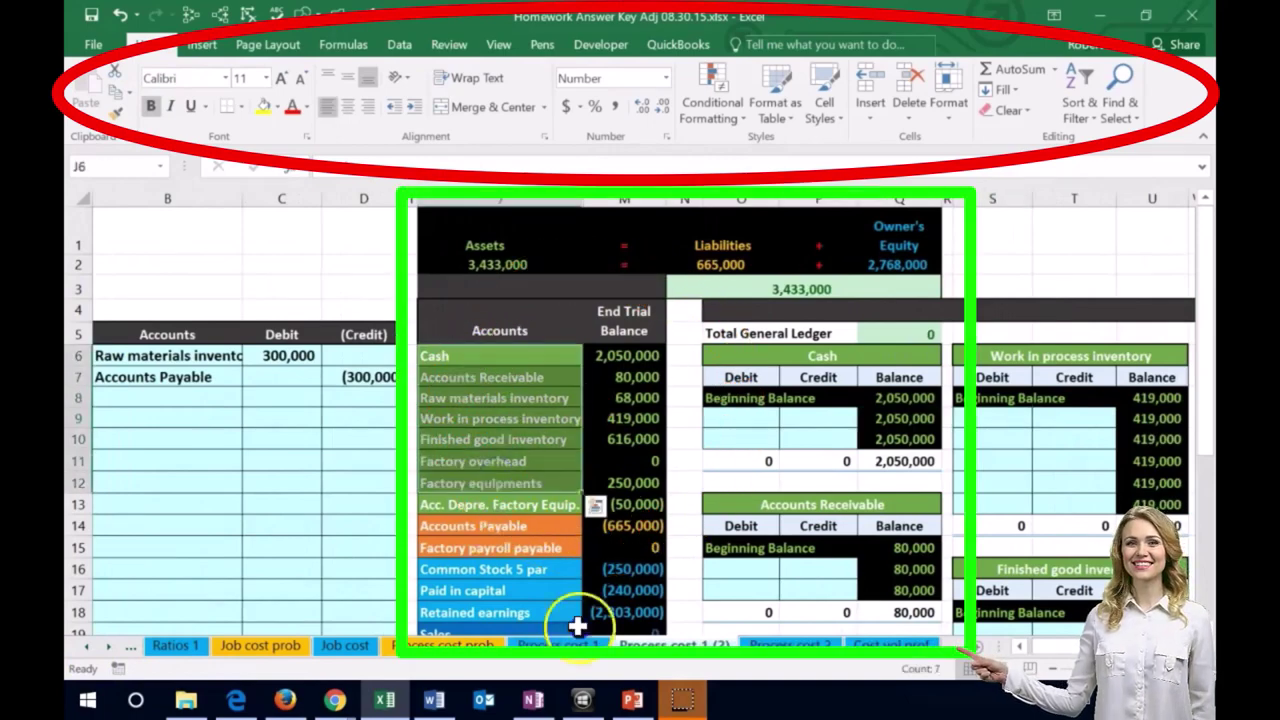
left_click_drag(500, 572, 497, 594)
scroll(497, 594, "down", 1)
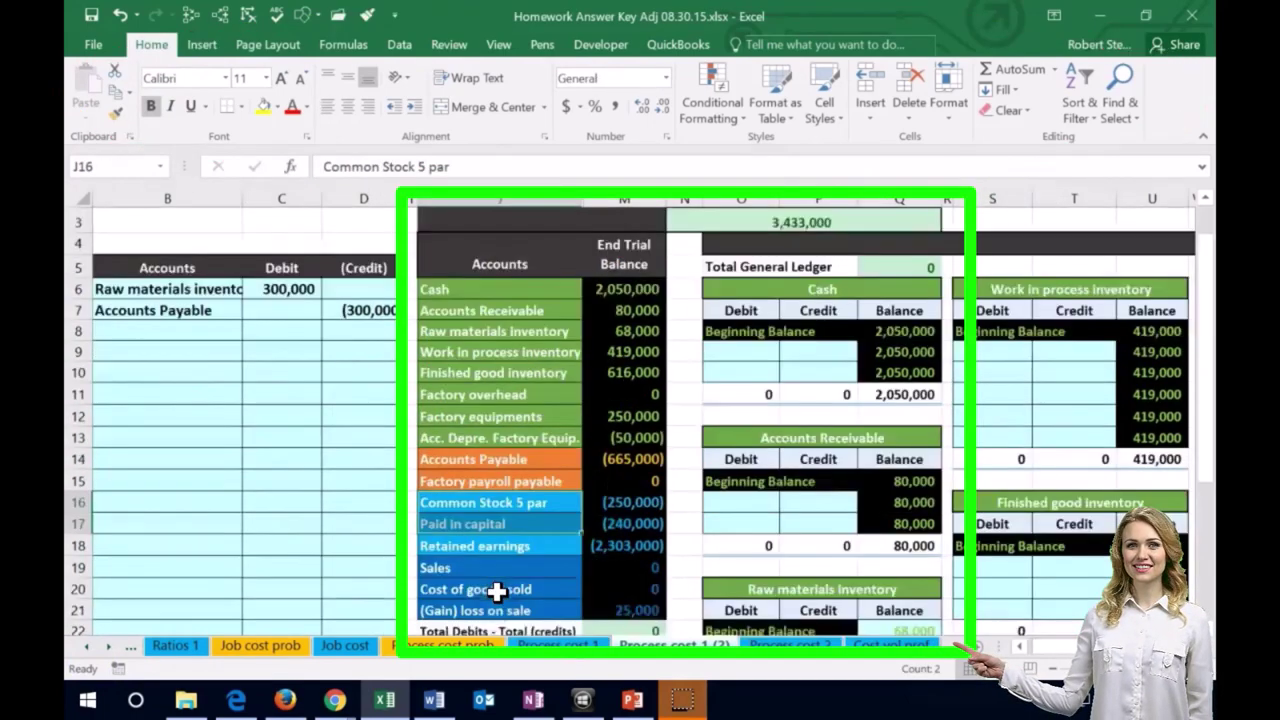
scroll(337, 592, "up", 1)
left_click(197, 355)
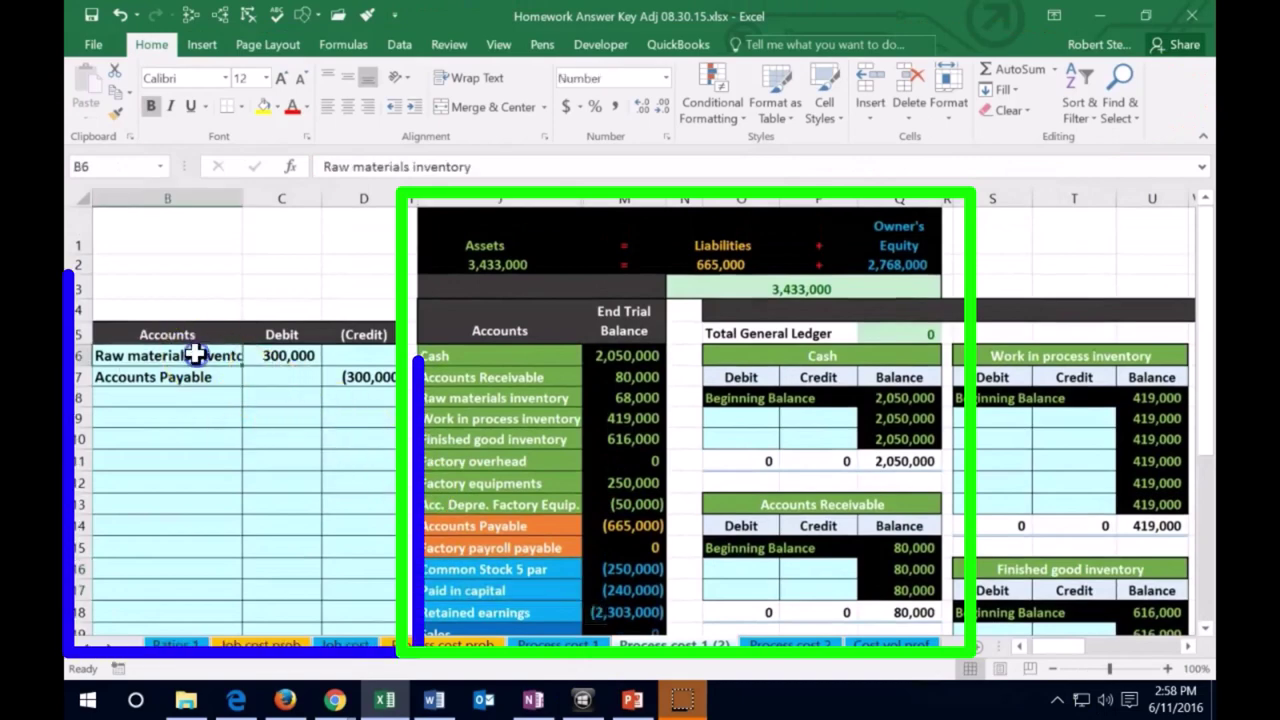
left_click(469, 397)
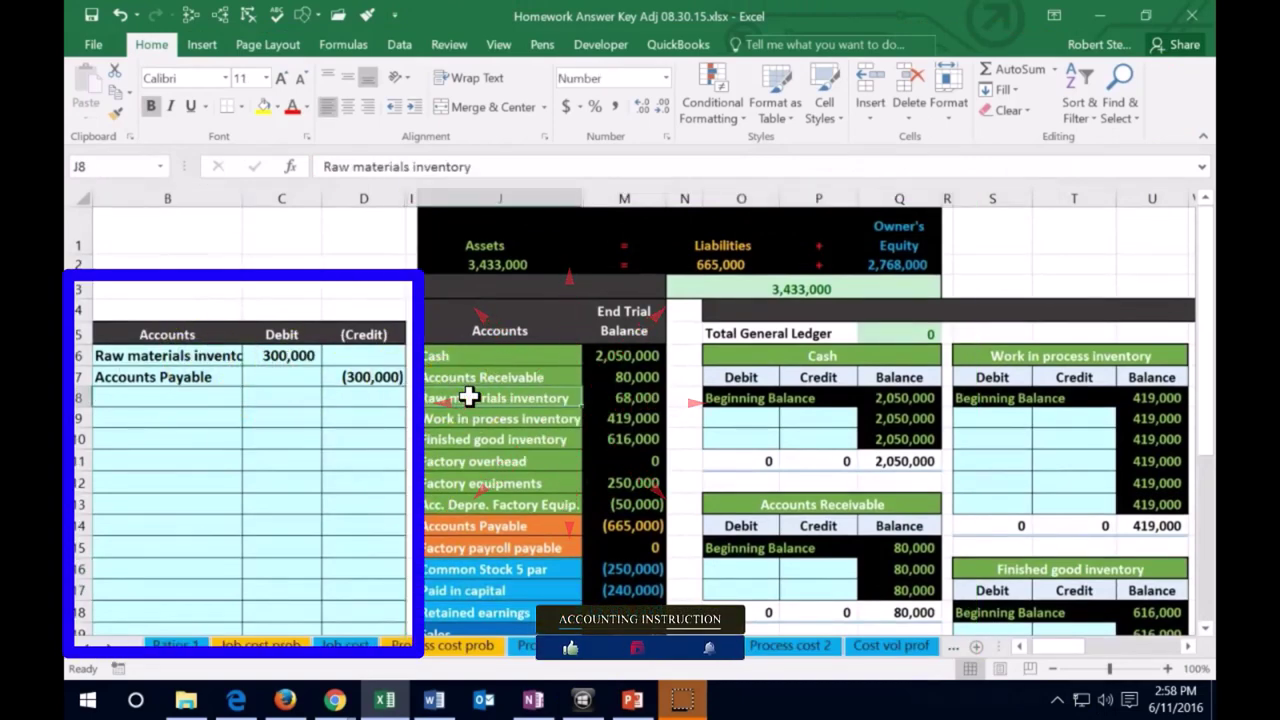
right_click(870, 453)
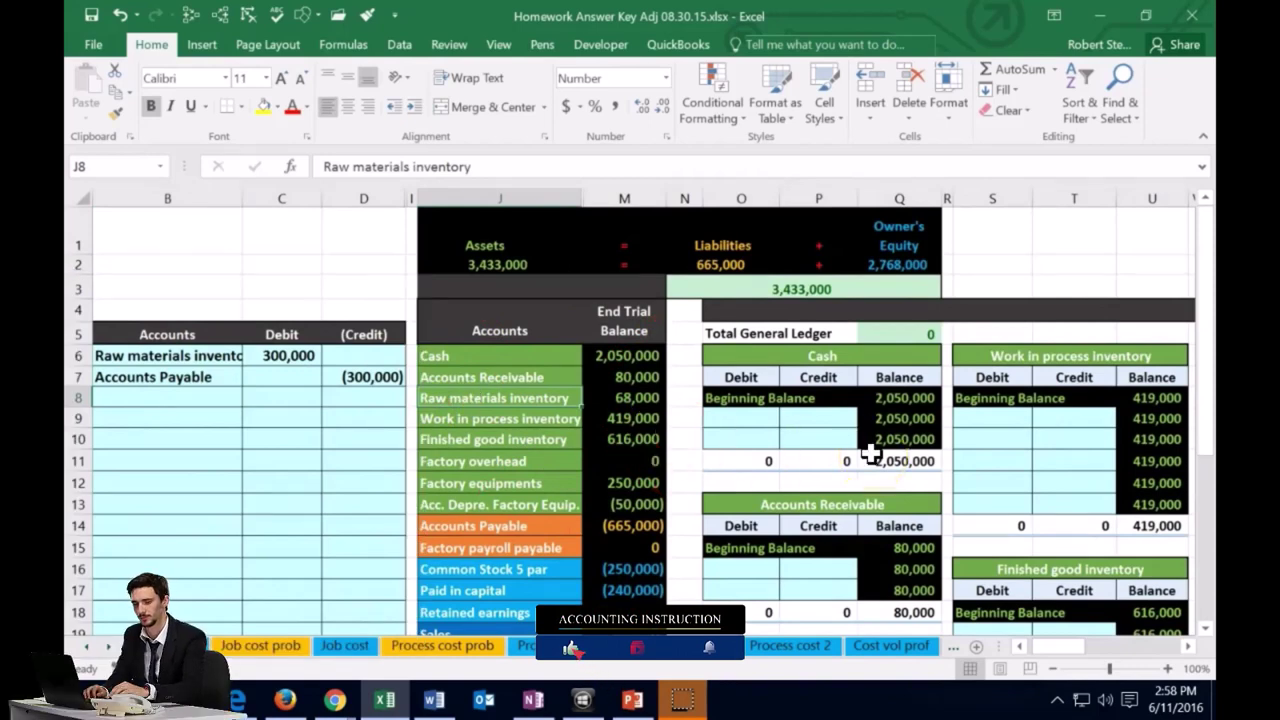
Post the raw materials debit to the Raw materials inventory ledger account by entering =C6 in O23
scroll(847, 425, "down", 2)
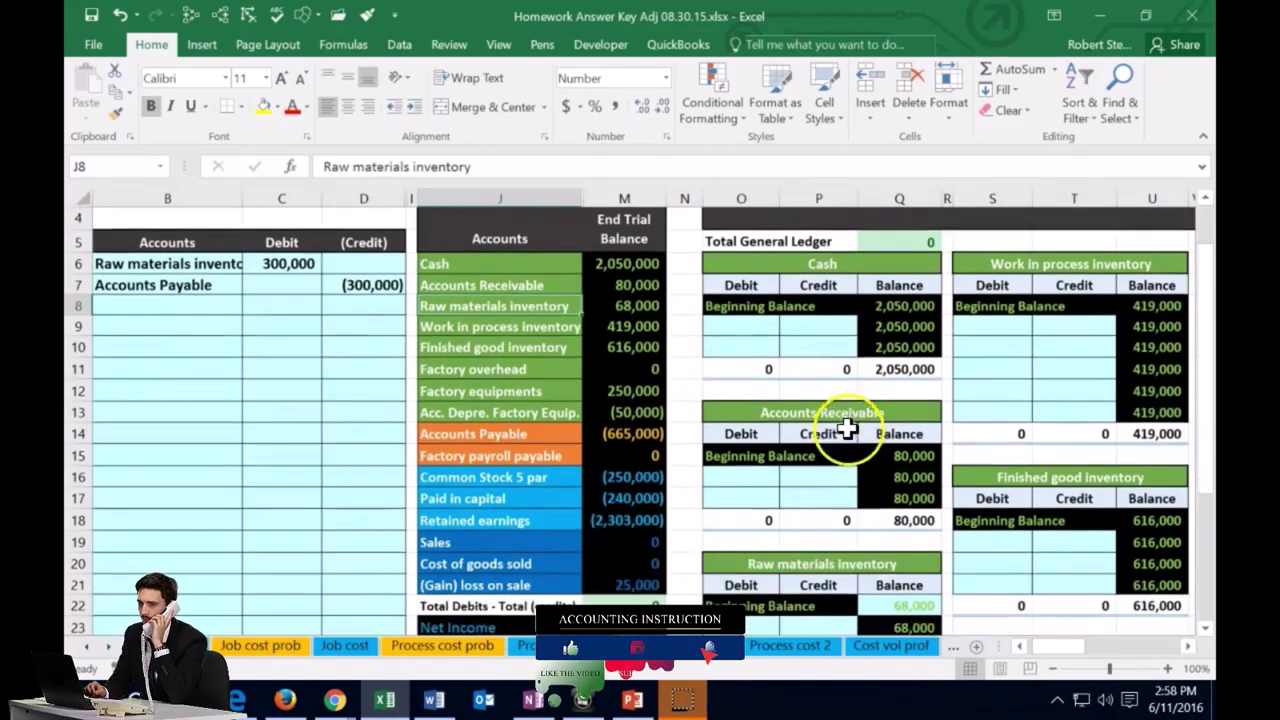
left_click(745, 561)
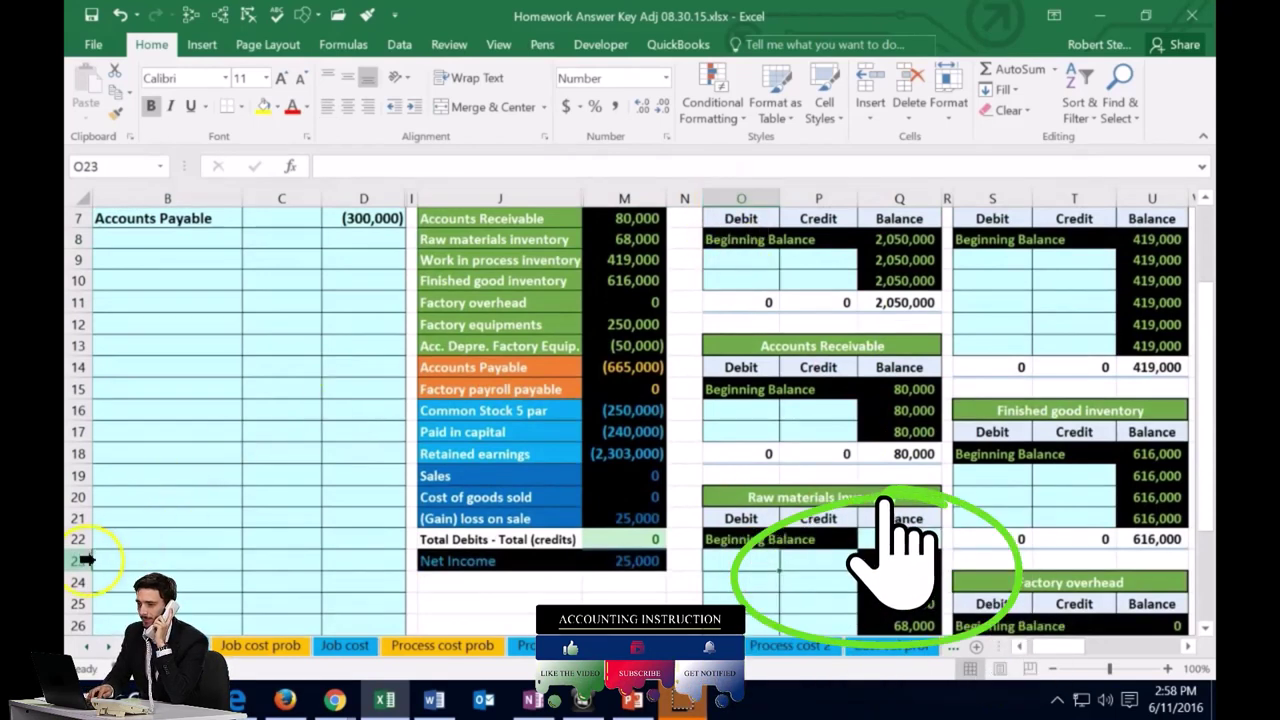
type("=")
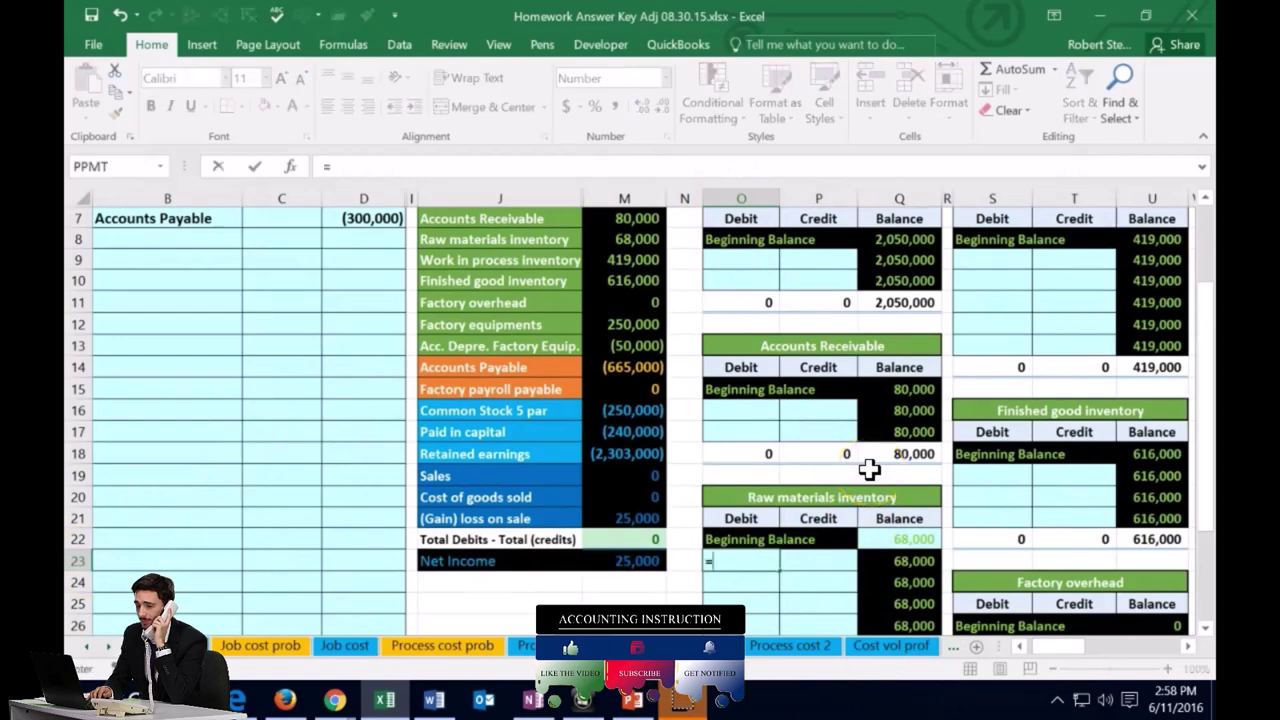
key("Left")
key("Left")
key("Left")
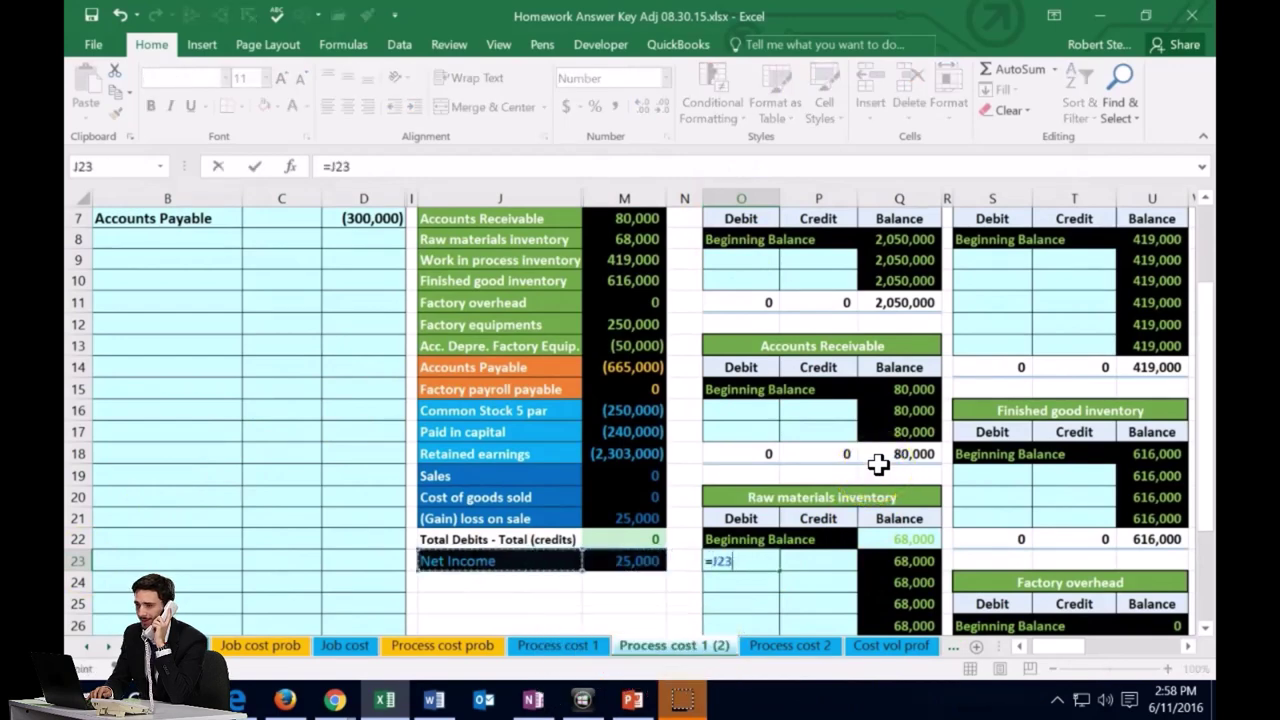
key("Up")
key("Up")
key("Up")
key("Up")
key("Up")
key("Up")
key("Up")
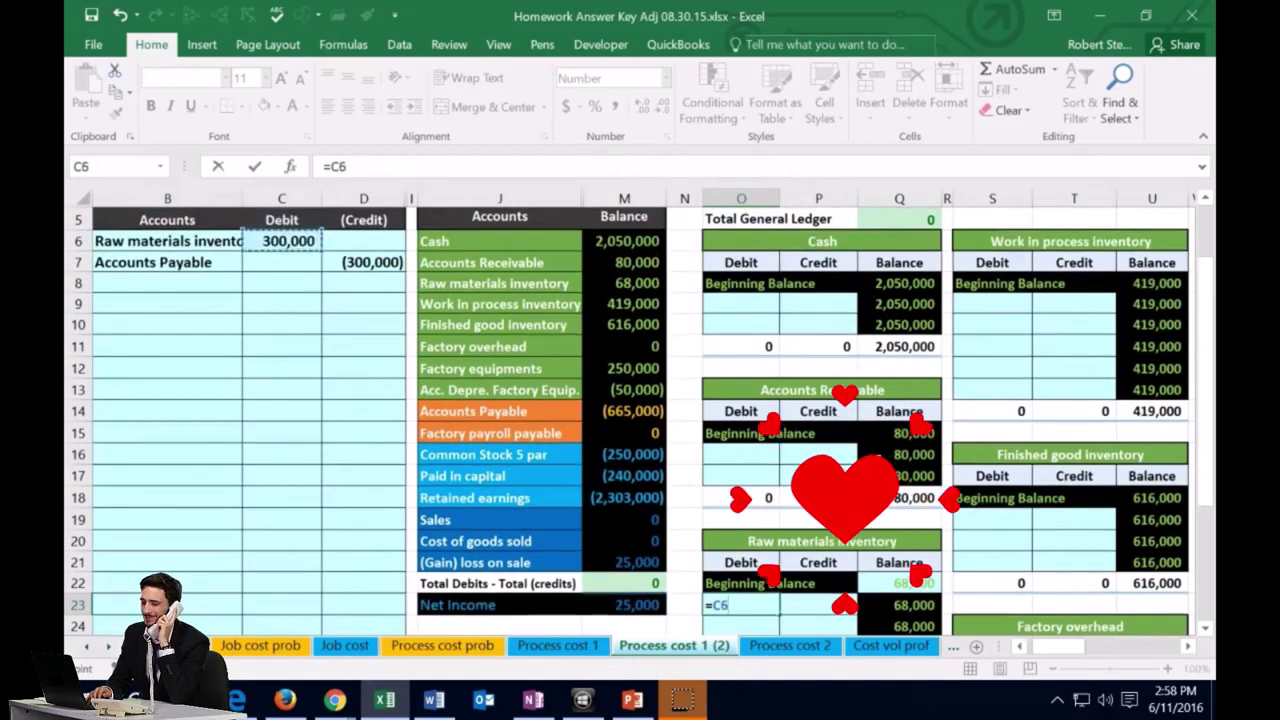
key("Return")
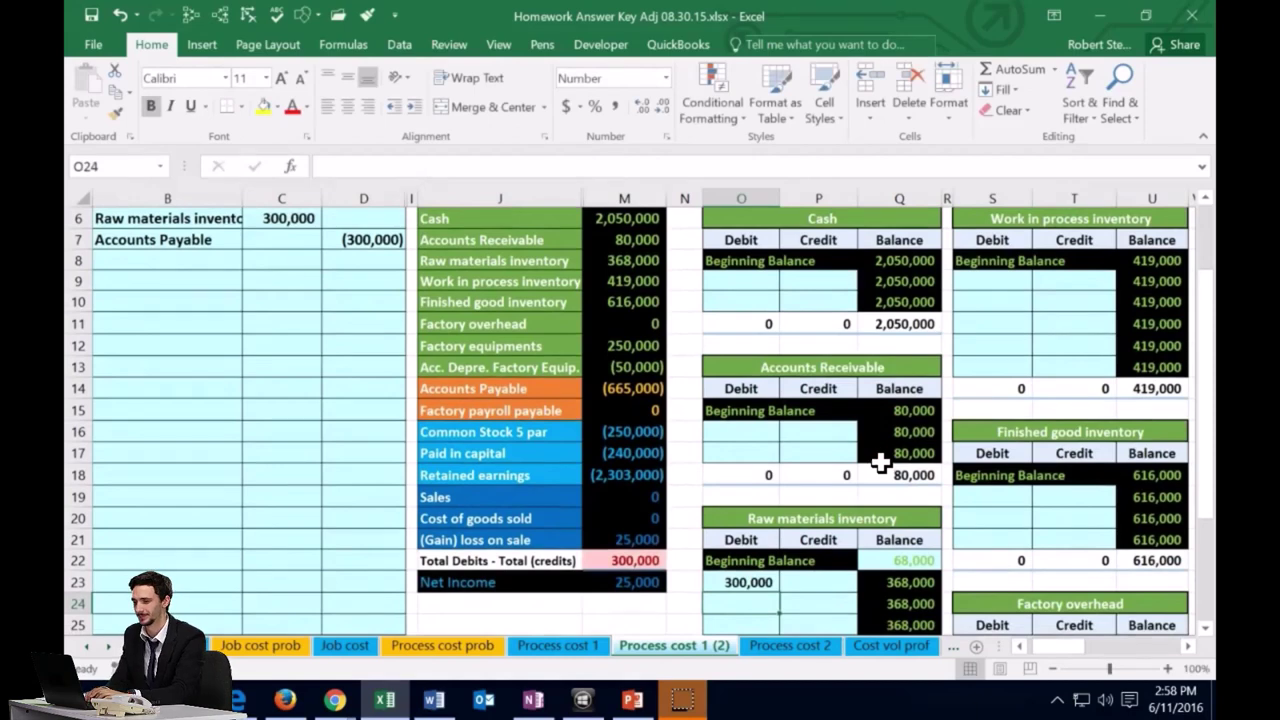
Post the journal credit to the Accounts Payable ledger account by entering =D7 in its Credit cell X22
scroll(845, 450, "up", 1)
left_click(514, 458)
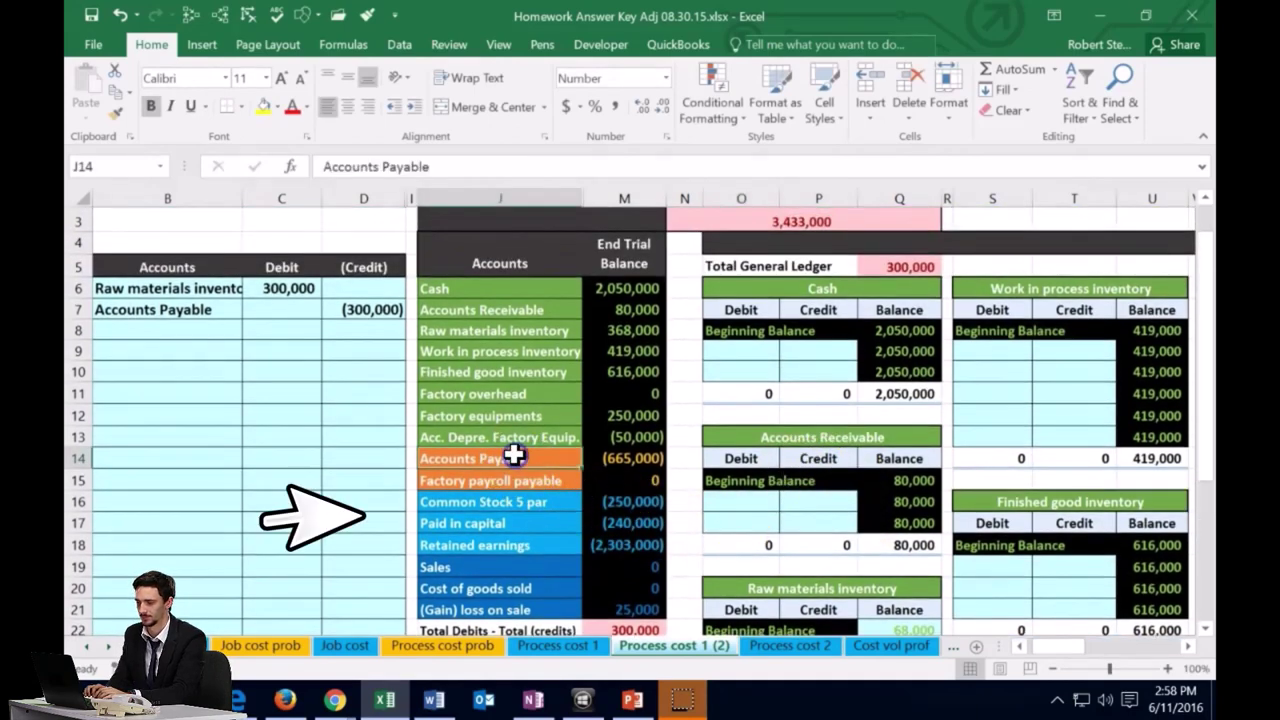
key("Right")
key("Right")
key("Right")
key("Right")
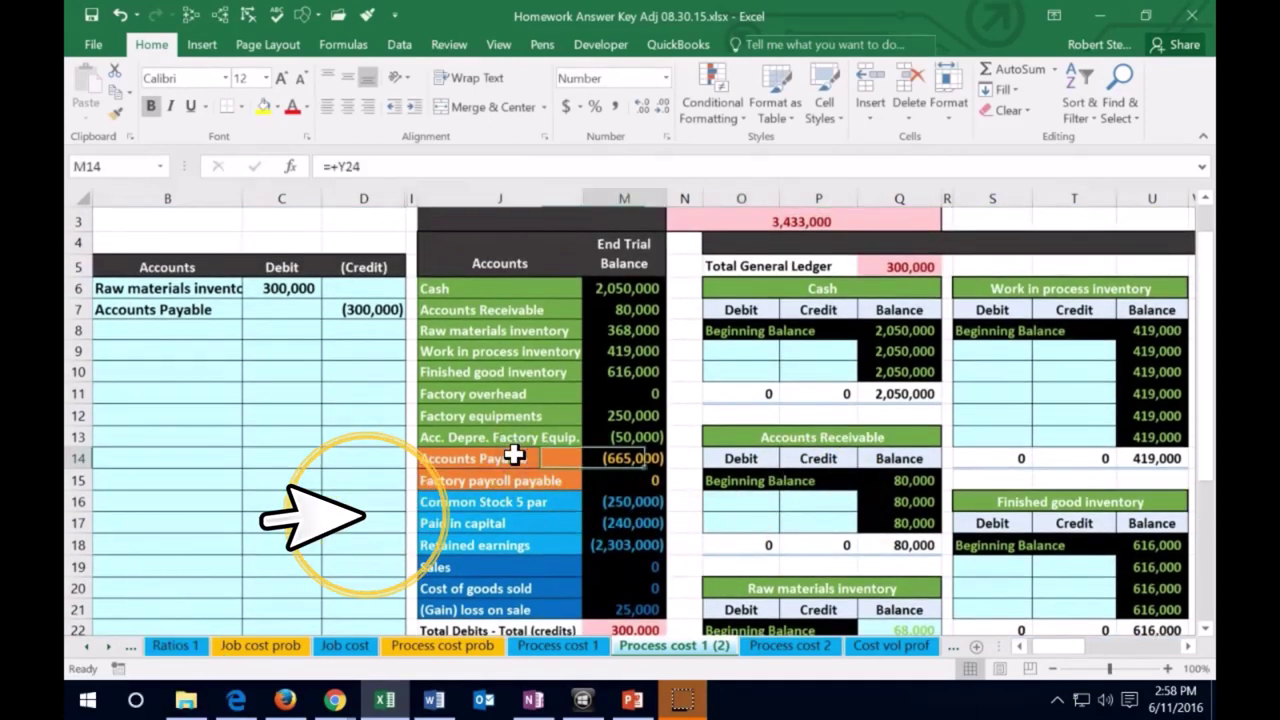
key("Right")
key("Right")
key("Right")
key("Right")
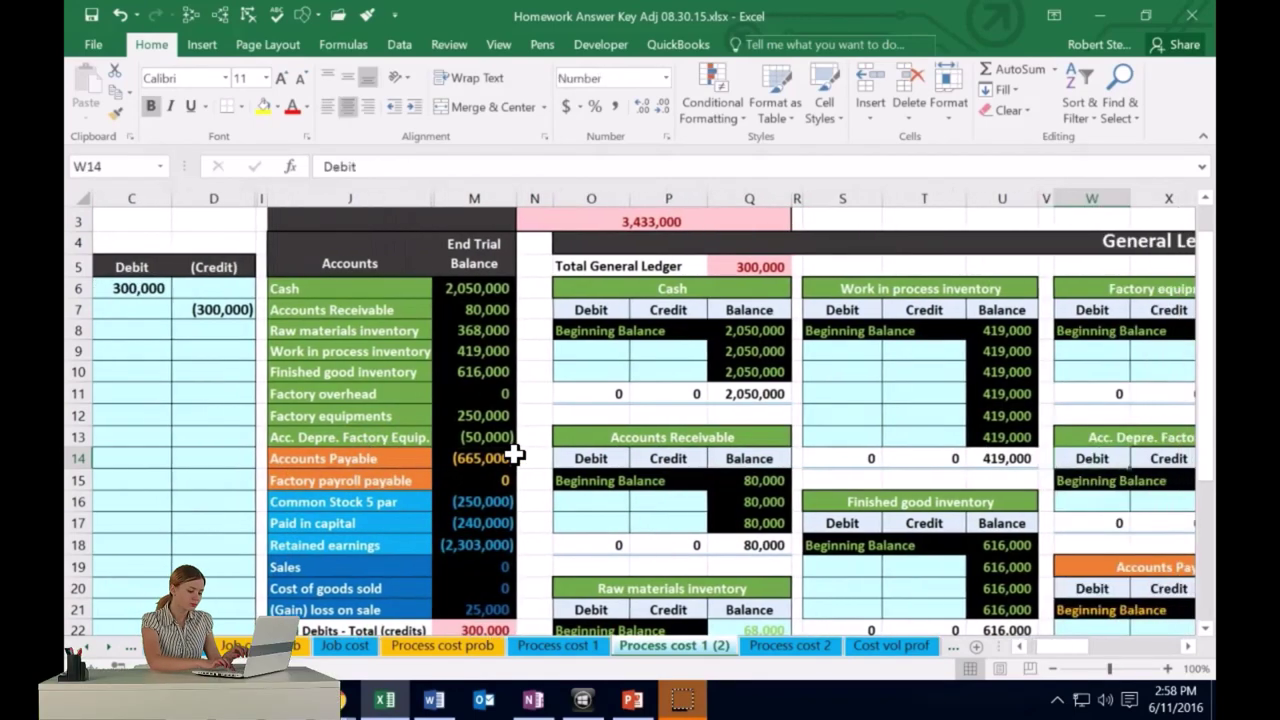
key("Right")
key("Right")
key("Down")
key("Down")
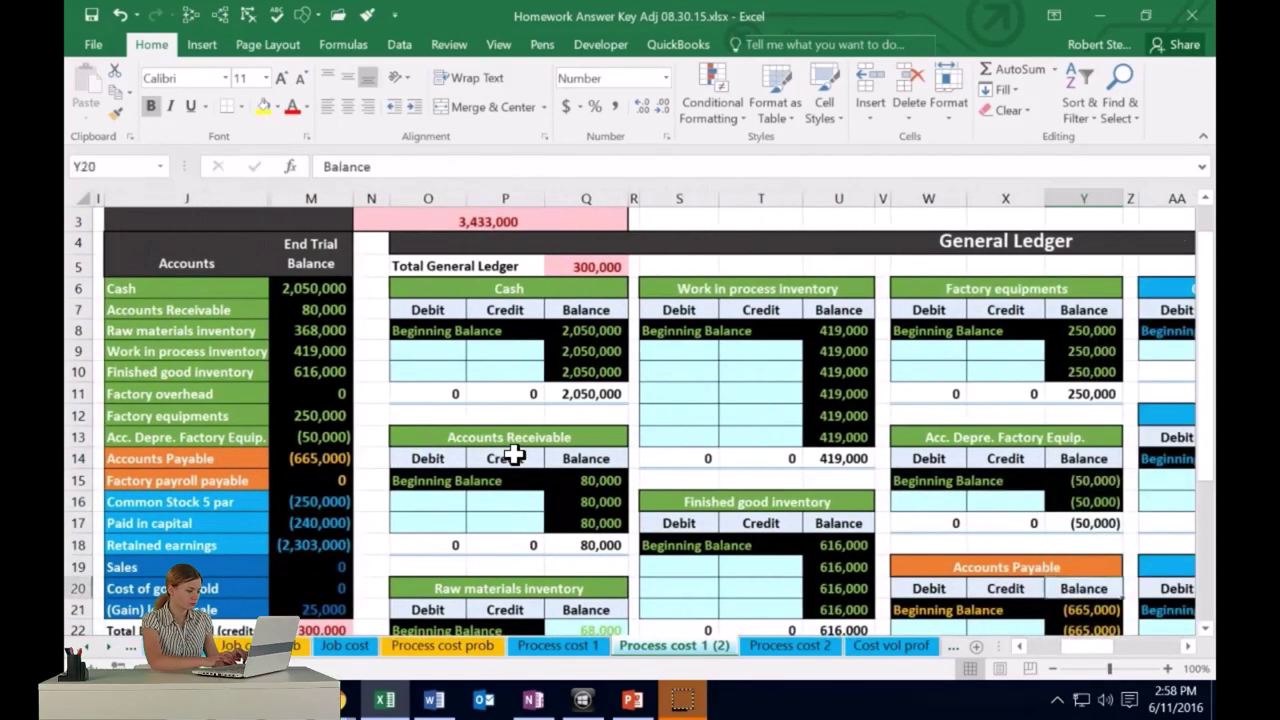
key("Down")
key("Down")
key("Down")
key("Down")
key("Down")
key("Down")
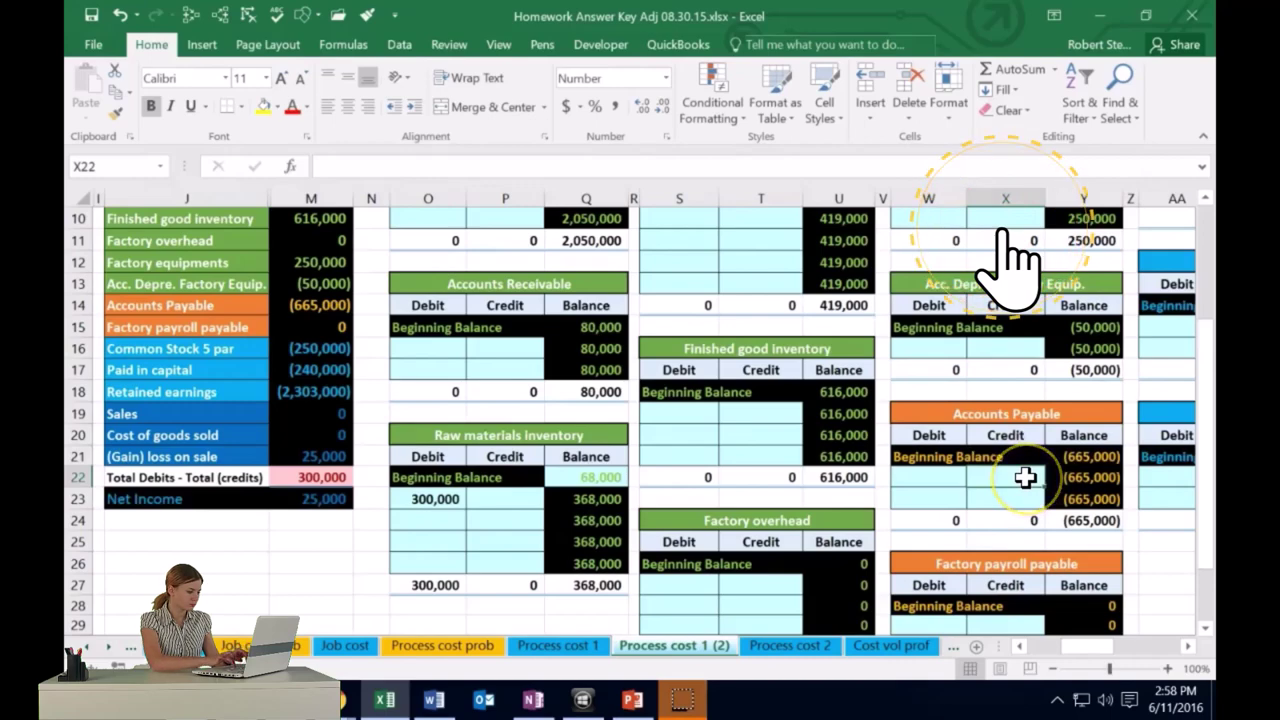
type("=")
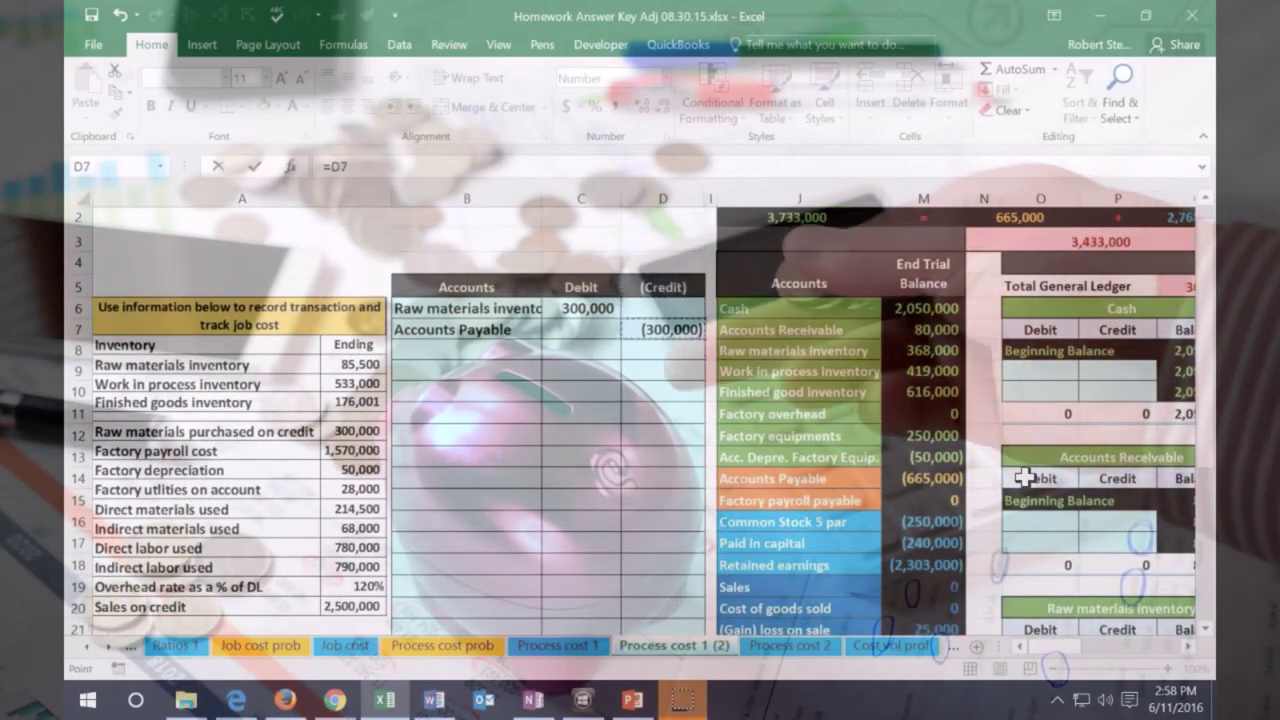
key("Down")
key("Down")
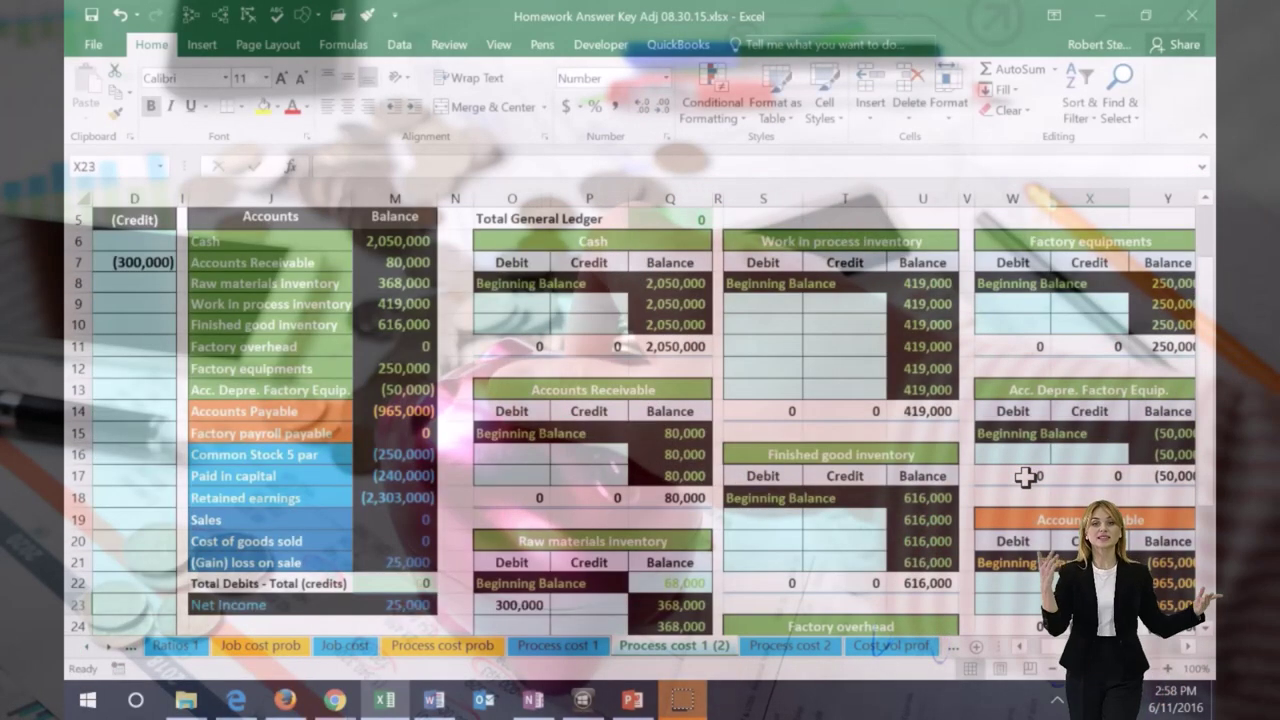
Review the Accounts Payable posting in the general ledger against its journal entry credit in D7, and return to the transaction list
scroll(1040, 520, "down", 1)
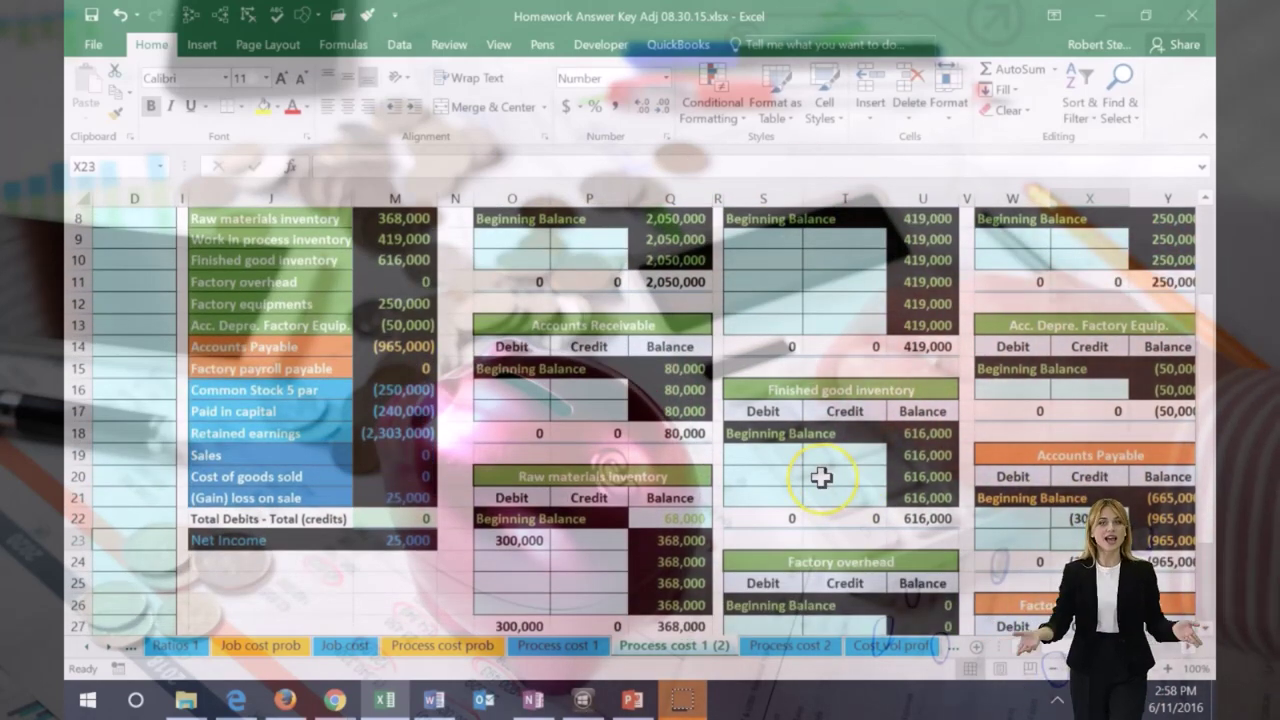
scroll(820, 478, "down", 1)
scroll(820, 478, "down", 1)
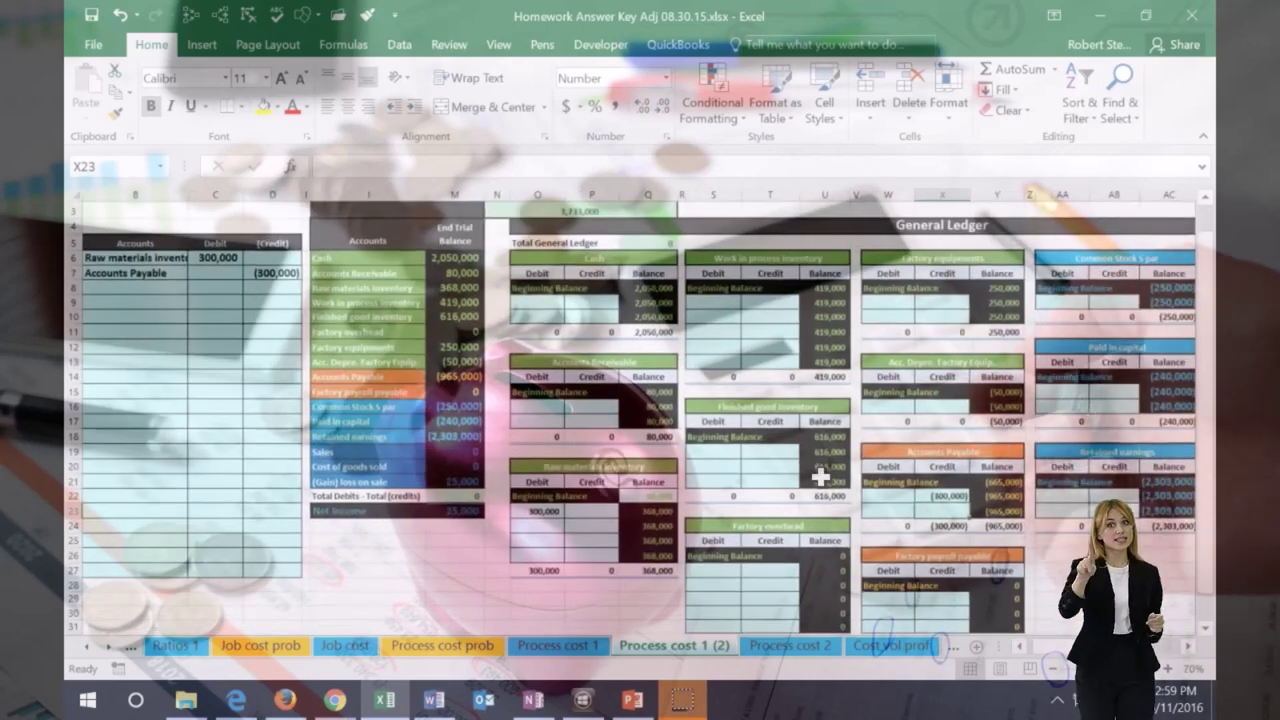
left_click(940, 495)
left_click(254, 272)
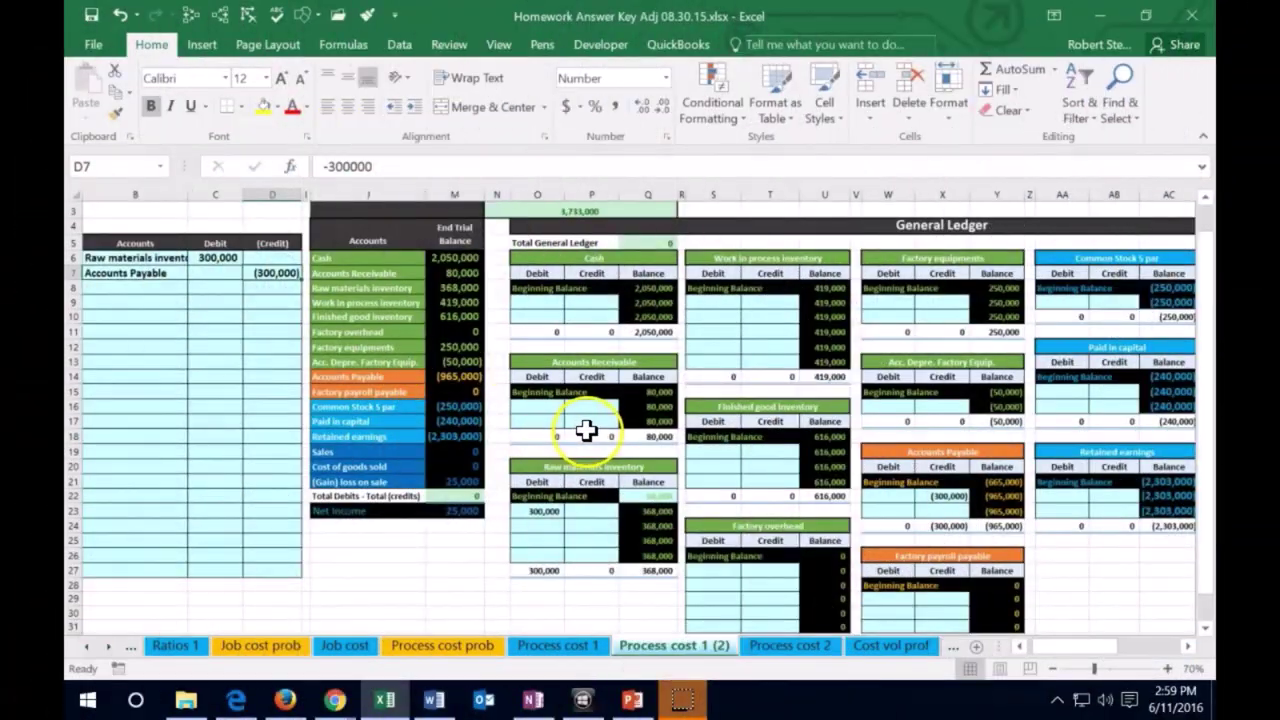
scroll(586, 429, "up", 2)
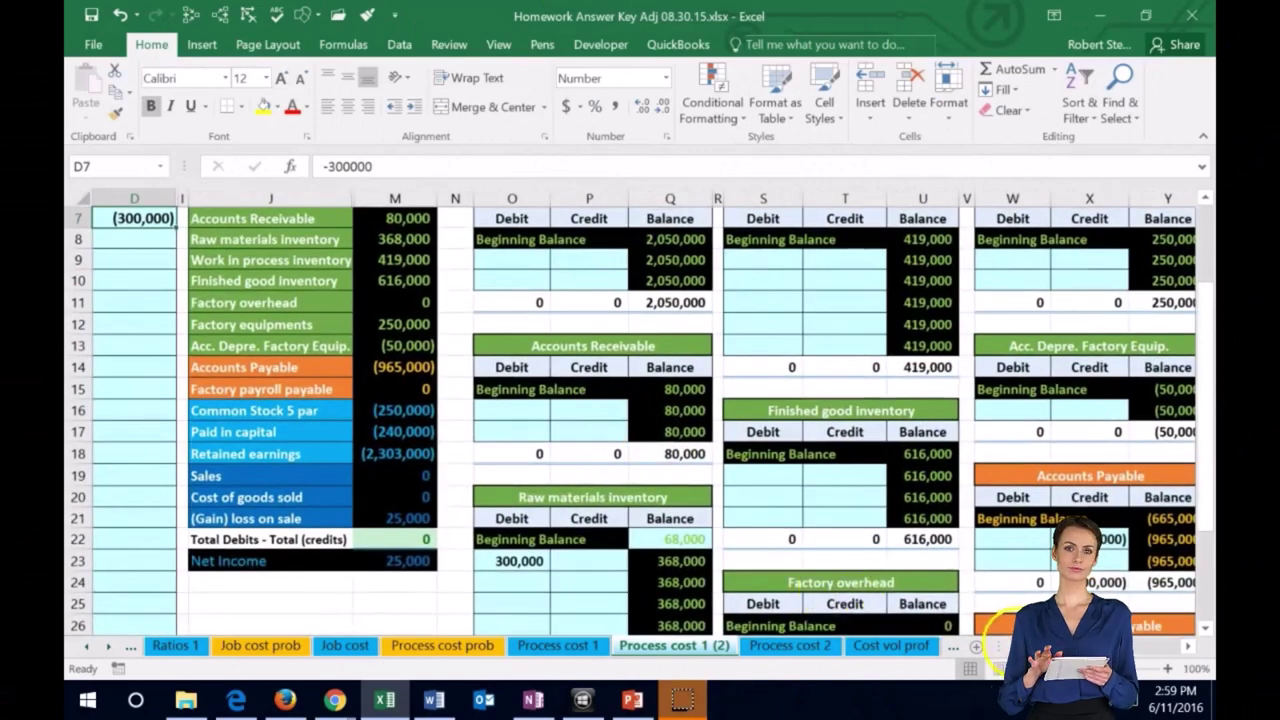
scroll(644, 412, "left", 3)
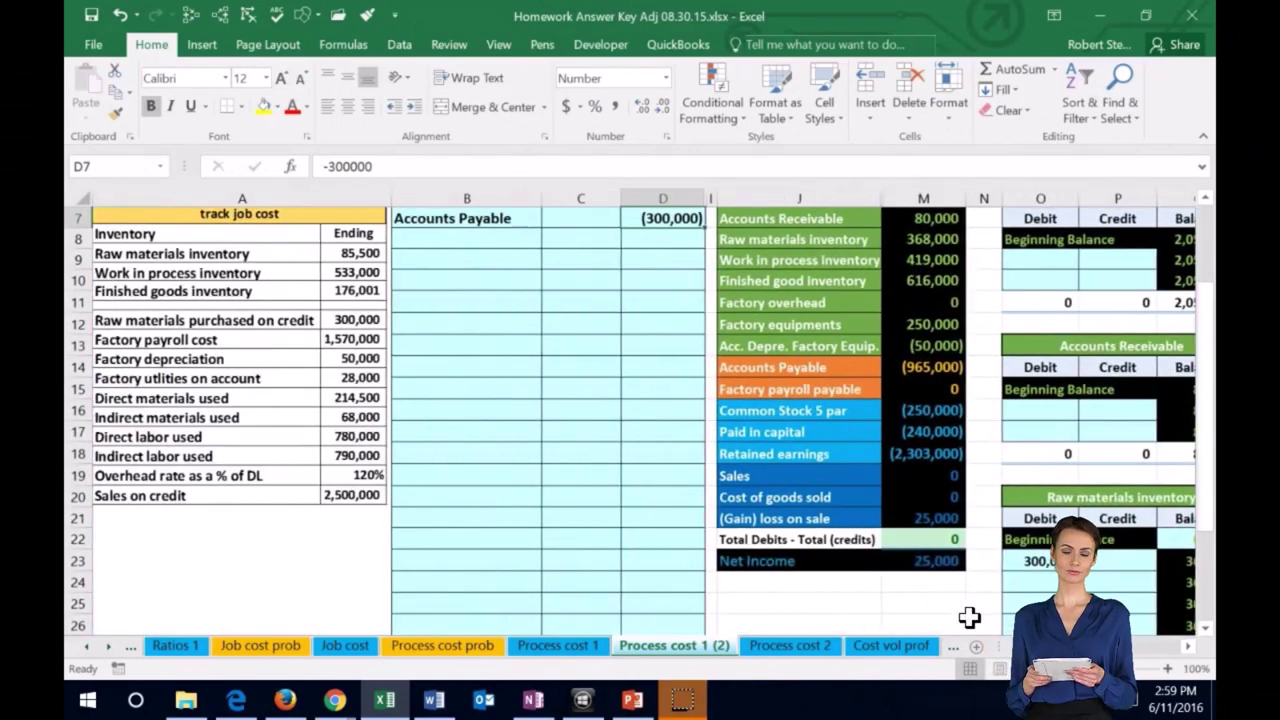
Check the trial balance's Total Debits - Total (credits) formula in M22 and the Total General Ledger formula in Q5
scroll(969, 617, "up", 1)
double_click(946, 604)
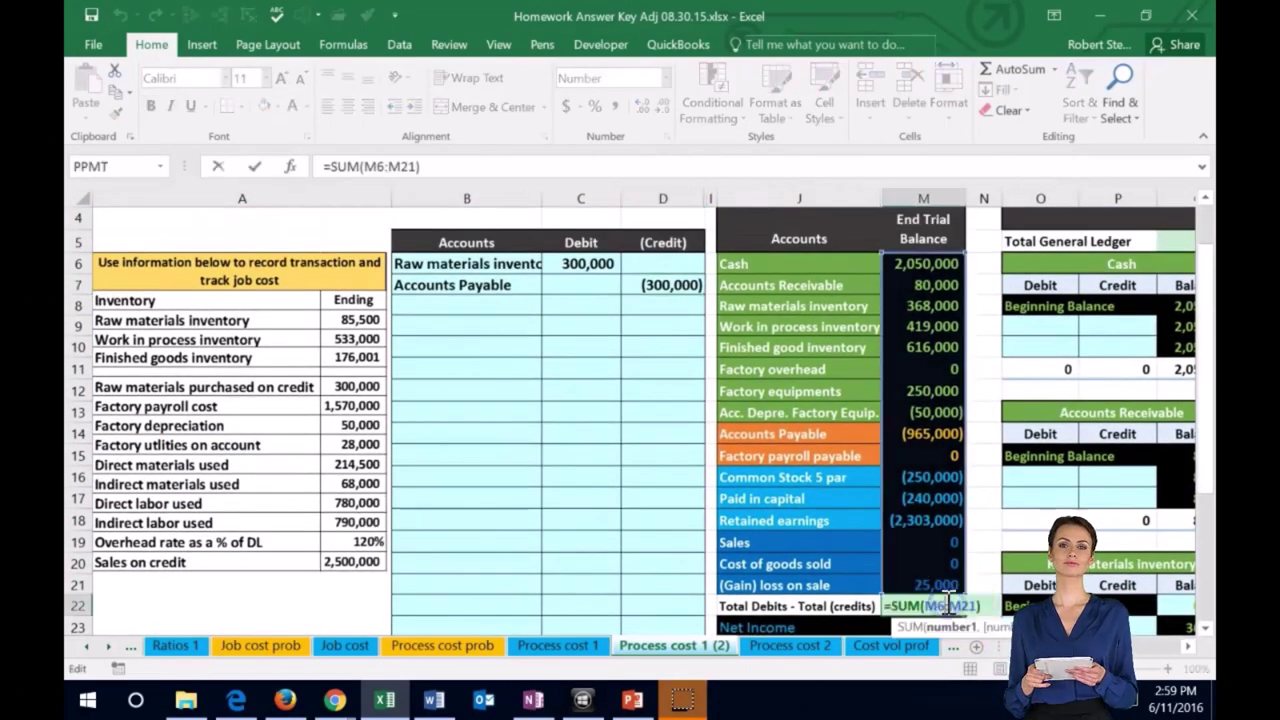
key("Return")
scroll(1047, 450, "right", 2)
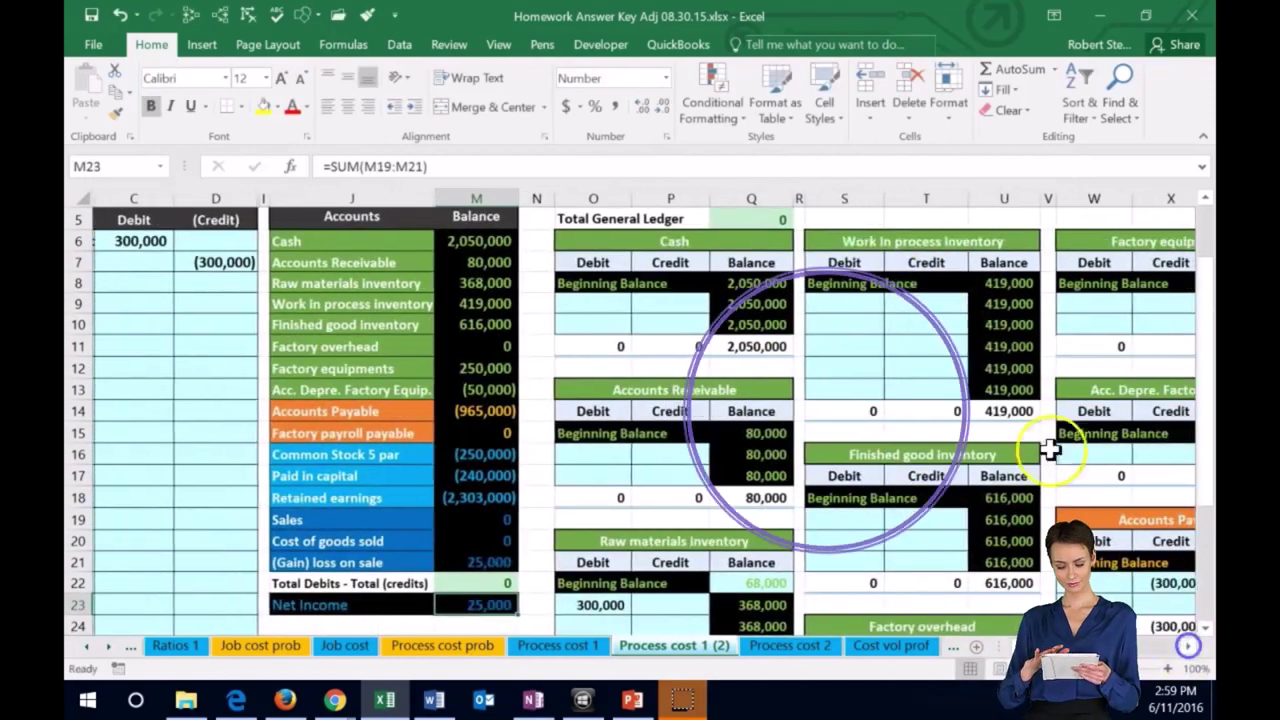
left_click(760, 218)
double_click(762, 219)
key("Return")
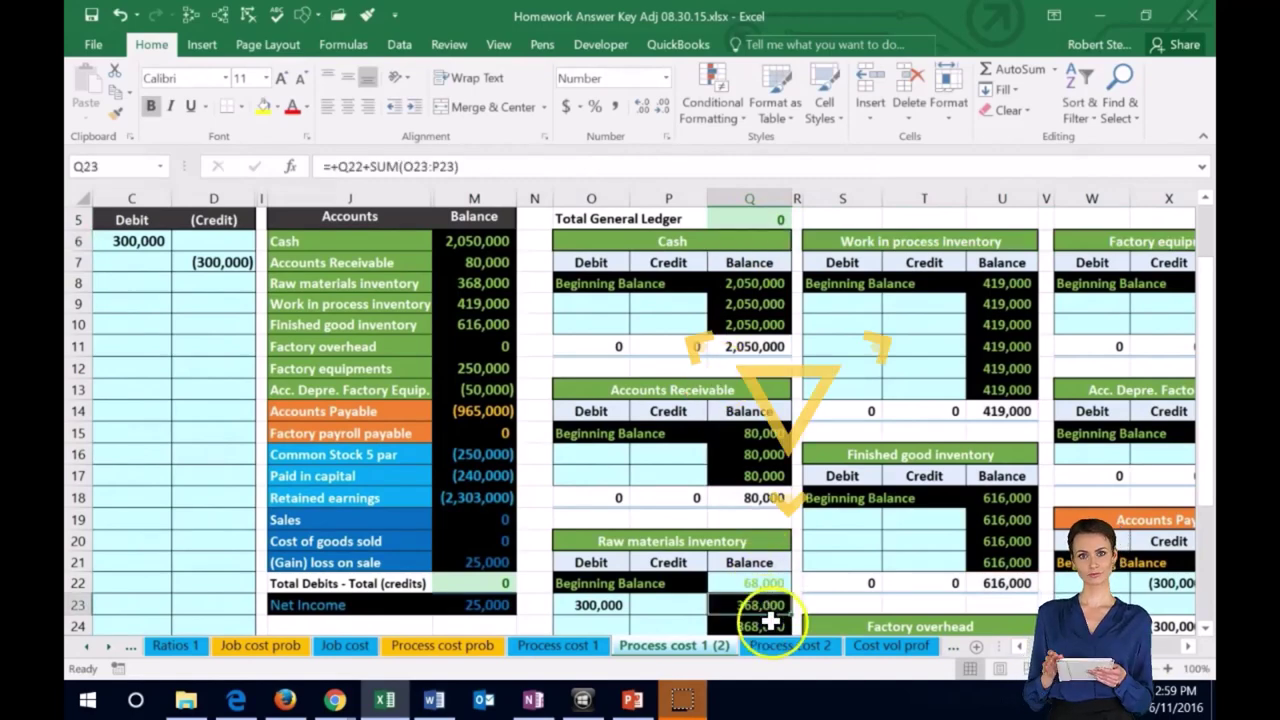
Compare the Raw materials inventory ledger balance with its trial balance cell M8, and return to the transaction list
scroll(773, 622, "down", 1)
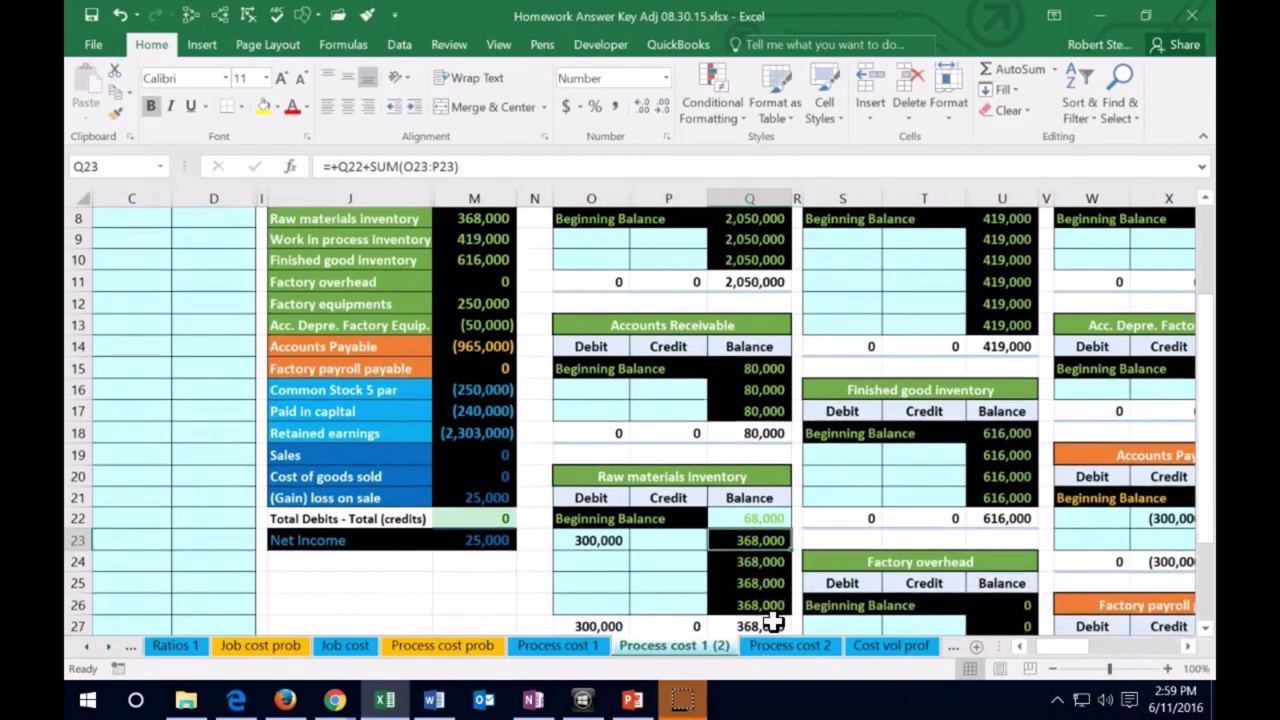
scroll(569, 400, "up", 1)
left_click(487, 289)
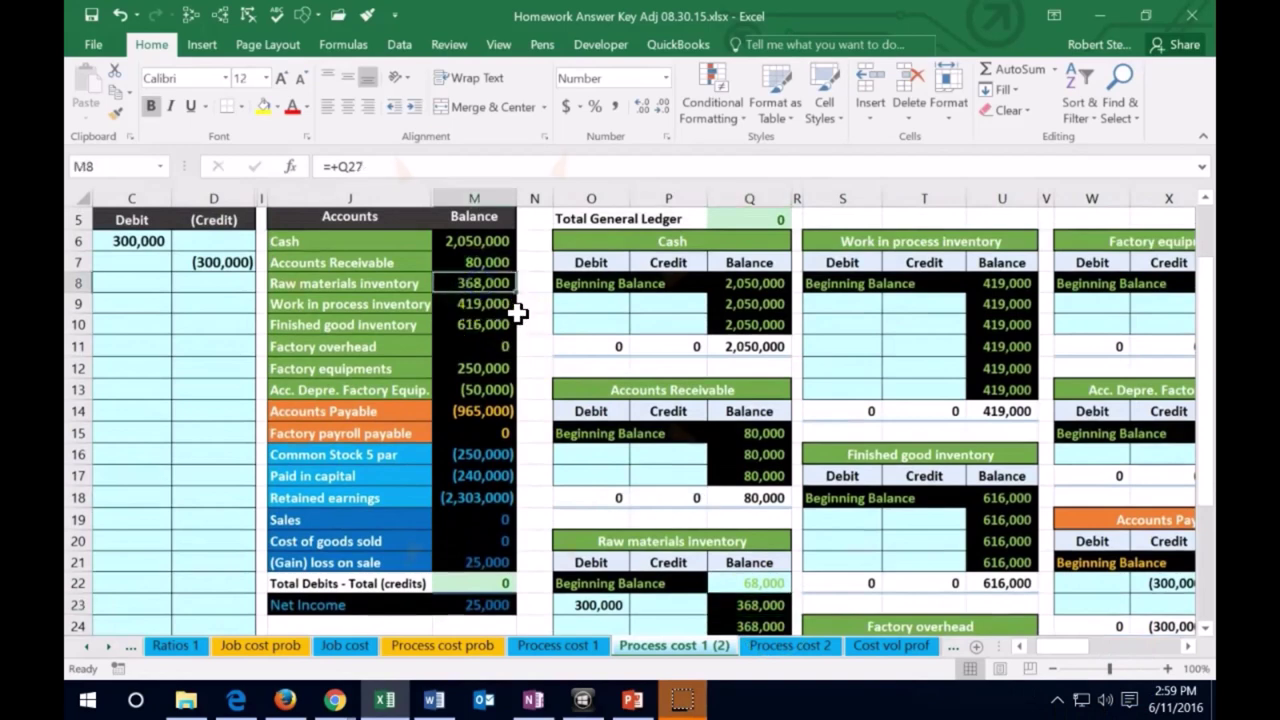
left_click(183, 15)
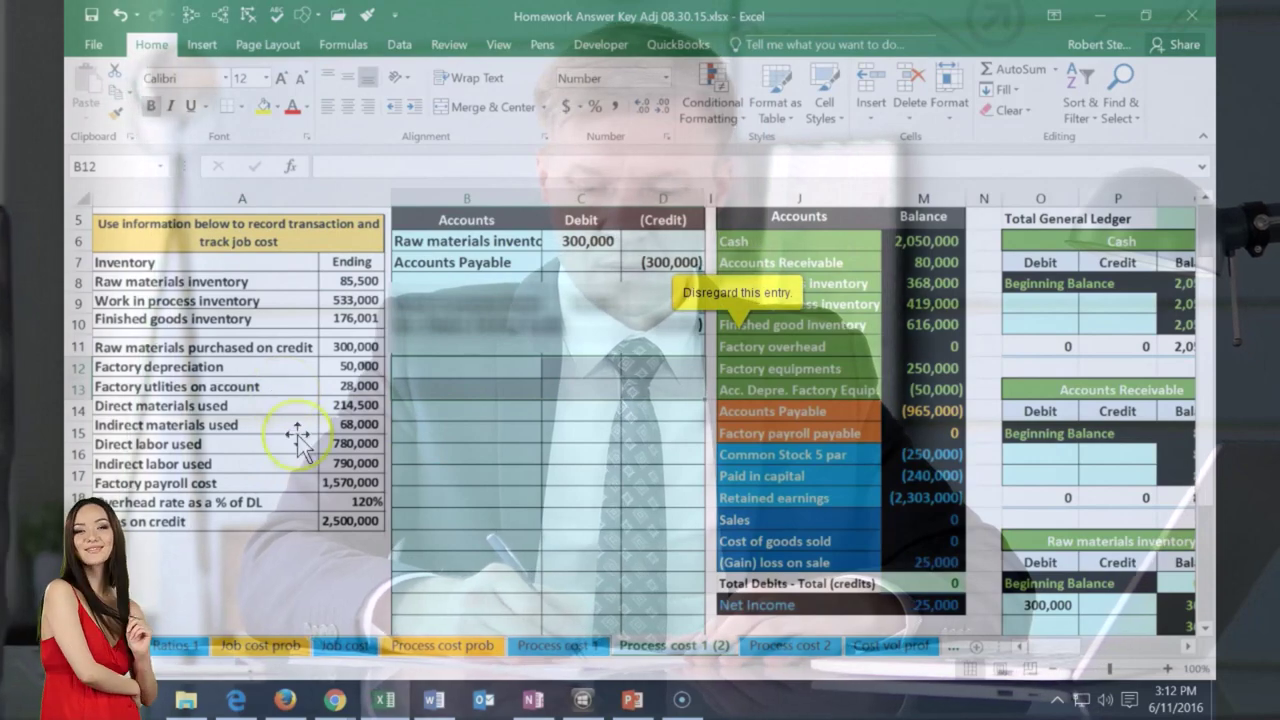
Start the factory depreciation entry by copying the Factory overhead account name from the trial balance into B12 of the journal
left_click(291, 405)
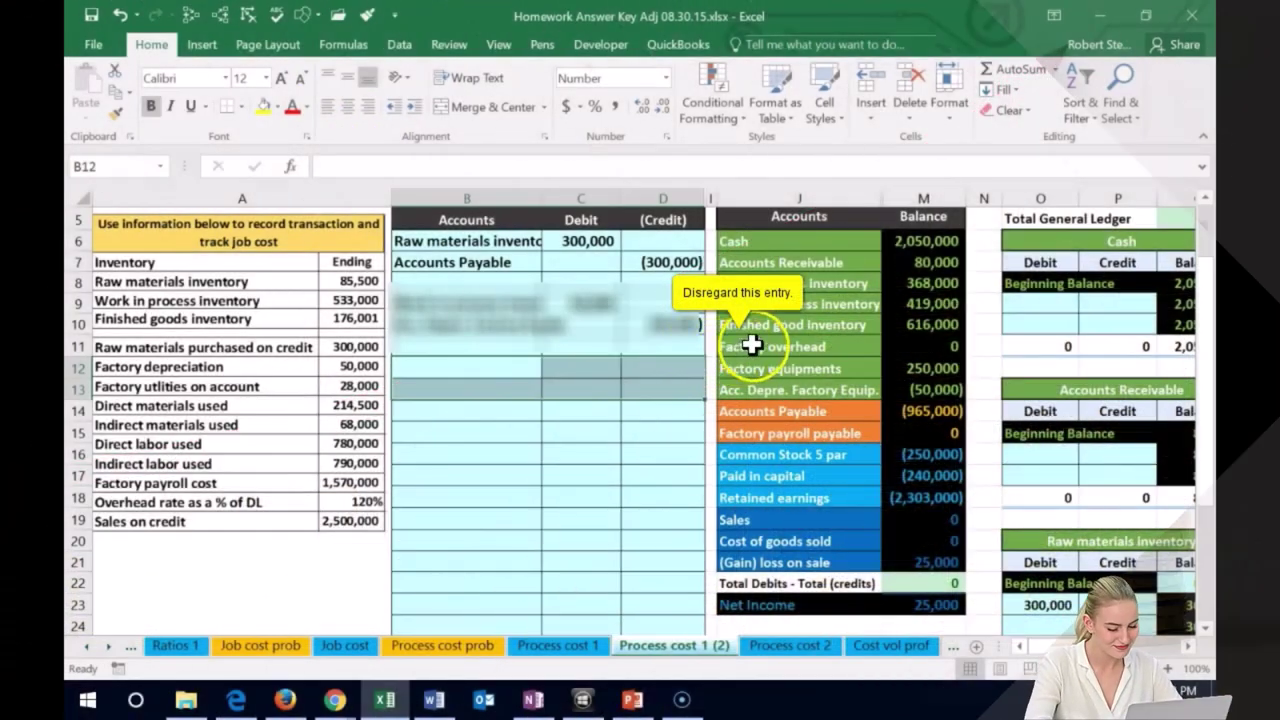
left_click(752, 345)
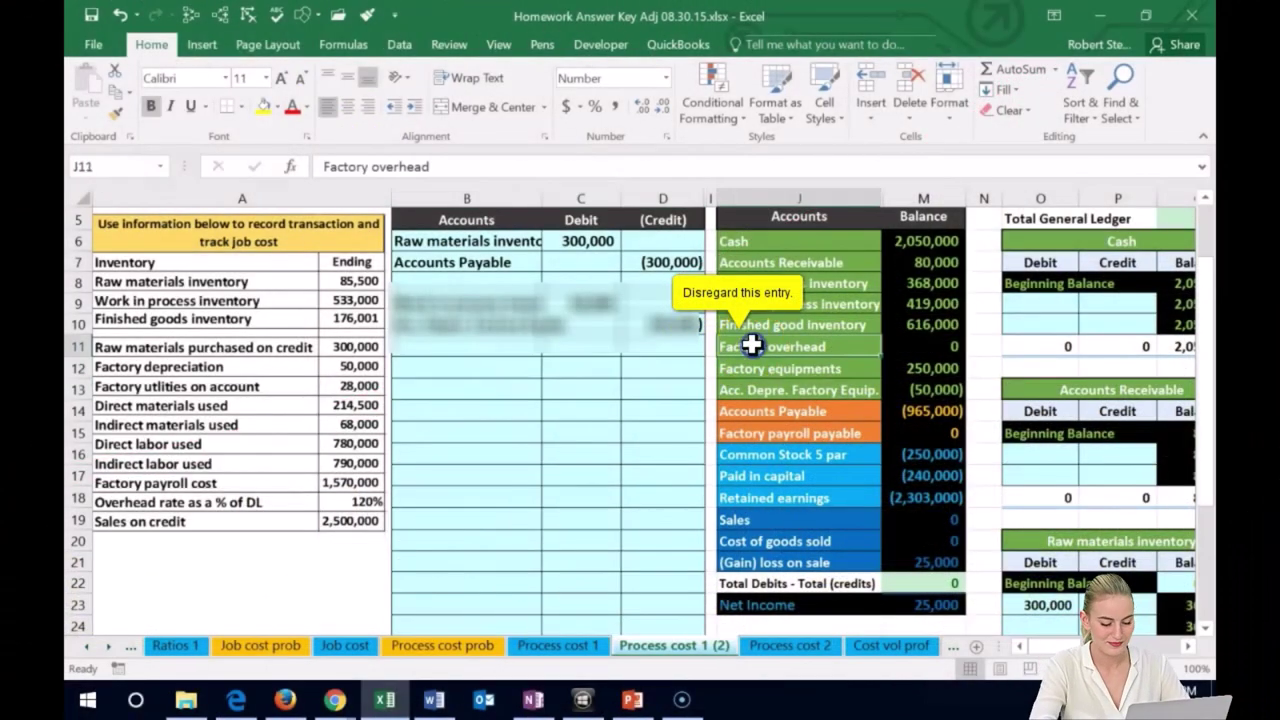
right_click(835, 346)
left_click(879, 292)
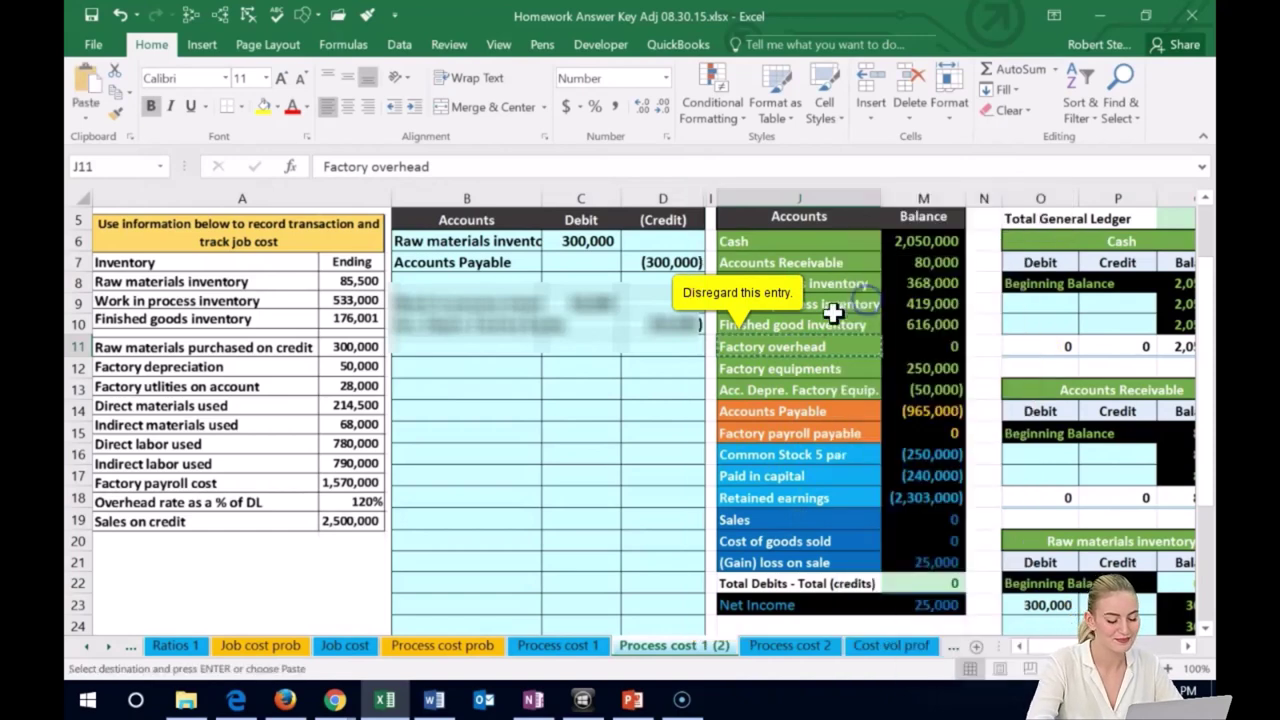
left_click(493, 371)
right_click(492, 370)
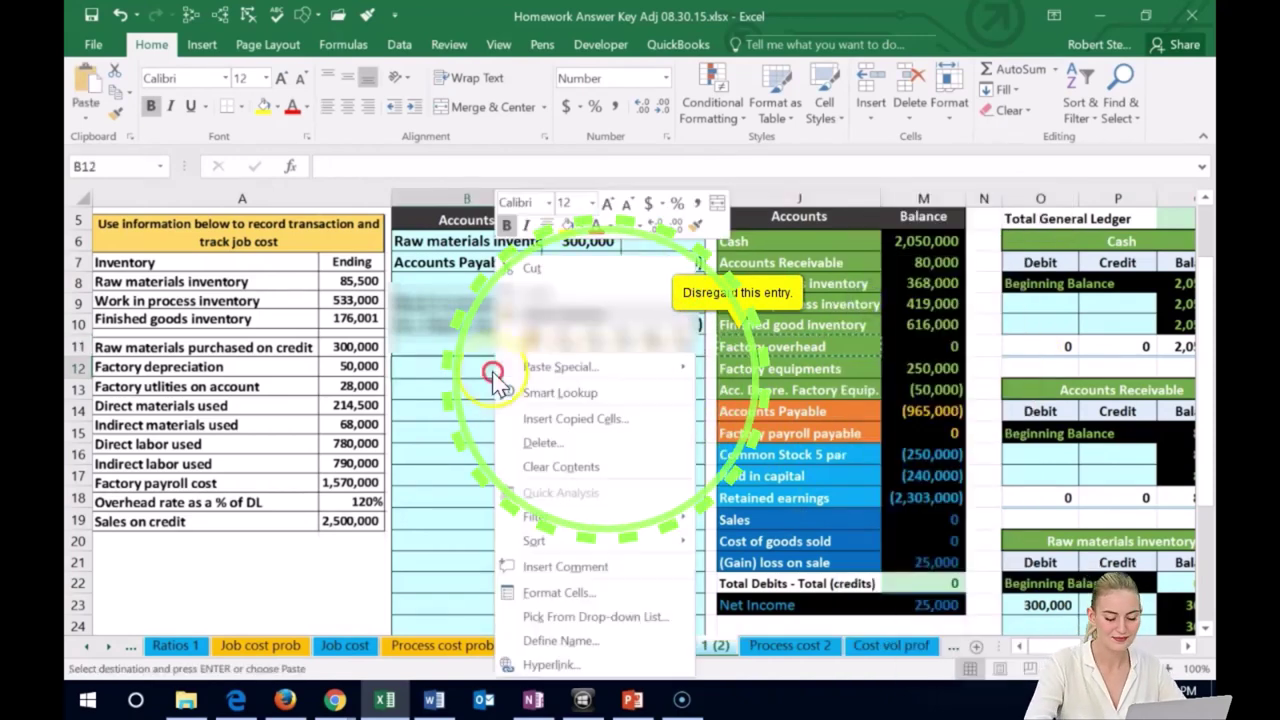
left_click(556, 353)
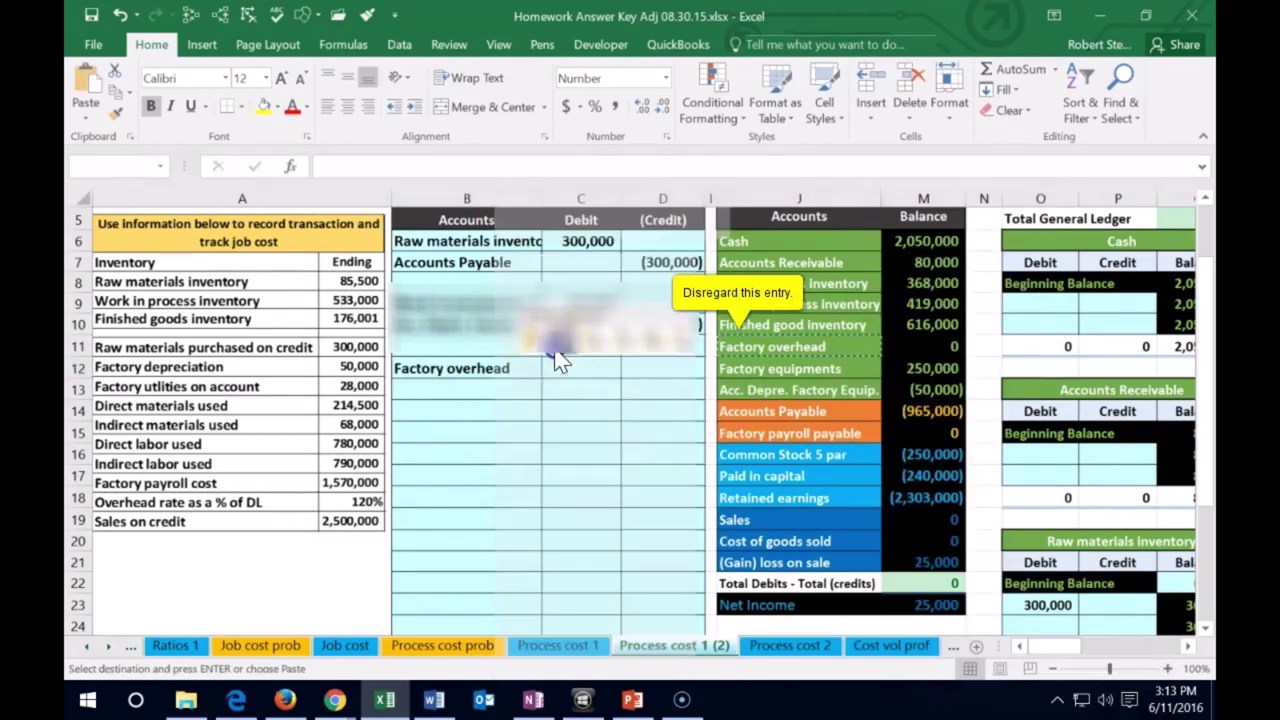
Enter the factory depreciation amounts in the journal: a 50,000 debit in C12 and the offsetting credit -C12 in D13
left_click(565, 369)
type("5")
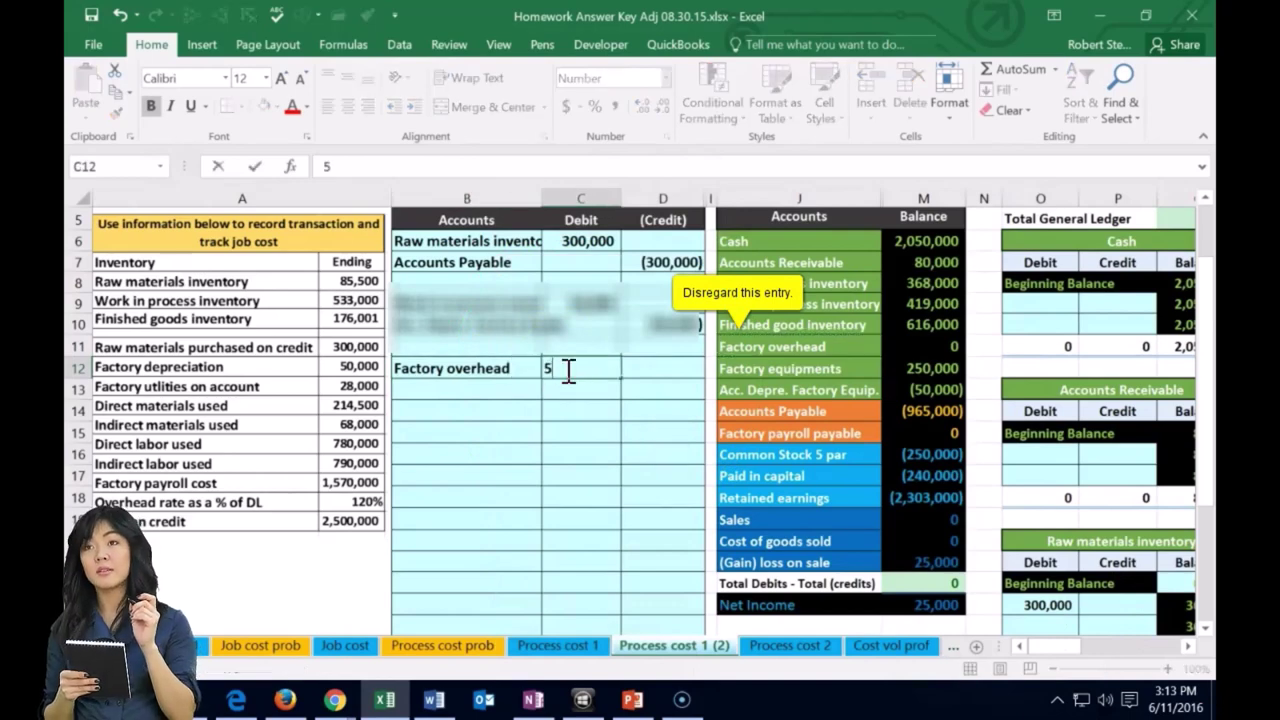
type("0,000")
key("Return")
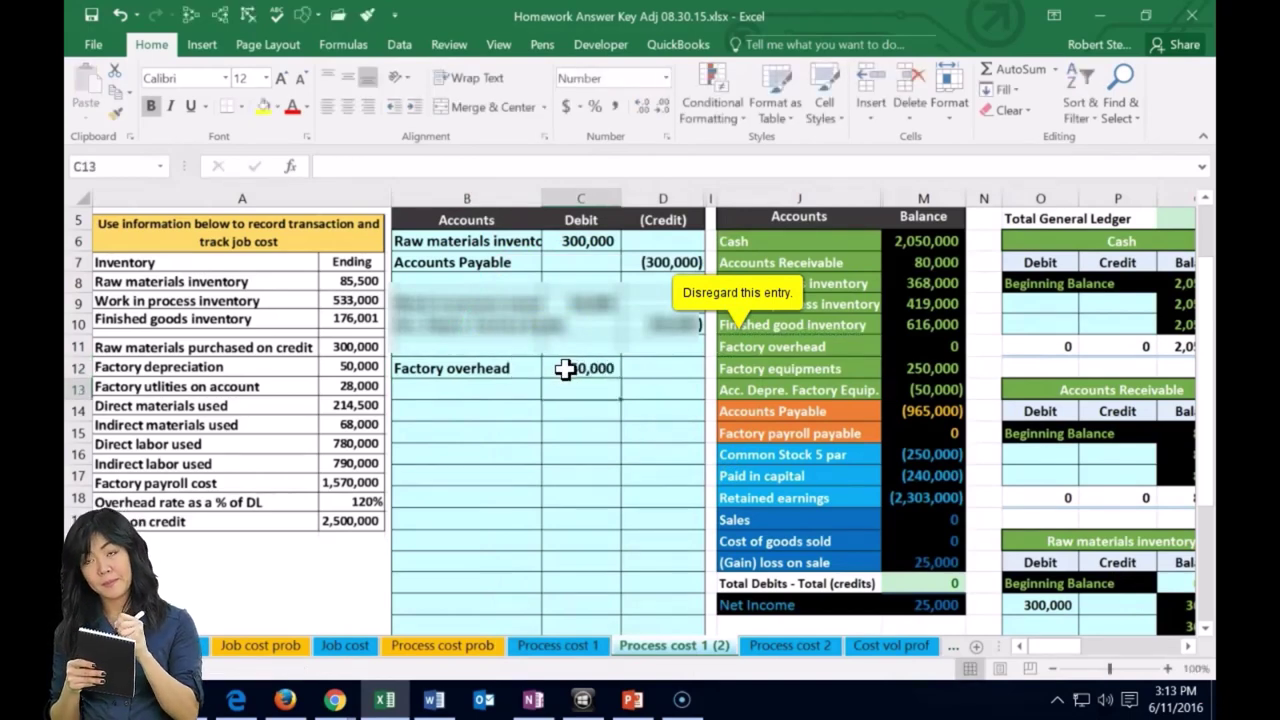
key("Tab")
type("-")
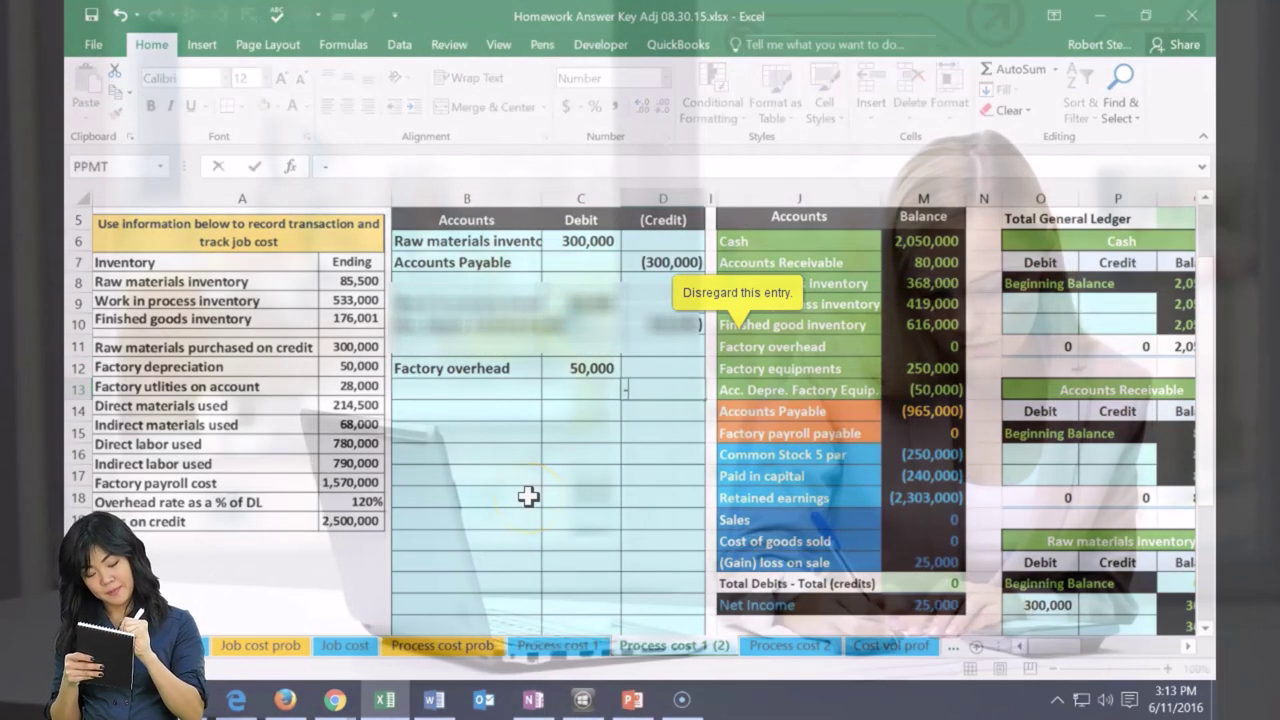
key("Left")
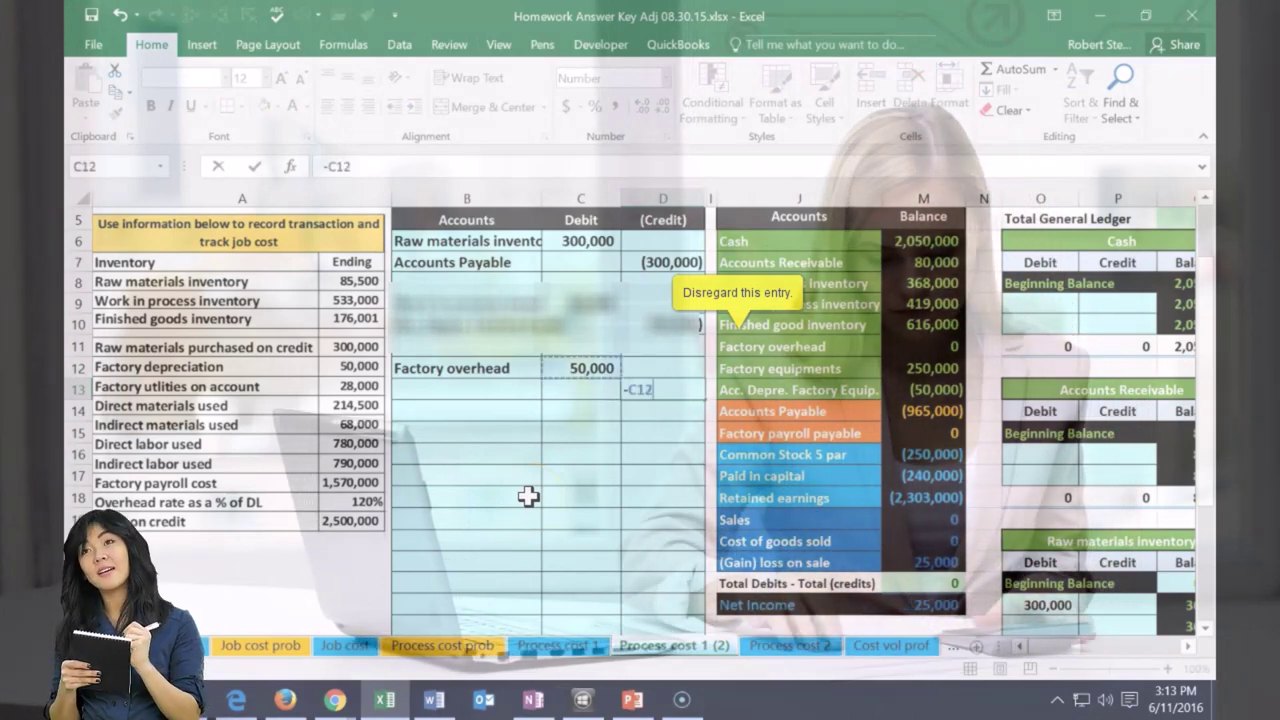
key("Up")
key("Return")
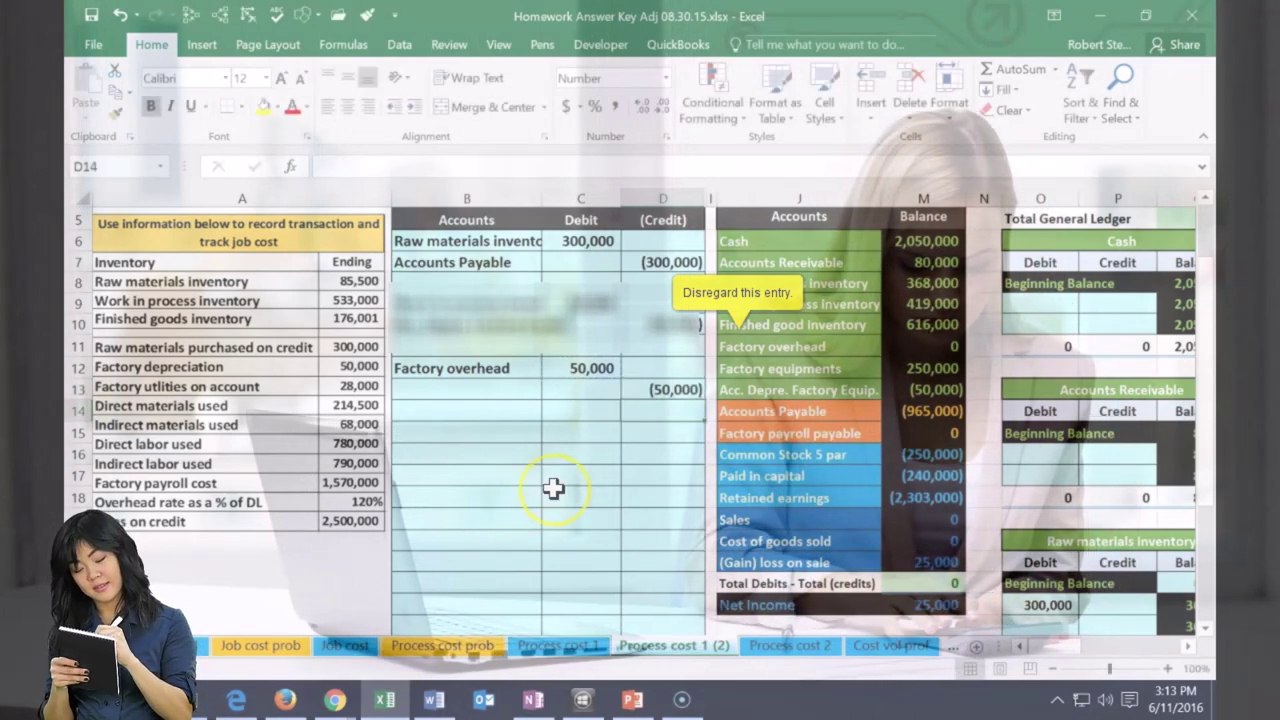
Examine the trial balance's Factory equipments and Acc. Depre. Factory Equip. accounts and the sum of M12:M13
left_click(476, 394)
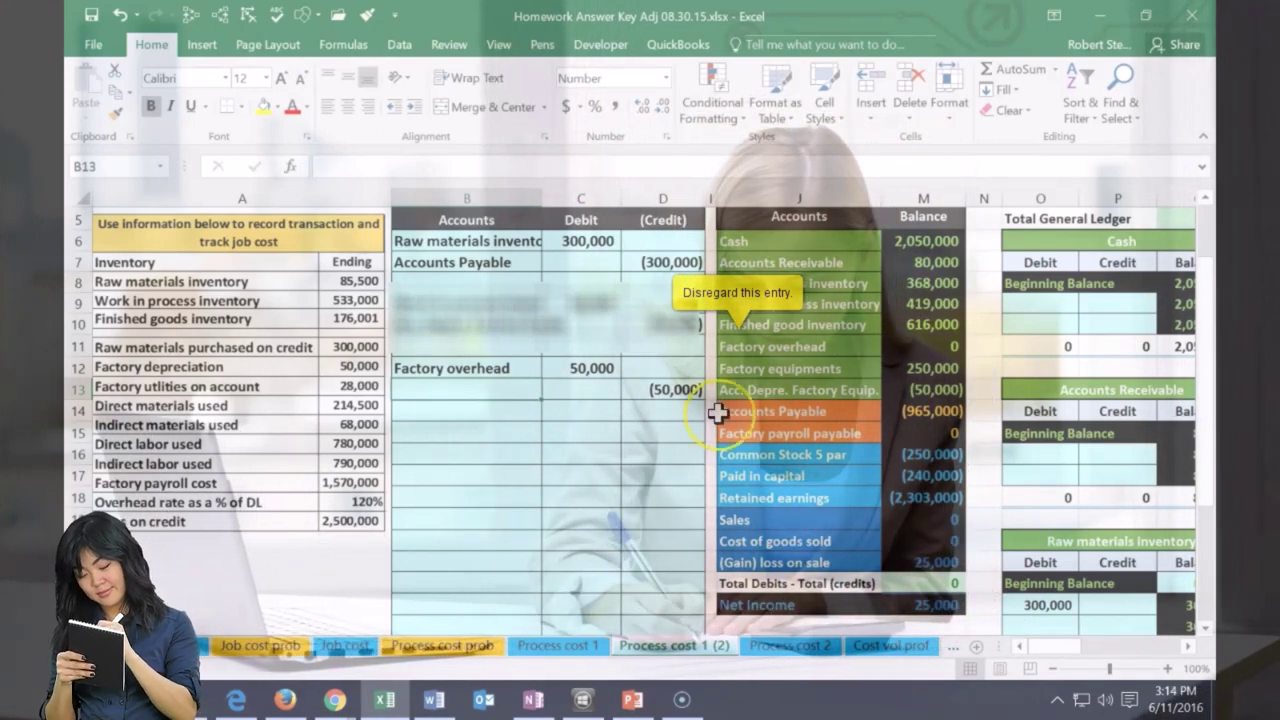
left_click(793, 390)
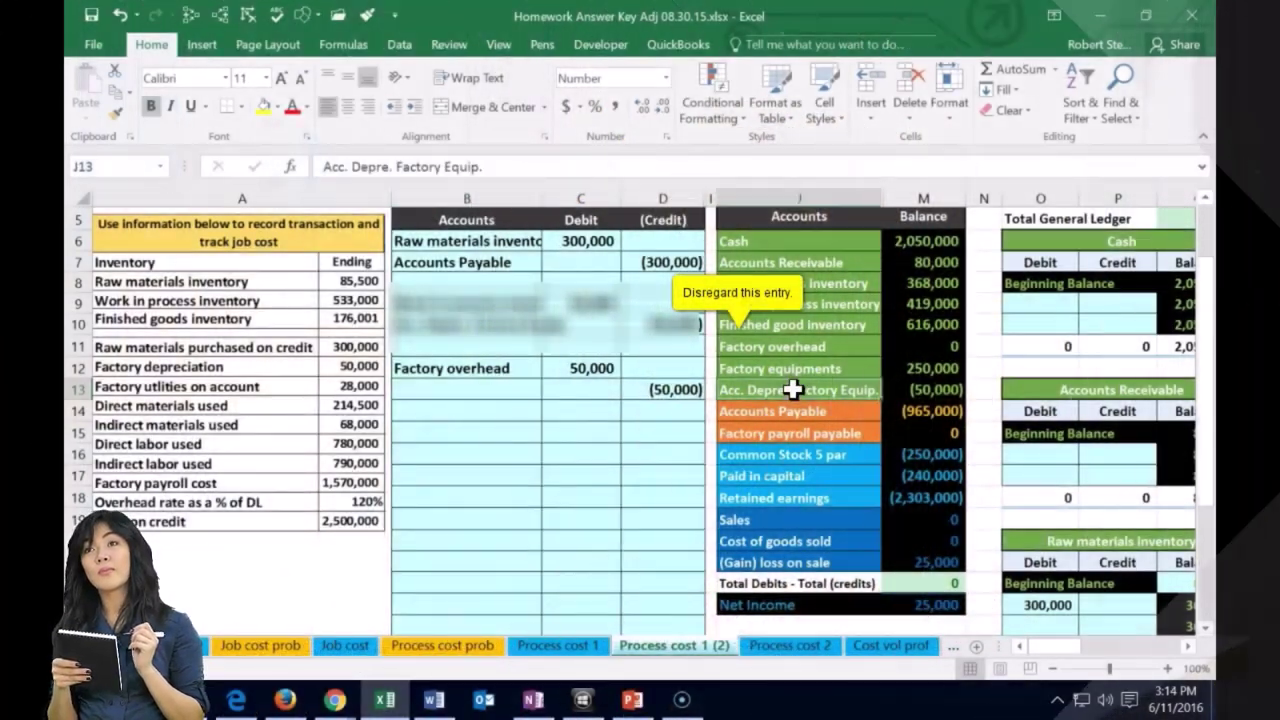
left_click(892, 368)
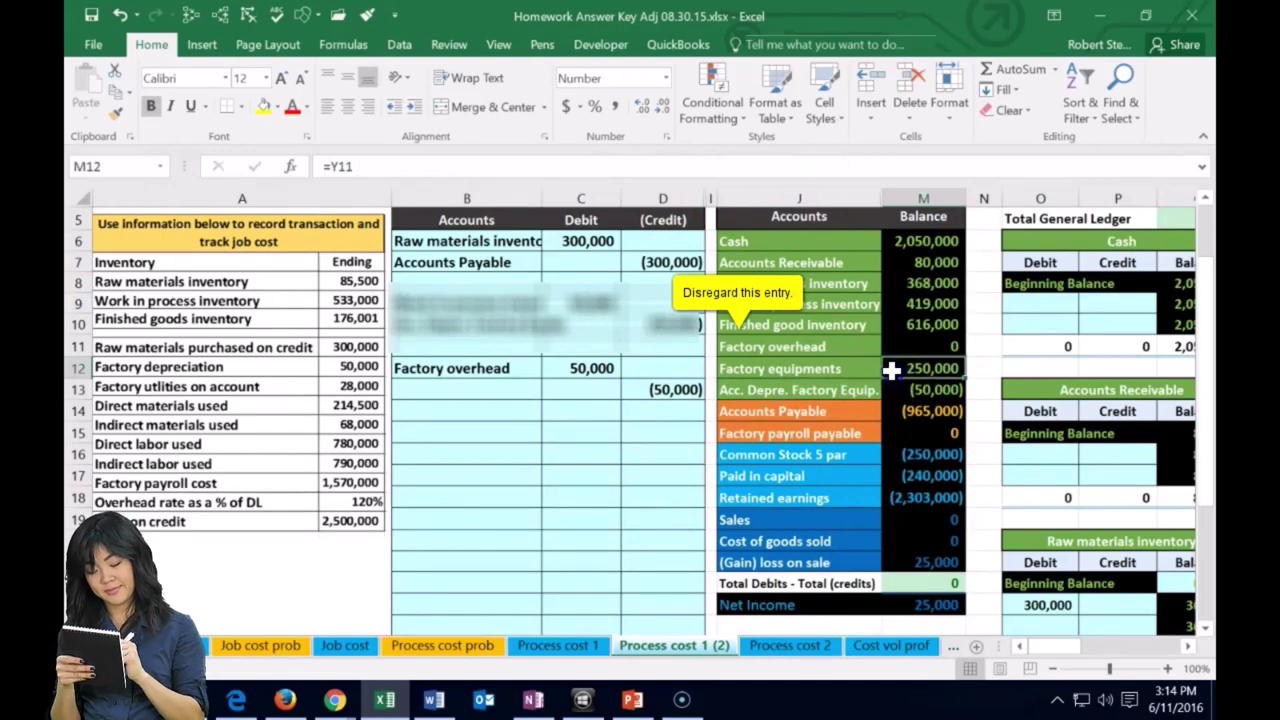
left_click_drag(890, 381, 890, 385)
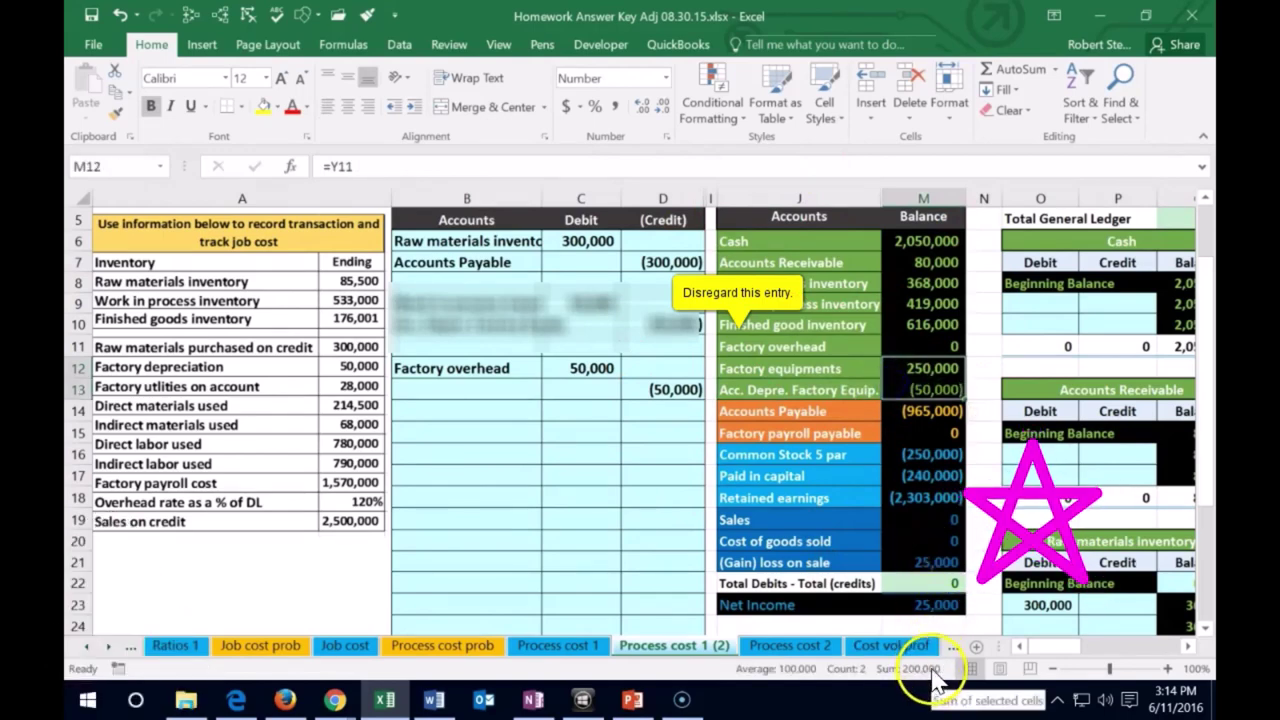
Copy the Acc. Depre. Factory Equip. account name from the trial balance into B13 as the journal entry's credit account
left_click(780, 390)
right_click(784, 392)
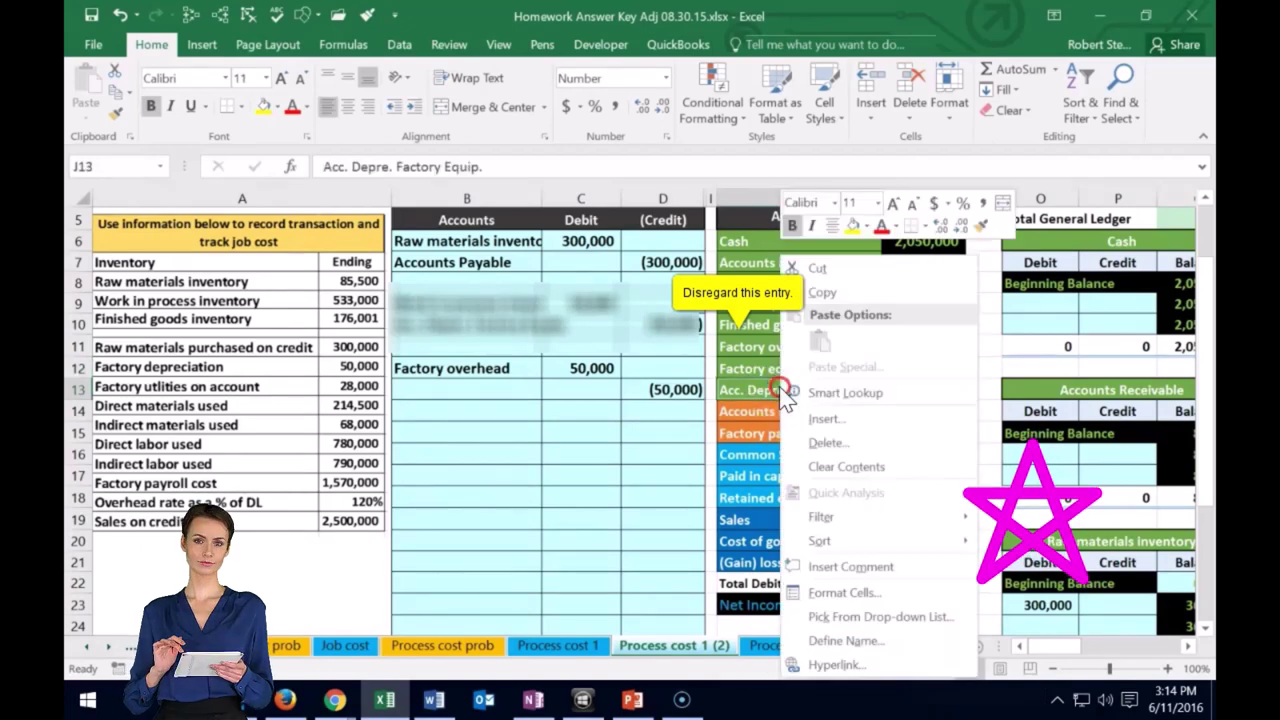
left_click(815, 295)
left_click(476, 390)
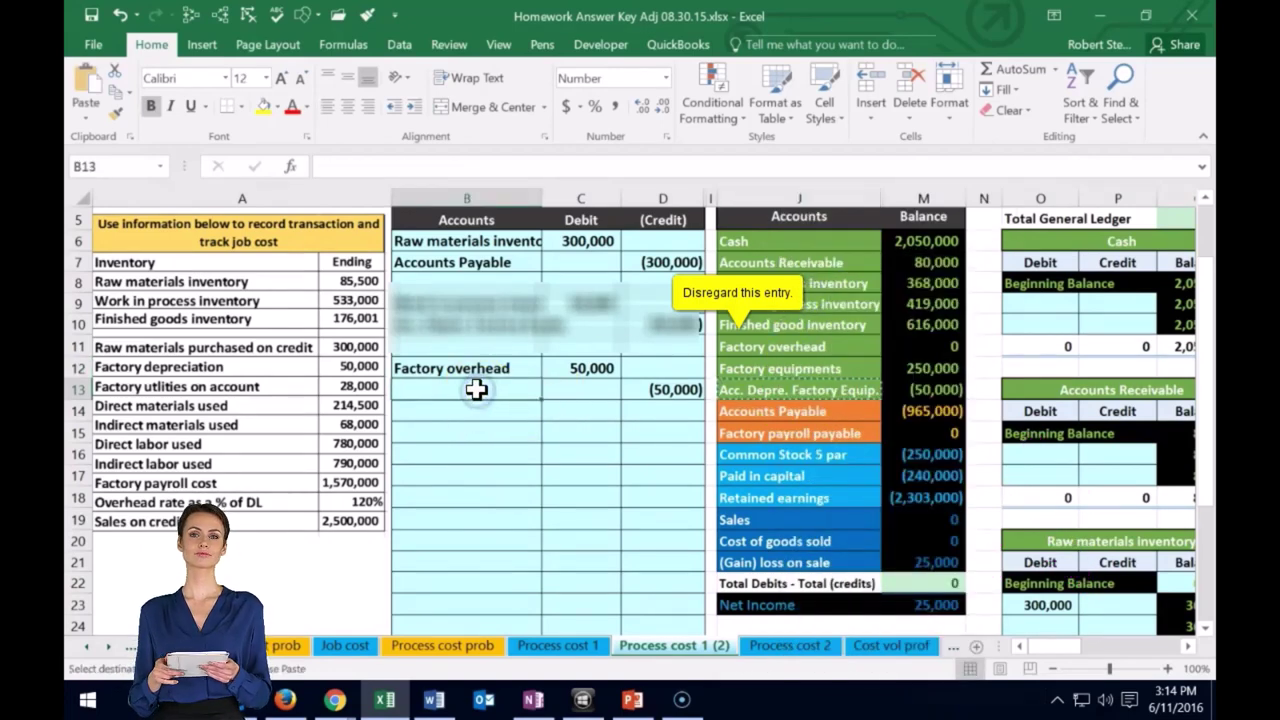
right_click(476, 390)
left_click(556, 358)
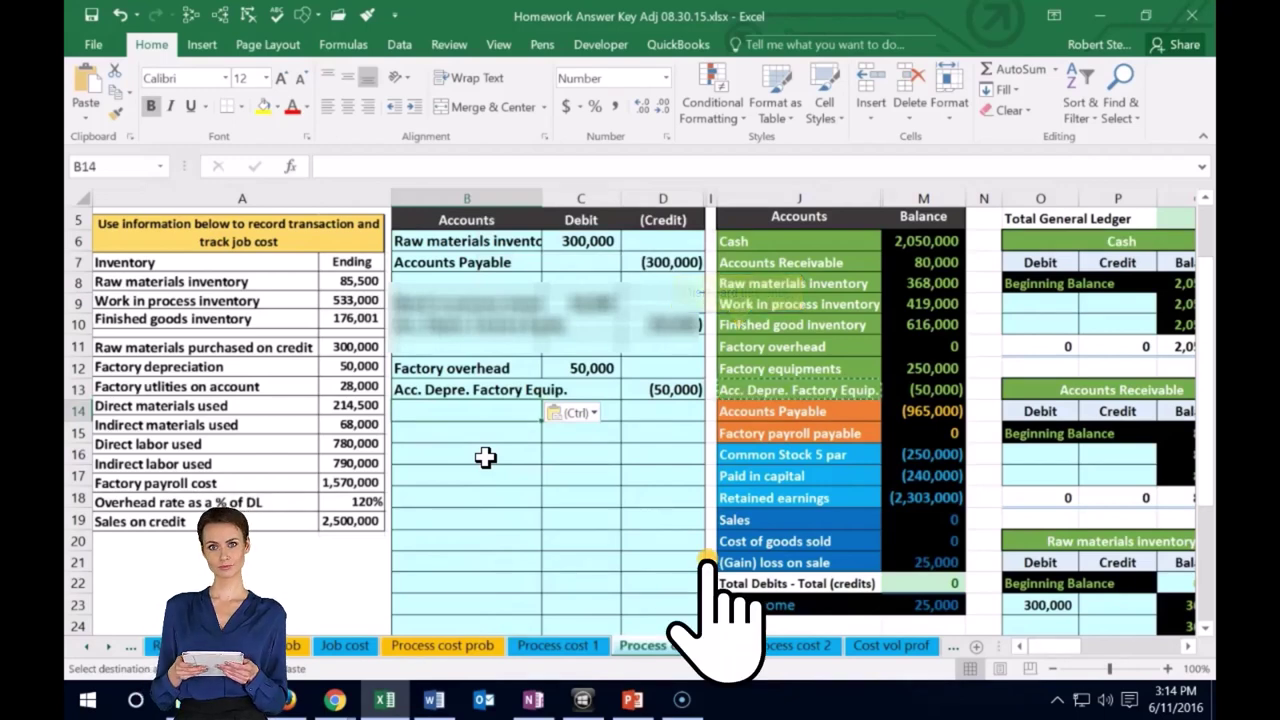
Post the factory depreciation debit to the Factory overhead ledger account by entering =C12 in its Debit cell S27
left_click(742, 346)
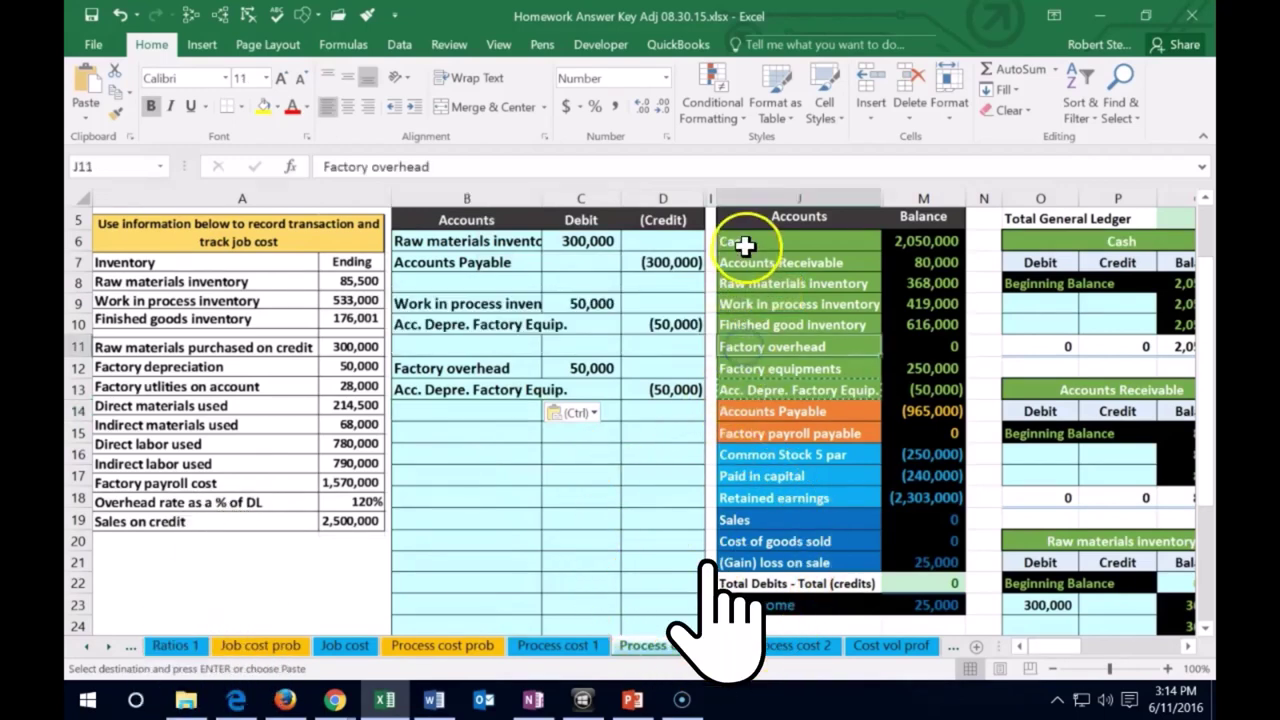
left_click_drag(737, 299, 743, 346)
left_click(745, 346)
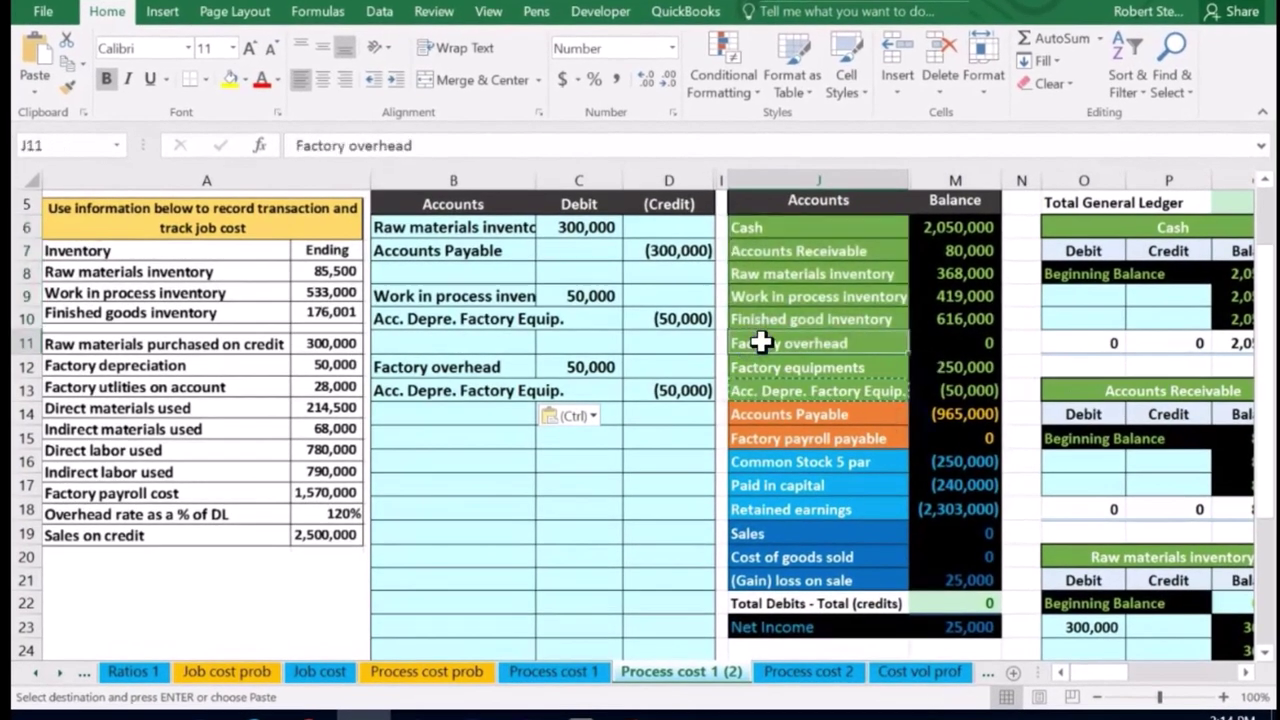
key("Right")
key("Right")
key("Right")
key("Right")
key("Right")
key("Right")
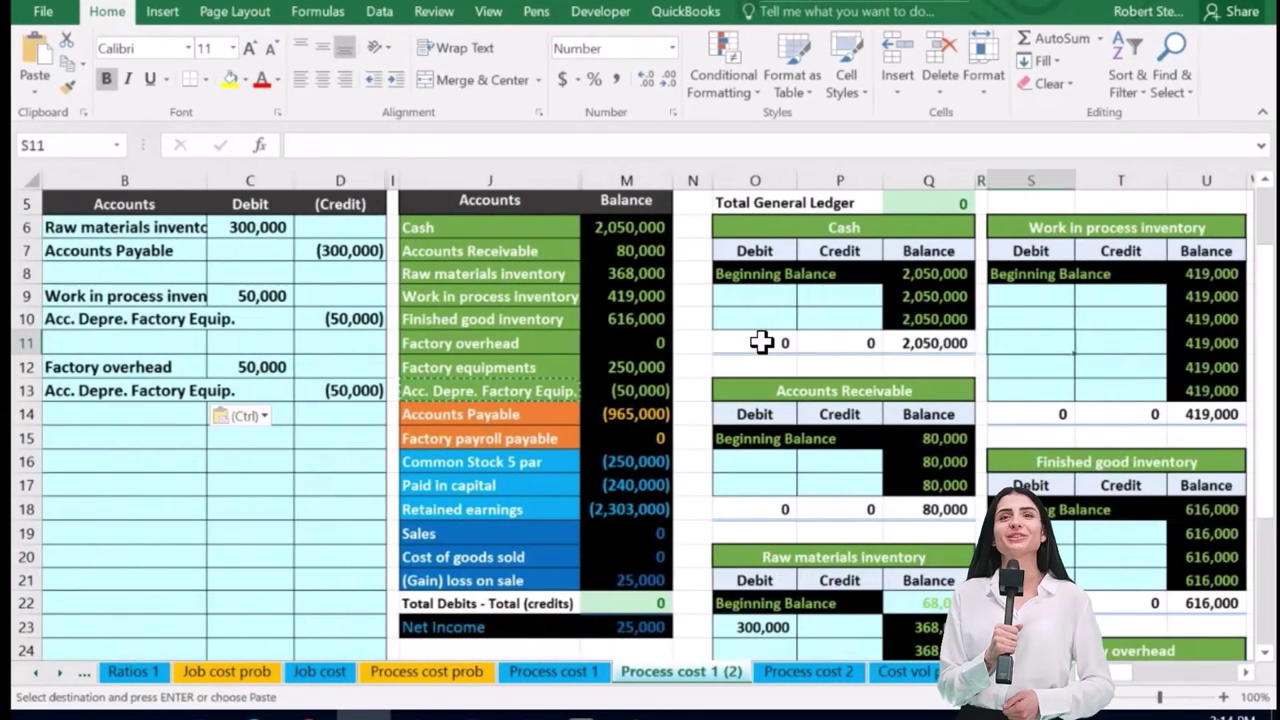
key("Down")
key("Down")
key("Down")
key("Down")
key("Down")
key("Down")
key("Down")
key("Down")
key("Down")
key("Down")
key("Down")
key("Down")
key("Down")
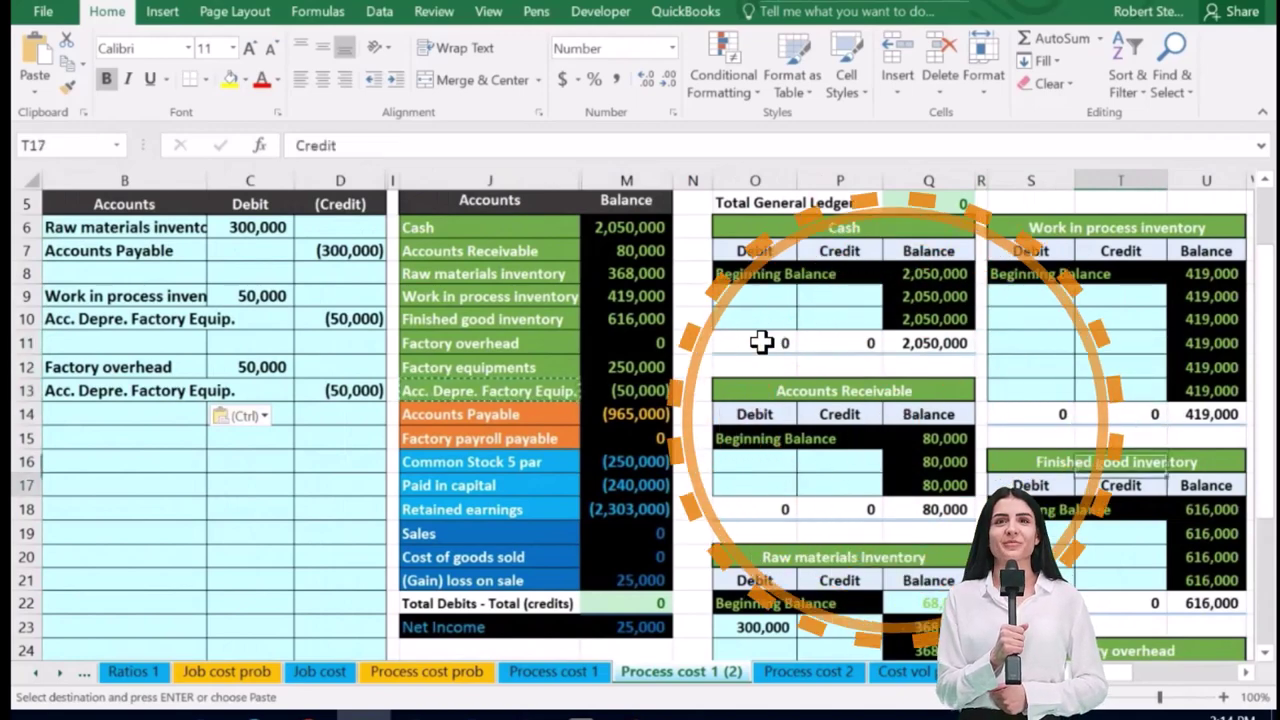
key("Down")
key("Down")
key("Down")
key("Down")
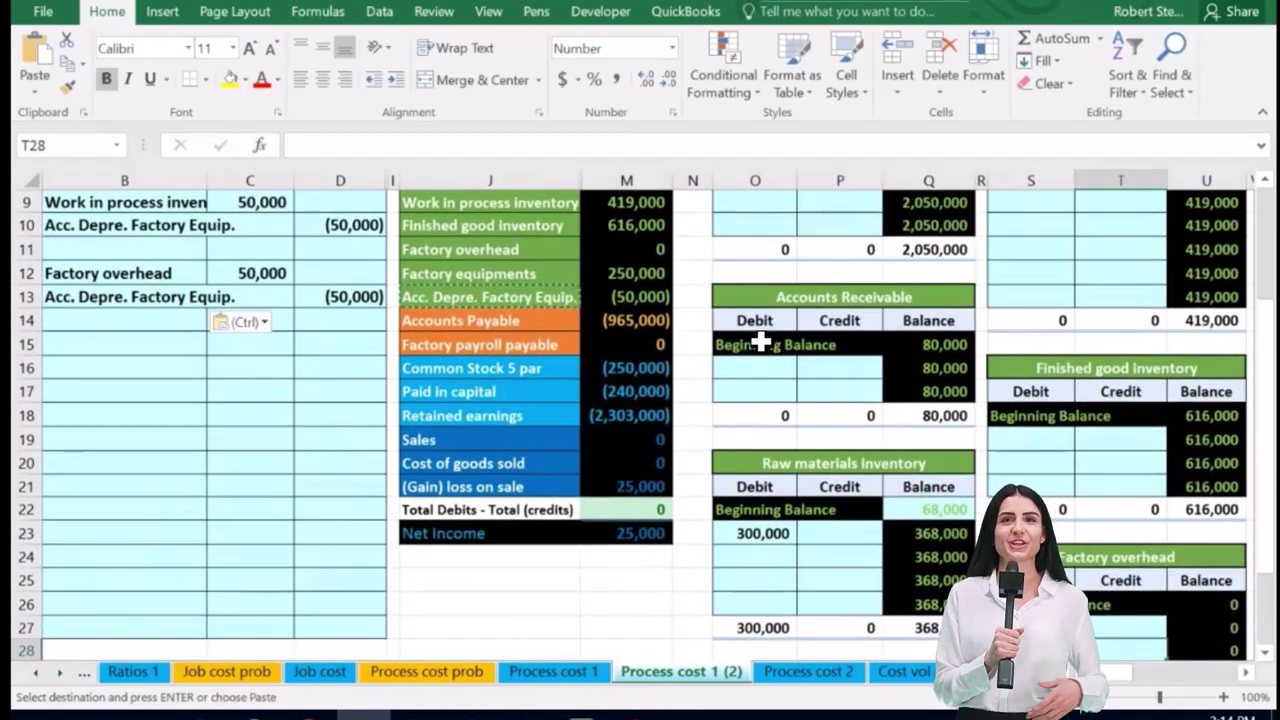
scroll(768, 340, "down", 2)
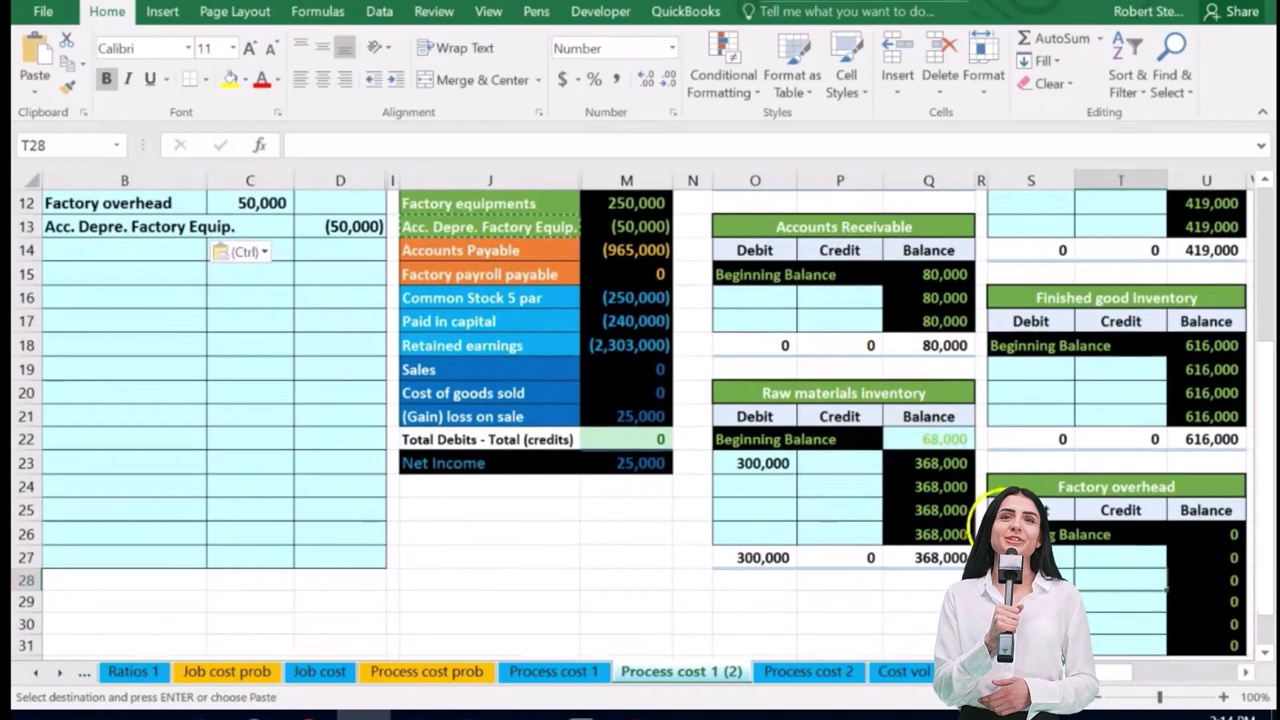
left_click(1030, 557)
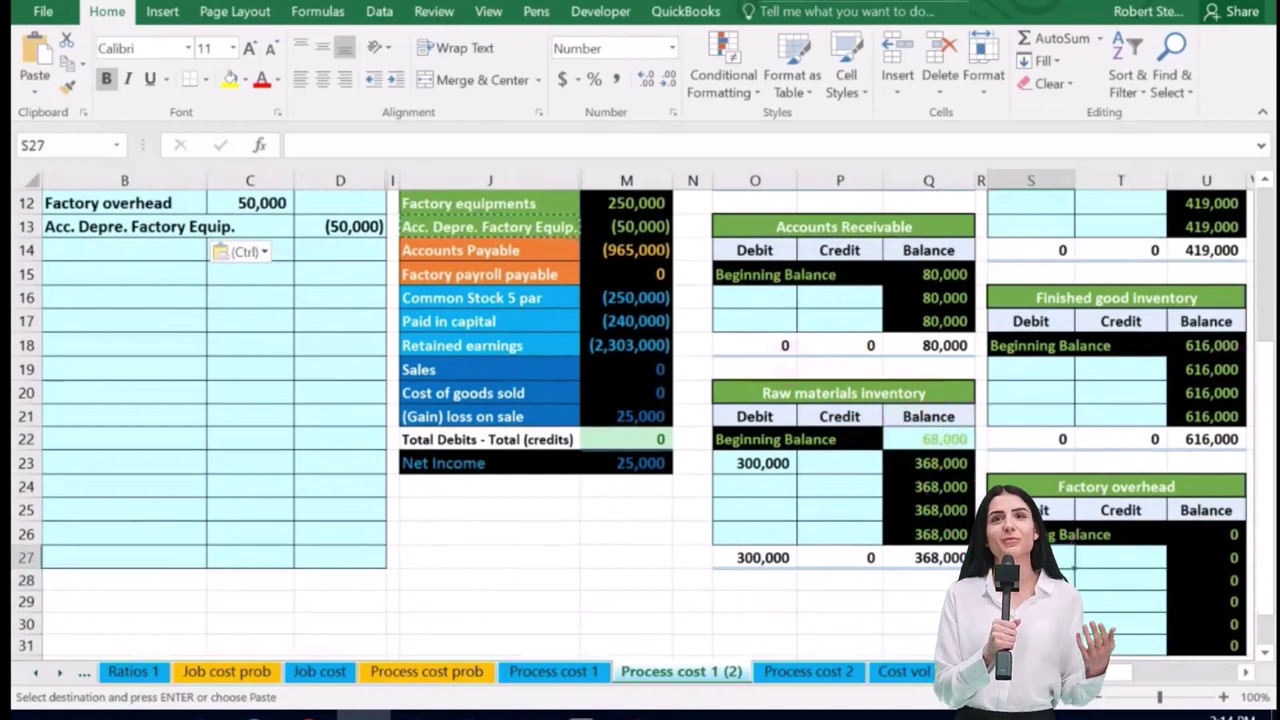
type("=")
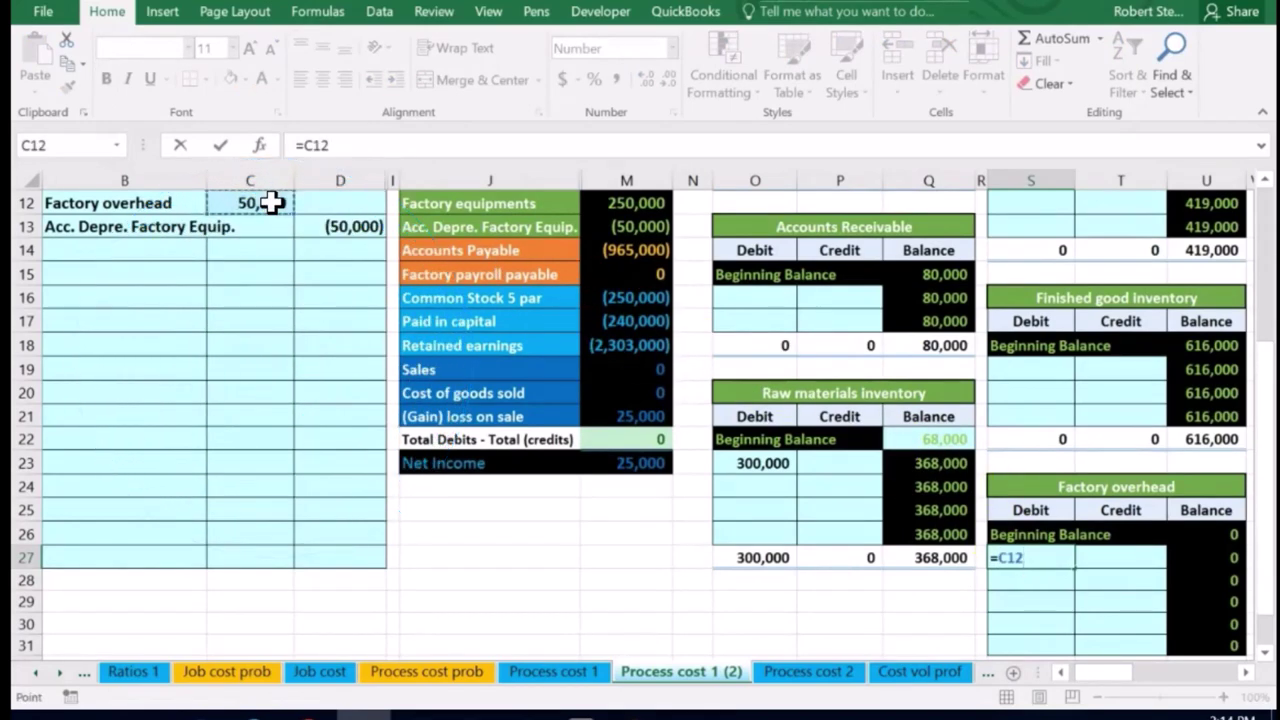
key("Return")
Post the factory depreciation credit to the Acc. Depre. Factory Equip. ledger account by entering =D13 in its Credit cell X16
left_click(204, 230)
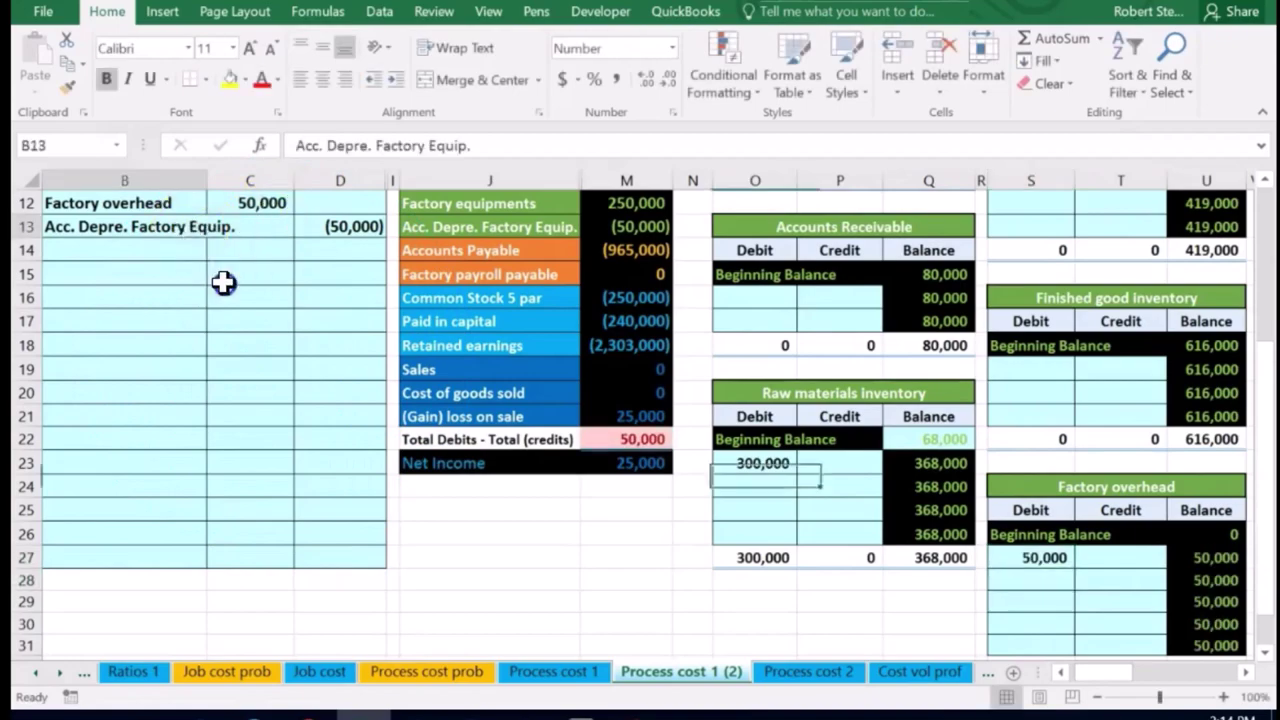
scroll(277, 330, "up", 1)
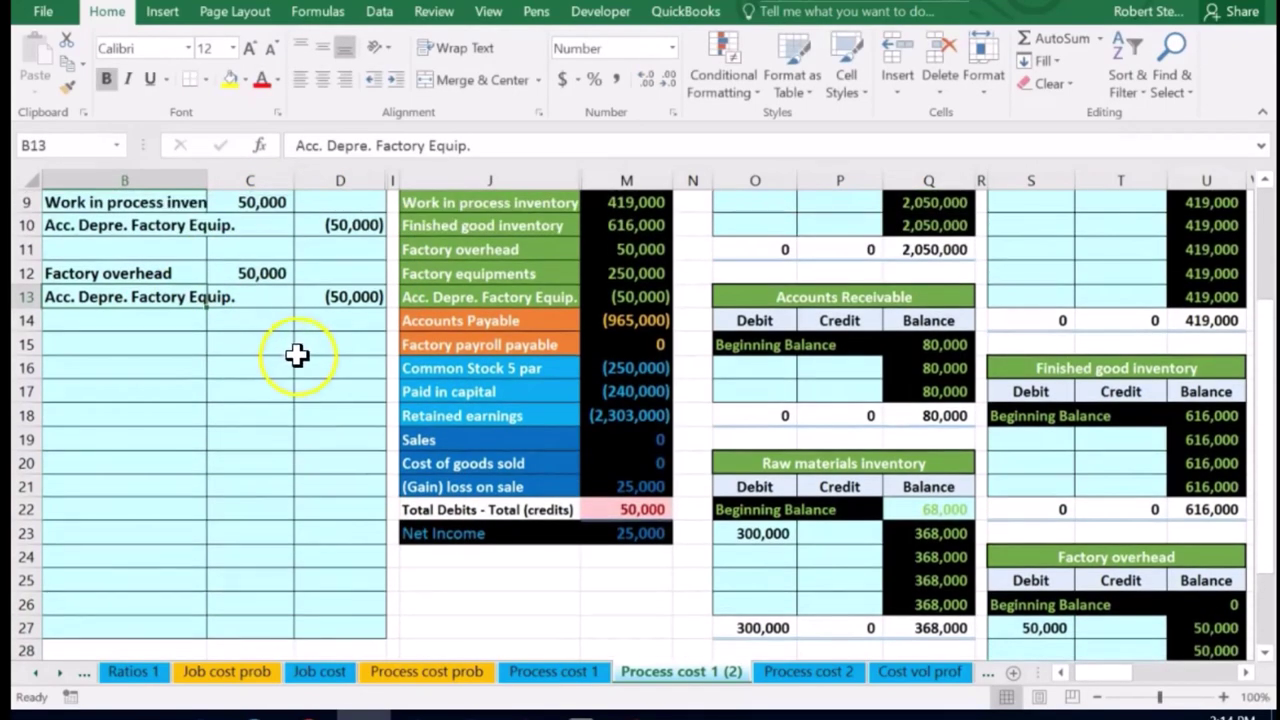
scroll(300, 370, "up", 1)
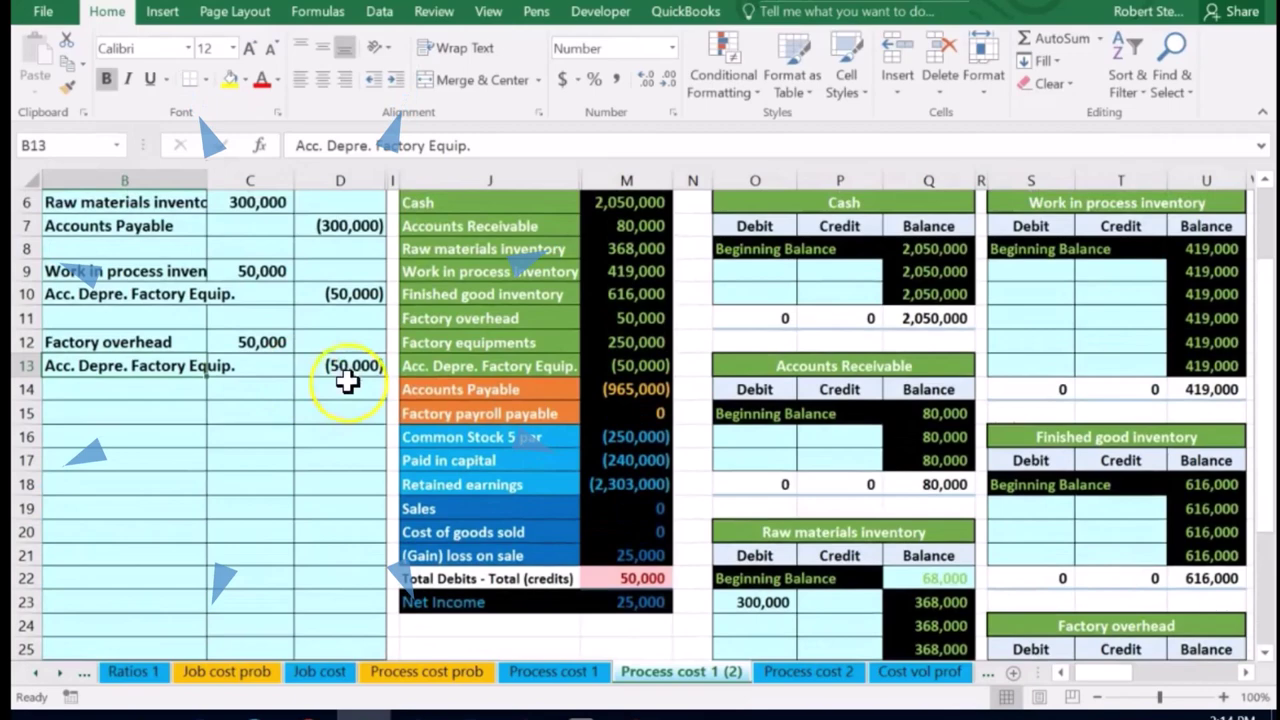
left_click(444, 366)
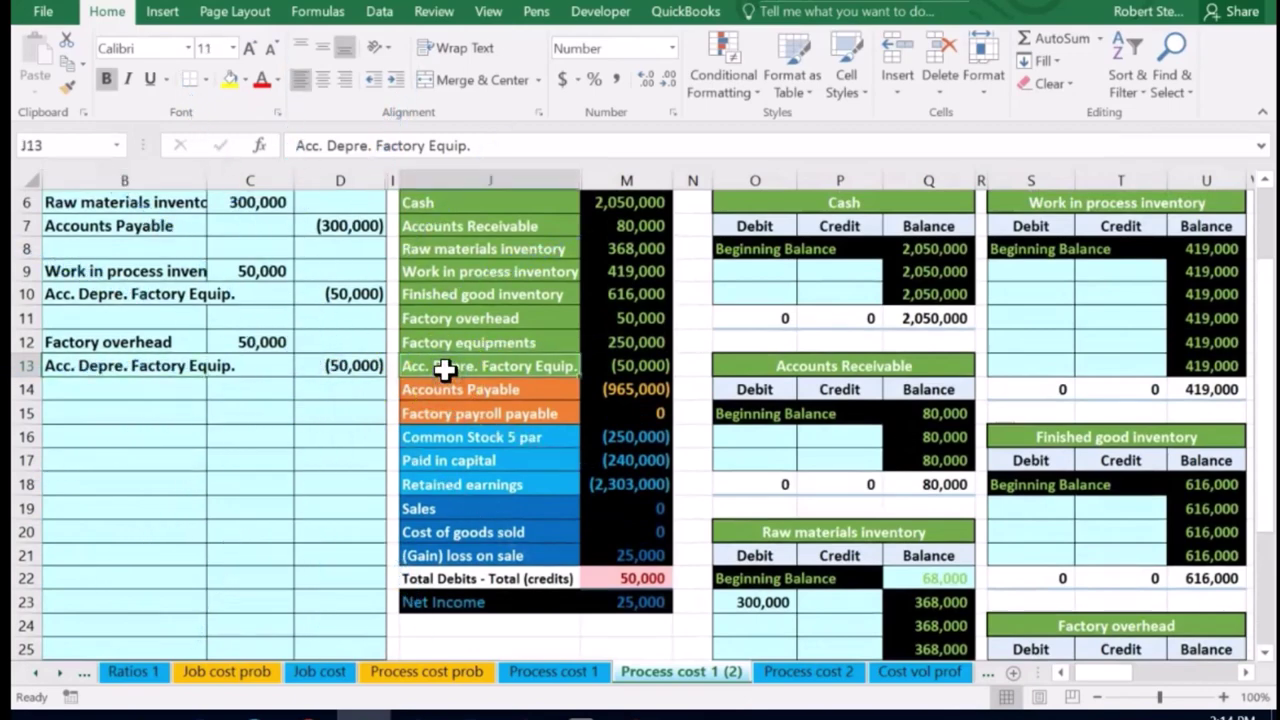
key("Right")
key("Right")
key("Right")
key("Right")
key("Right")
key("Right")
key("Right")
key("Right")
key("Right")
key("Right")
key("Right")
key("Right")
key("Right")
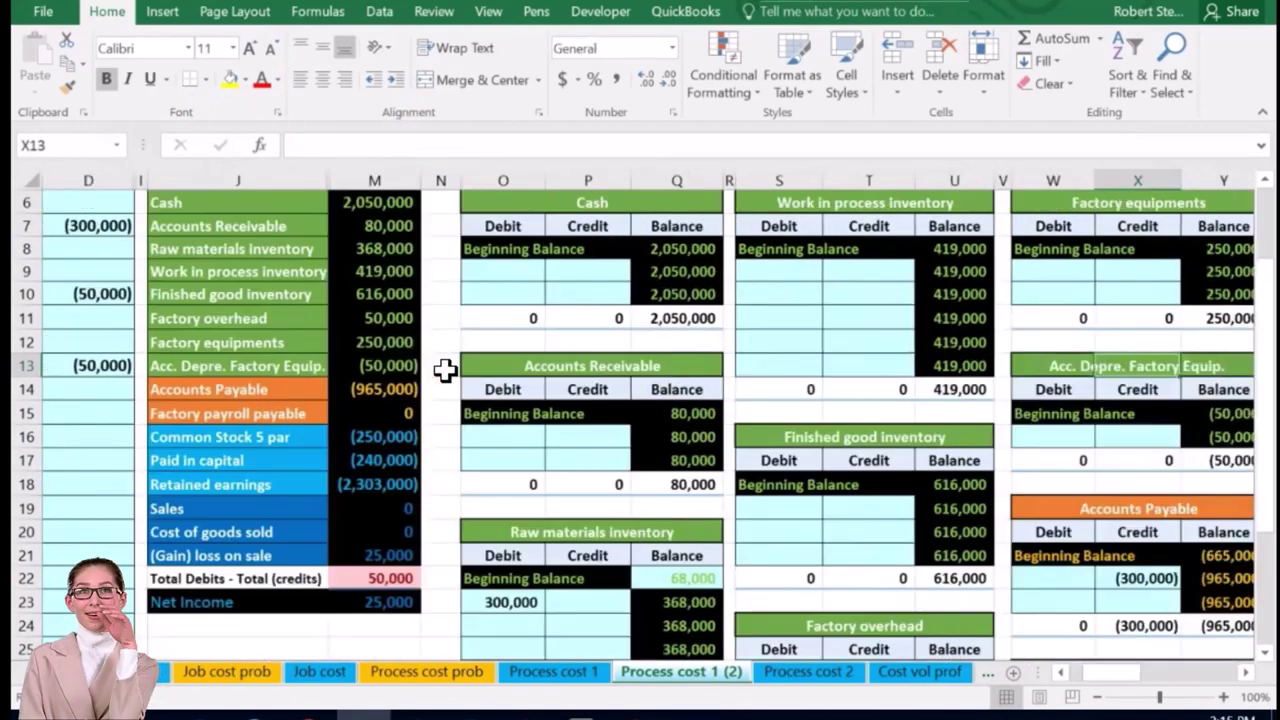
key("Left")
key("Down")
key("Down")
key("Down")
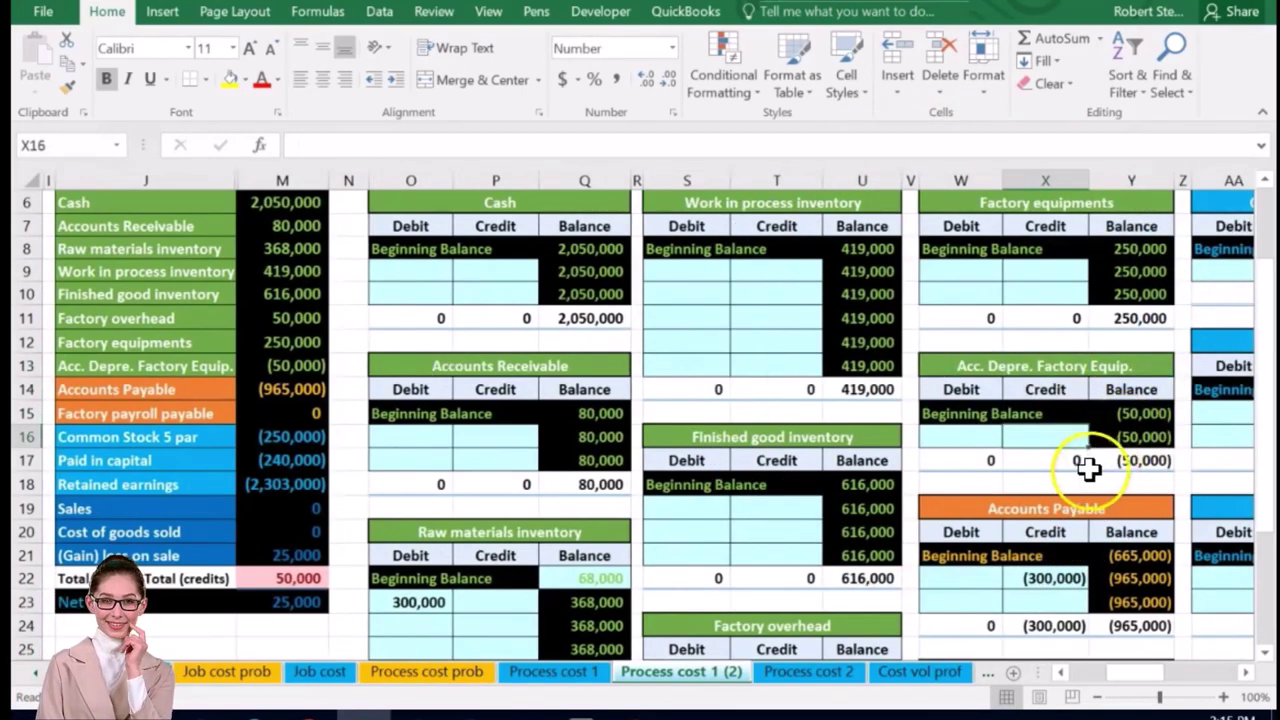
scroll(1062, 470, "down", 1)
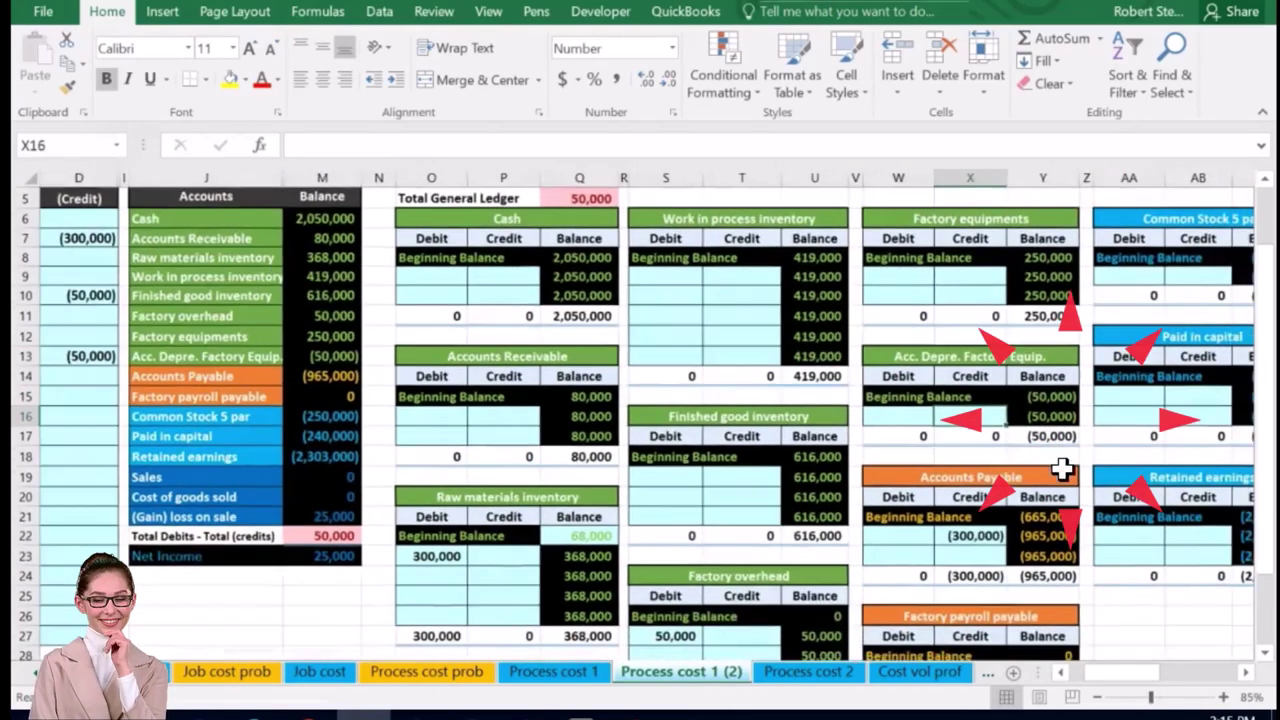
scroll(1062, 470, "down", 1)
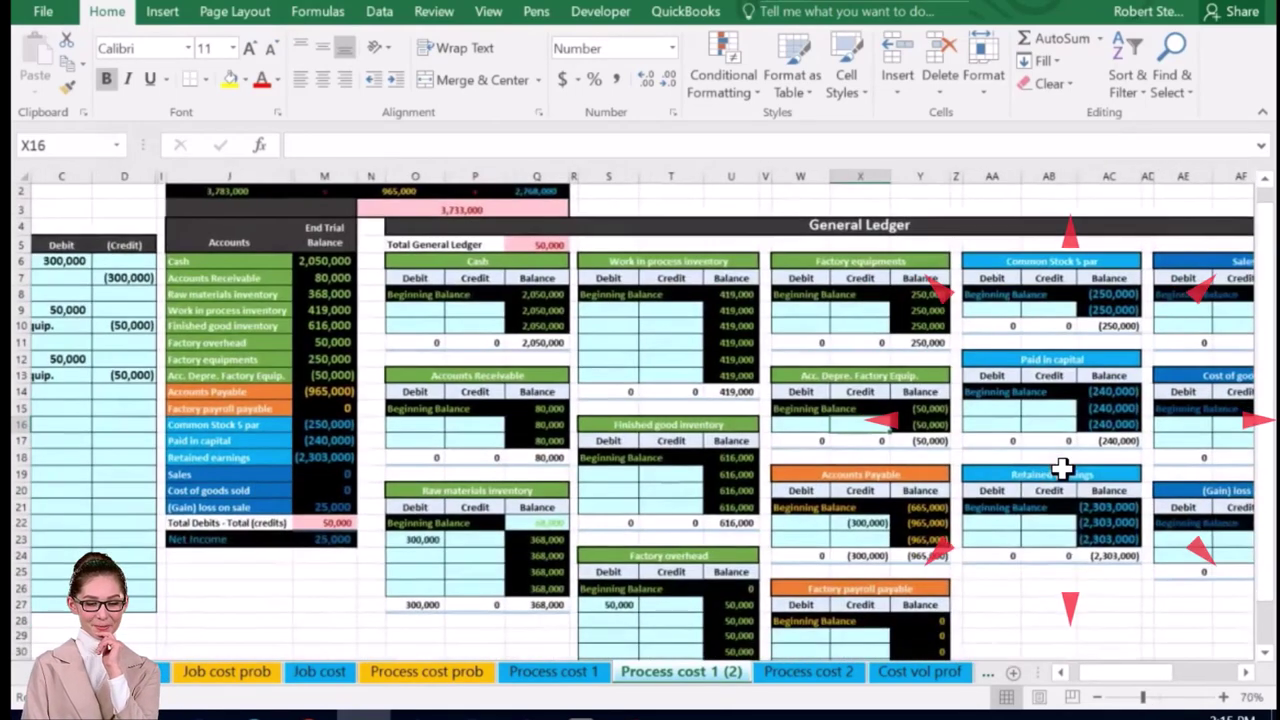
left_click(1062, 673)
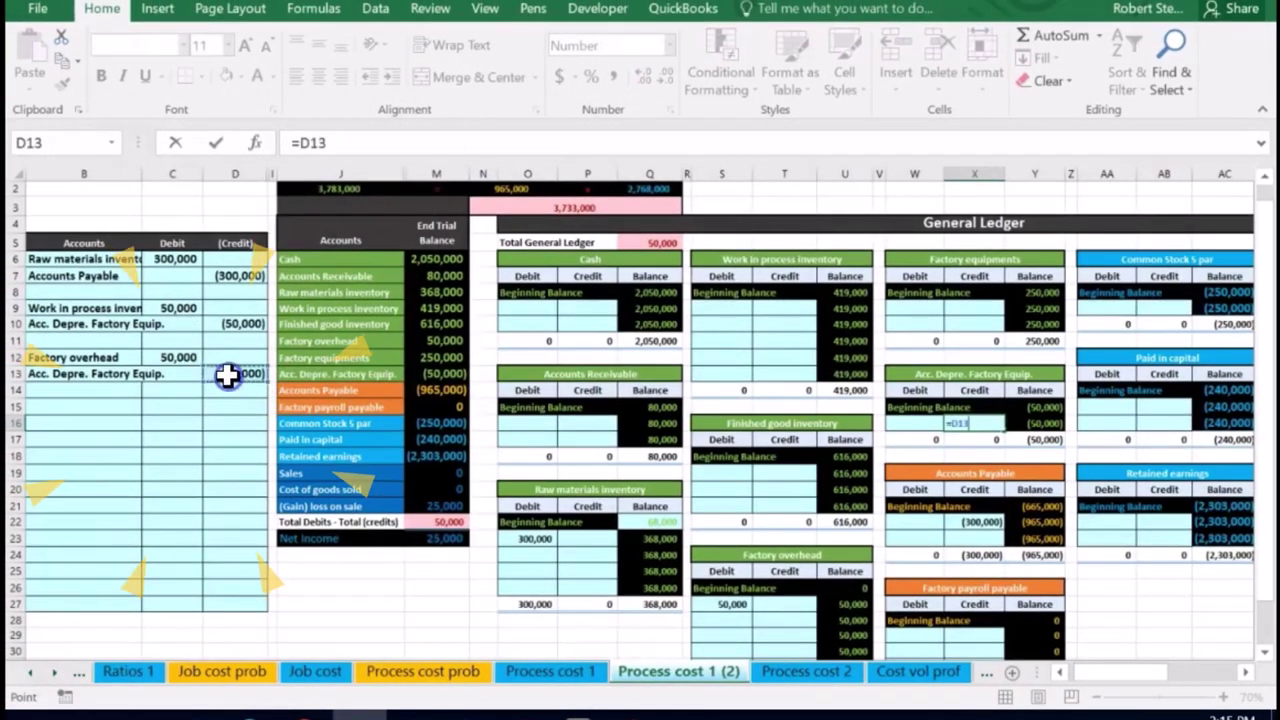
left_click(796, 405)
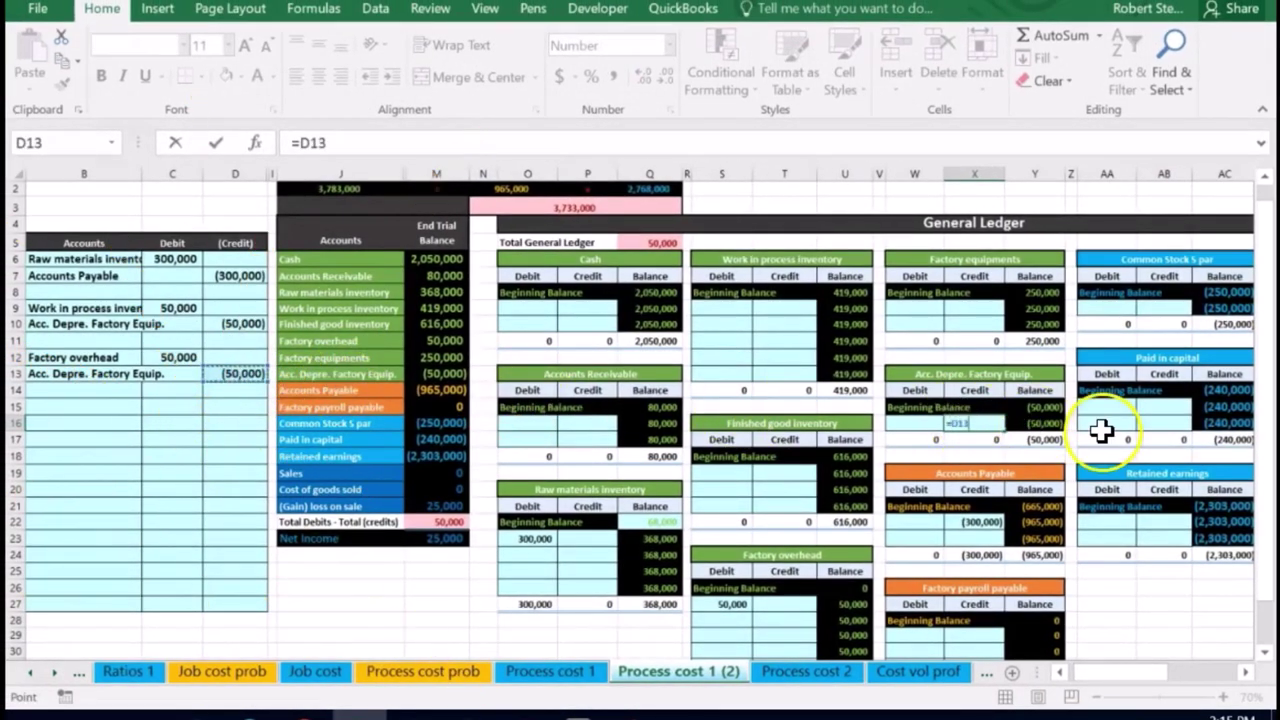
key("Return")
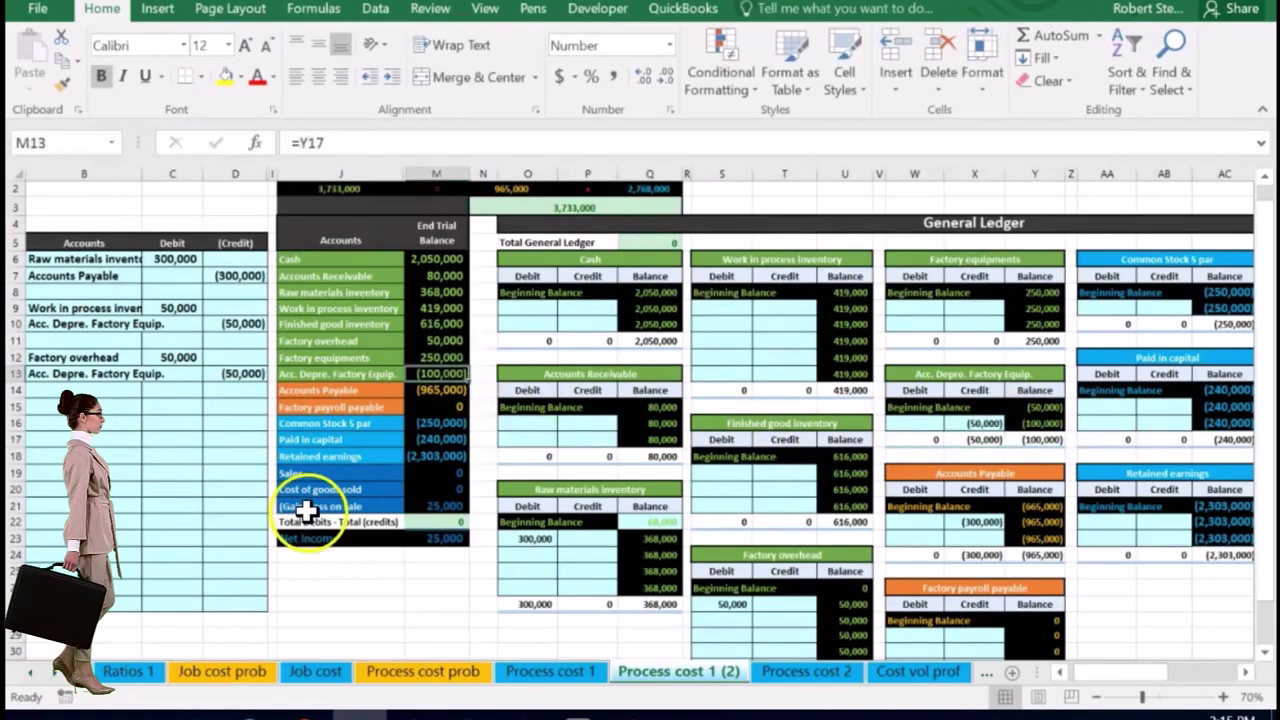
Examine the End Trial Balance cells of Acc. Depre. Factory Equip. (M13) and Factory overhead (M11) beside the depreciation journal entry
scroll(305, 510, "up", 3)
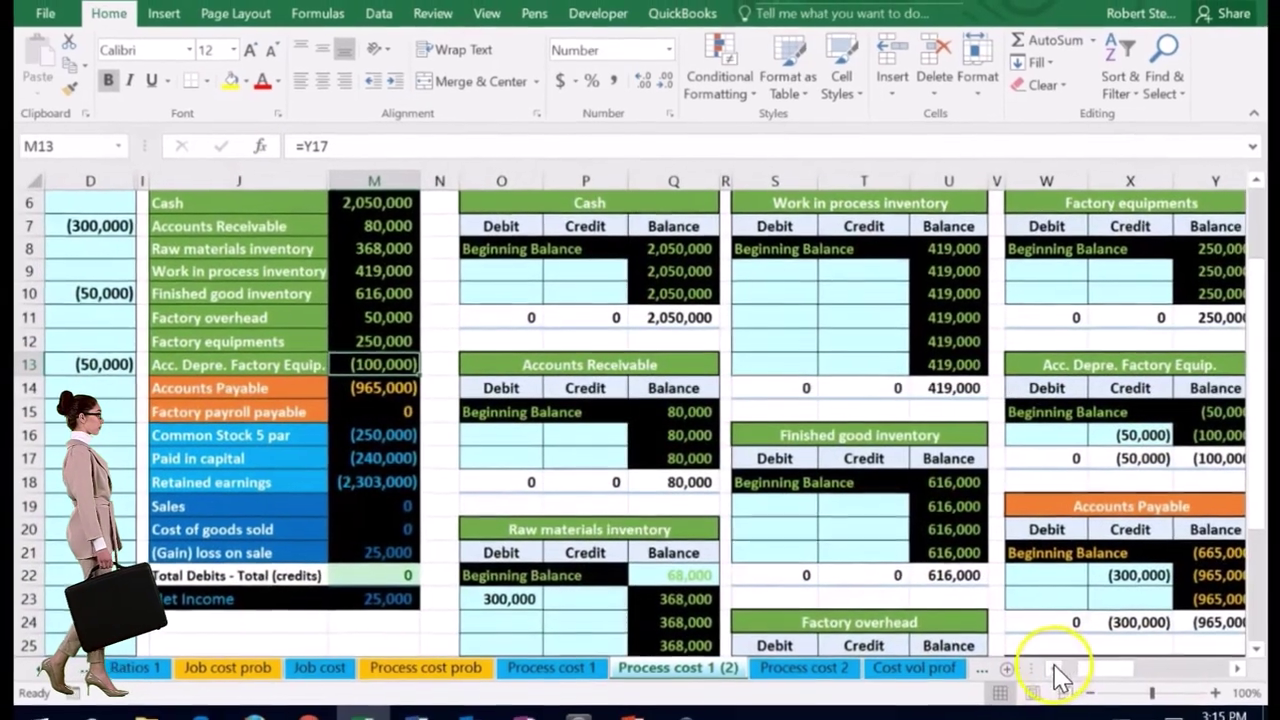
left_click(1058, 672)
left_click(1058, 672)
left_click(1058, 672)
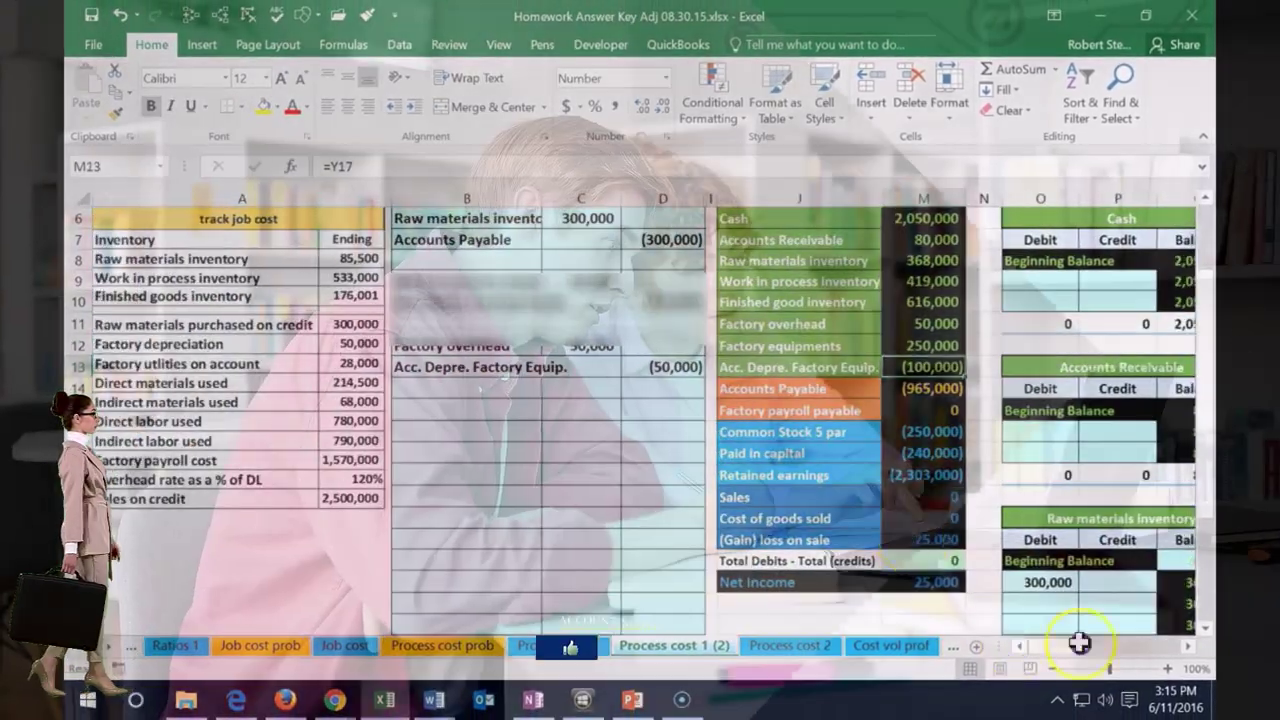
scroll(908, 531, "up", 1)
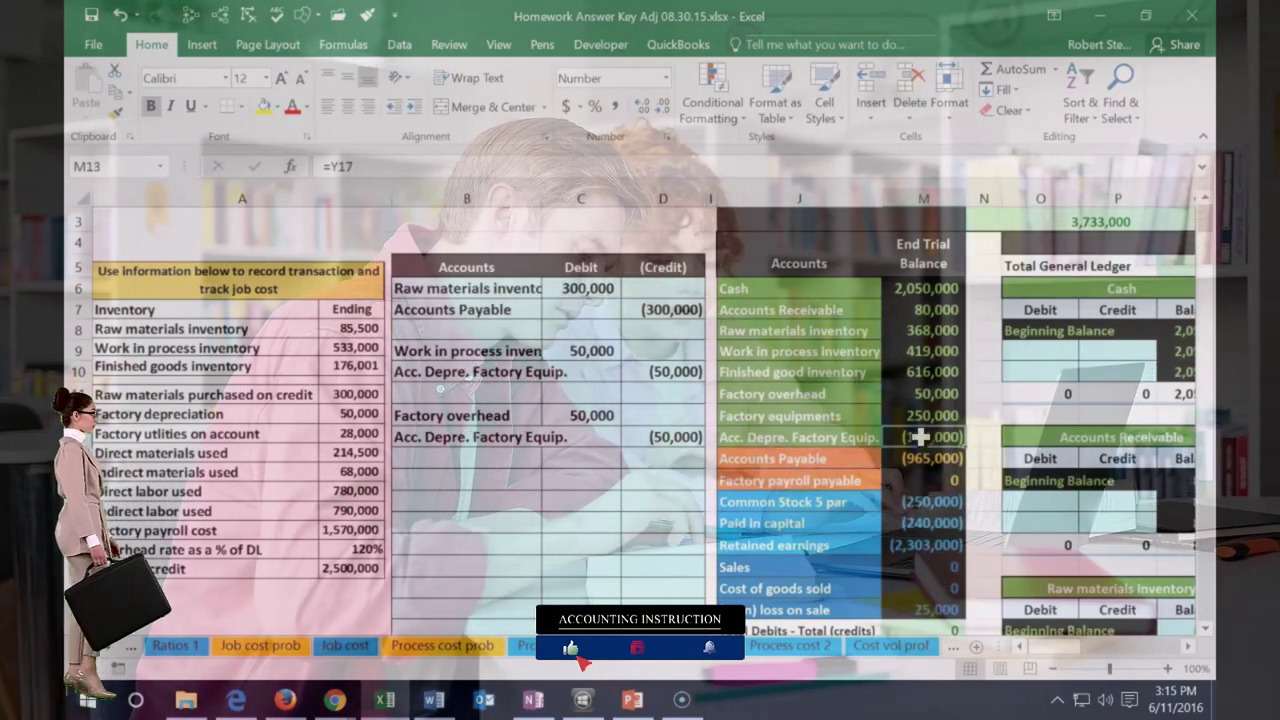
key("ctrl+z")
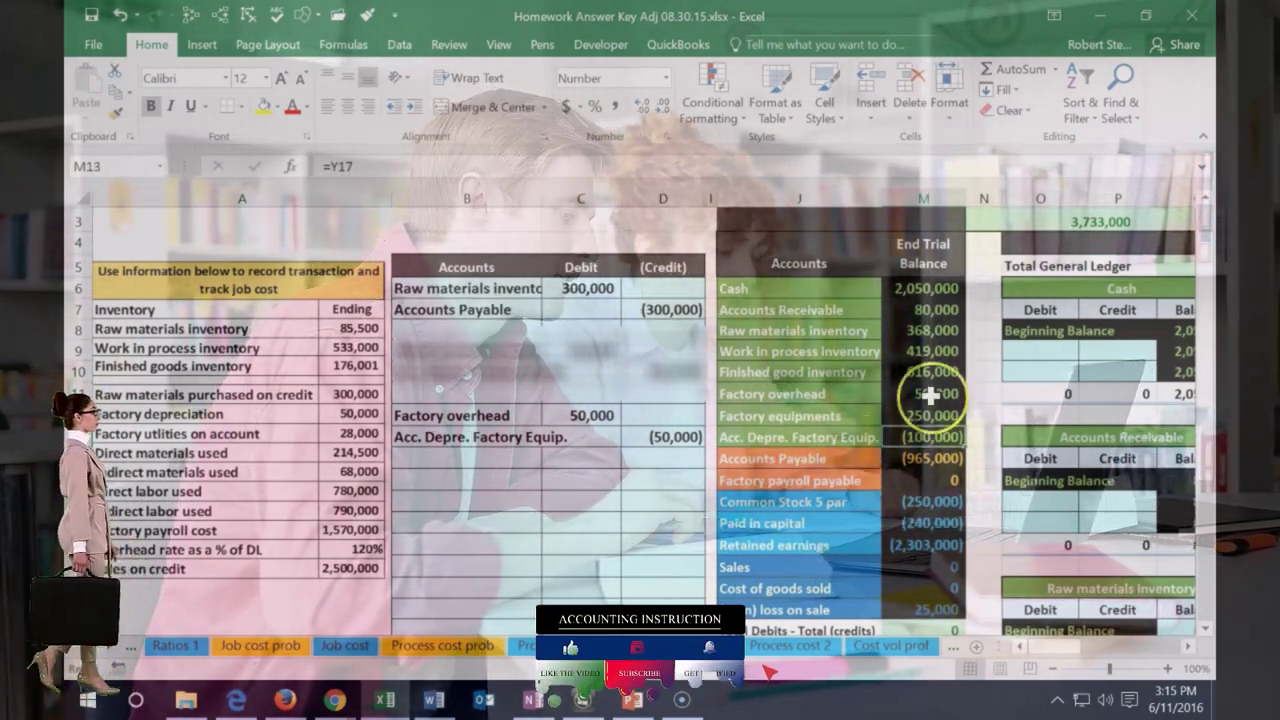
key("Up")
key("Up")
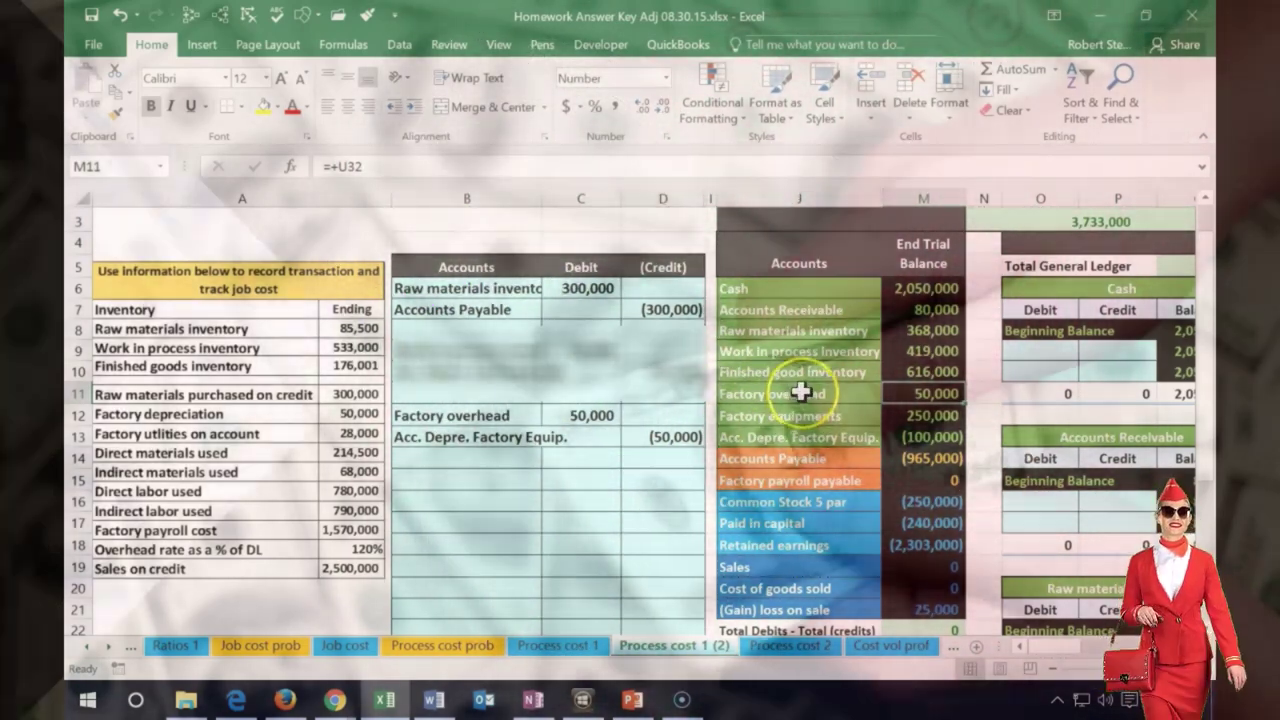
Copy the Factory overhead account name from the trial balance into B15 as the debit account of the factory utilities entry
left_click(800, 392)
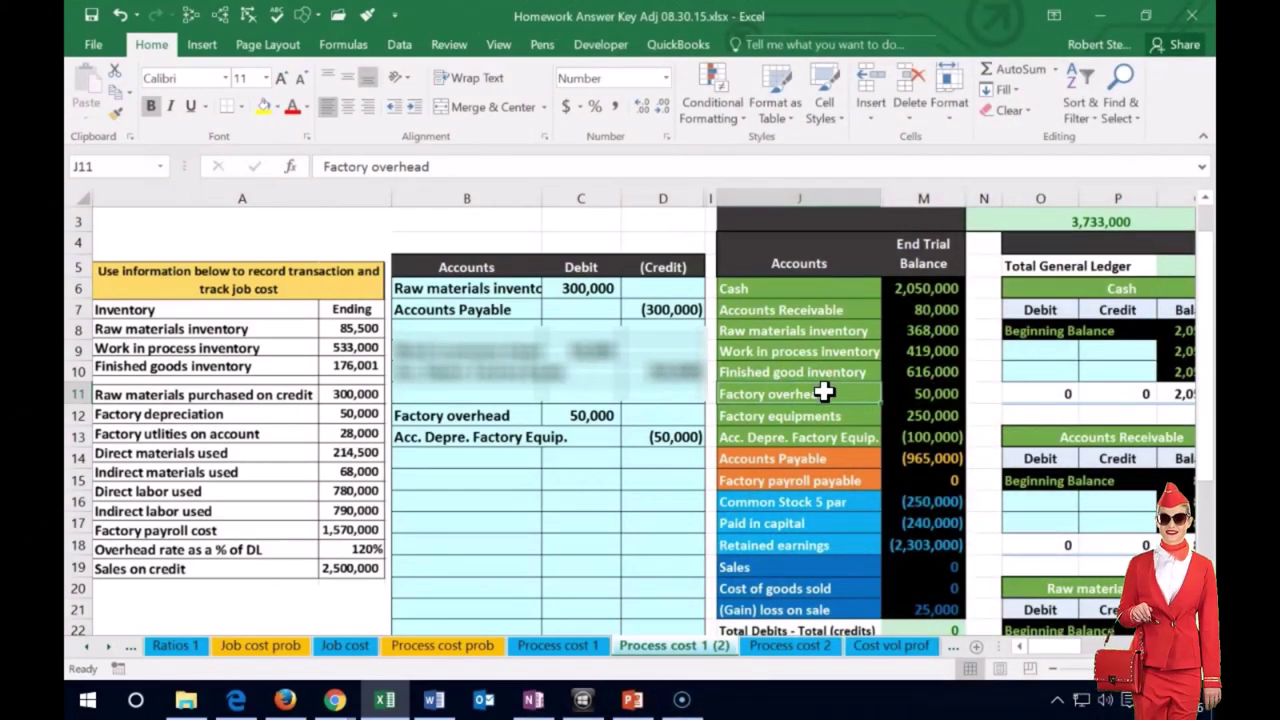
right_click(823, 394)
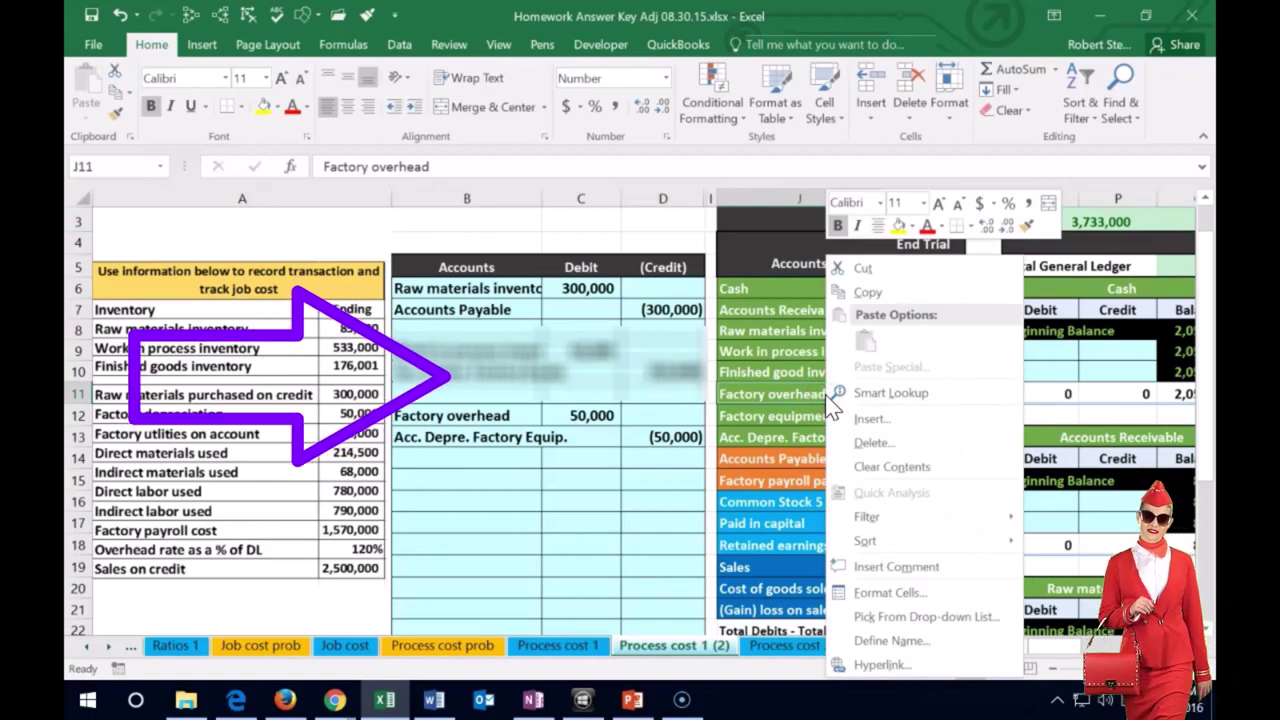
left_click(862, 422)
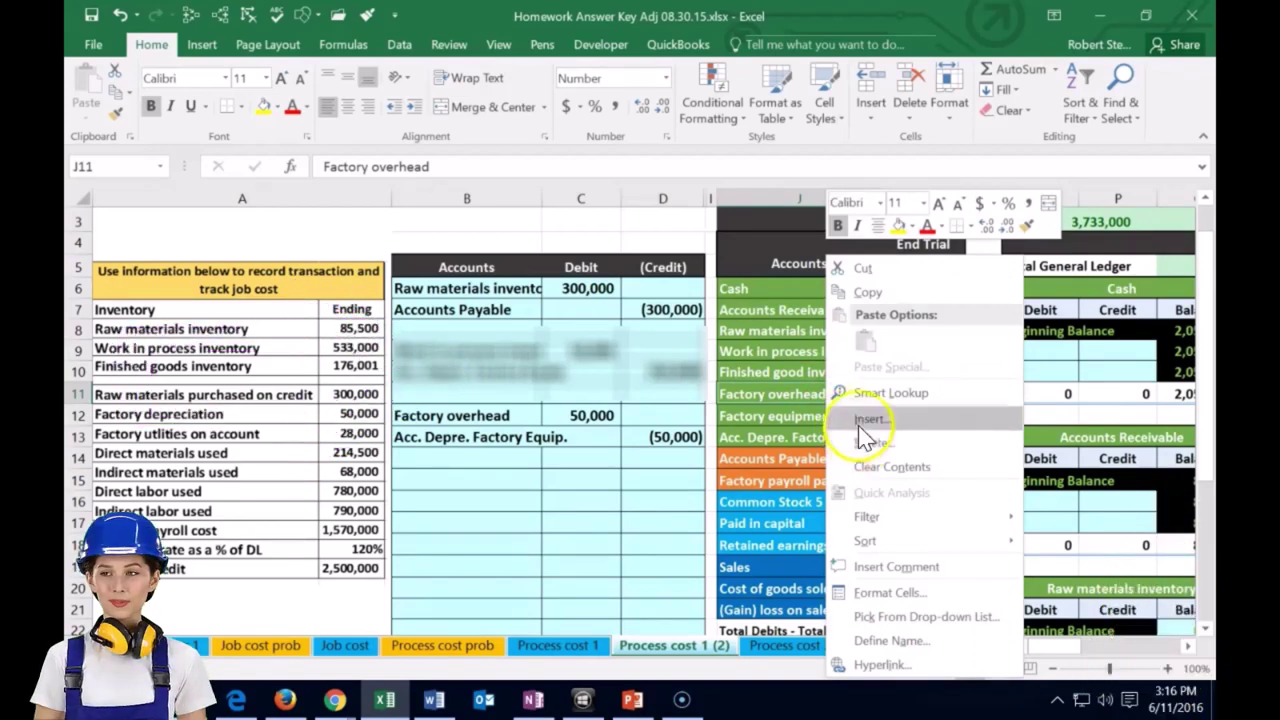
left_click(857, 292)
left_click(529, 486)
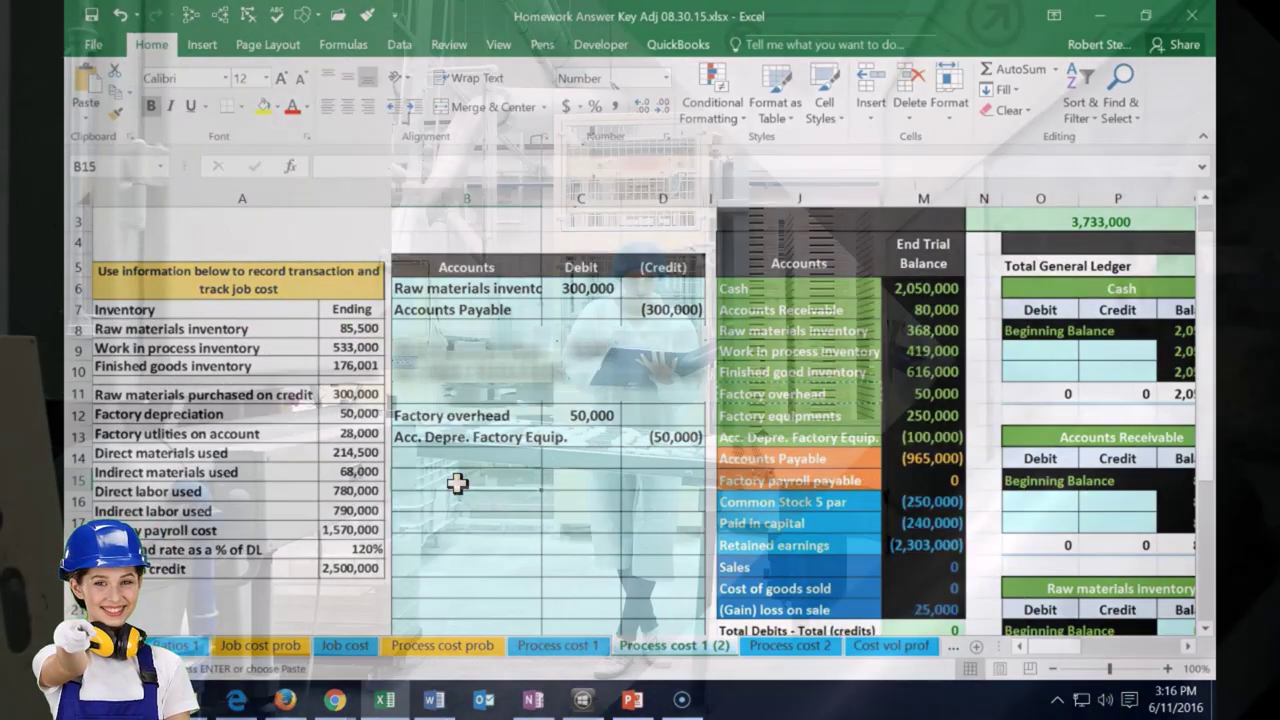
right_click(457, 483)
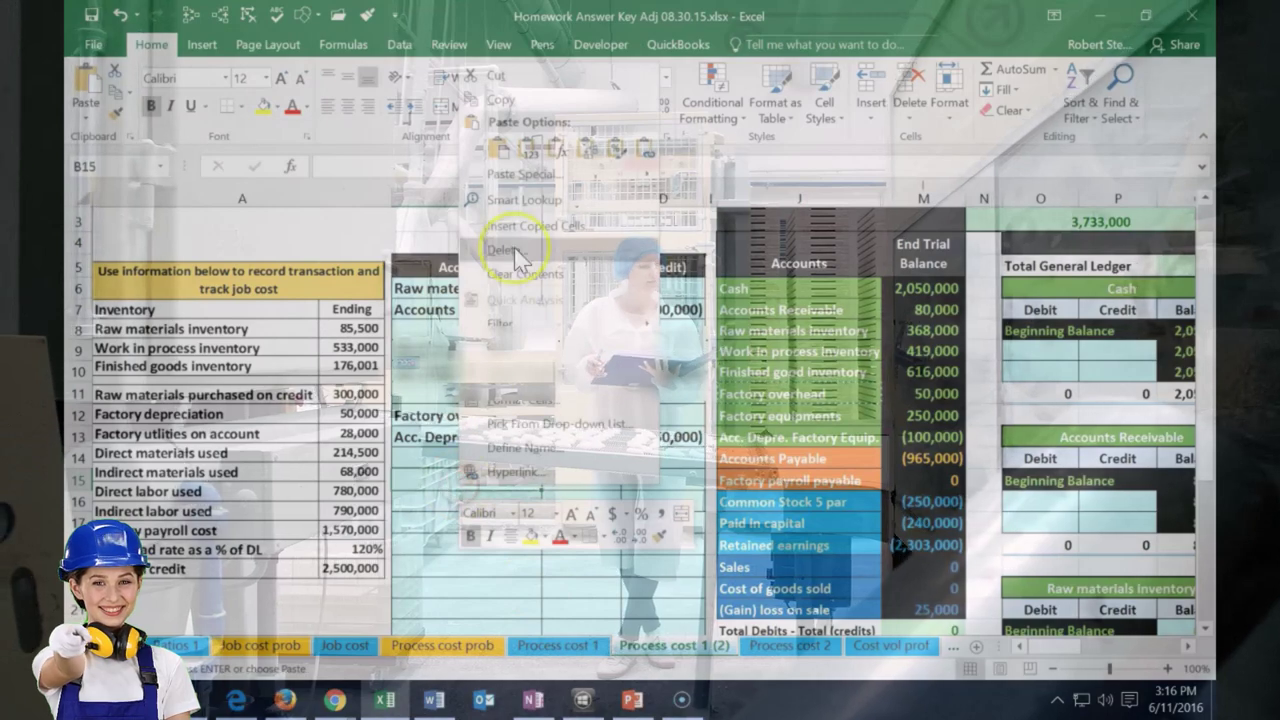
left_click(497, 148)
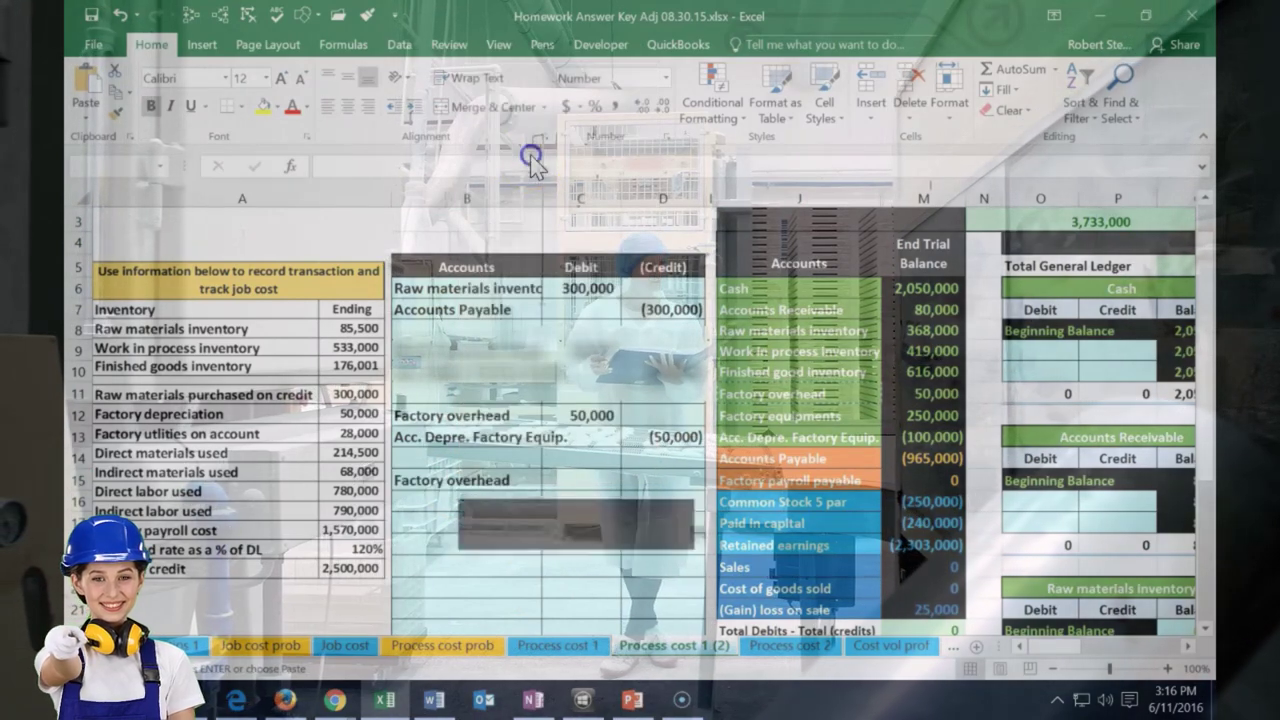
Enter the factory utilities amounts in the journal: a 28,000 debit in C15 and the offsetting credit -C15 in D16
left_click(600, 474)
type("28,00")
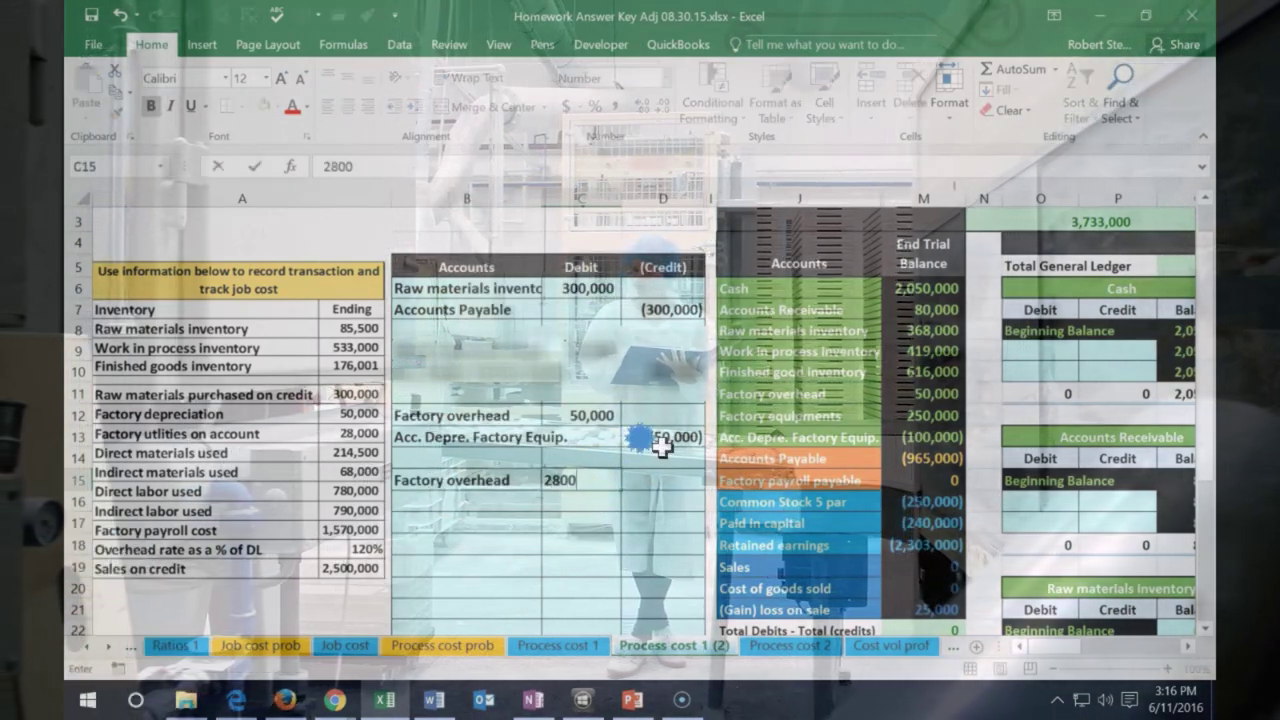
type("0")
key("Return")
key("Right")
type("-")
key("Left")
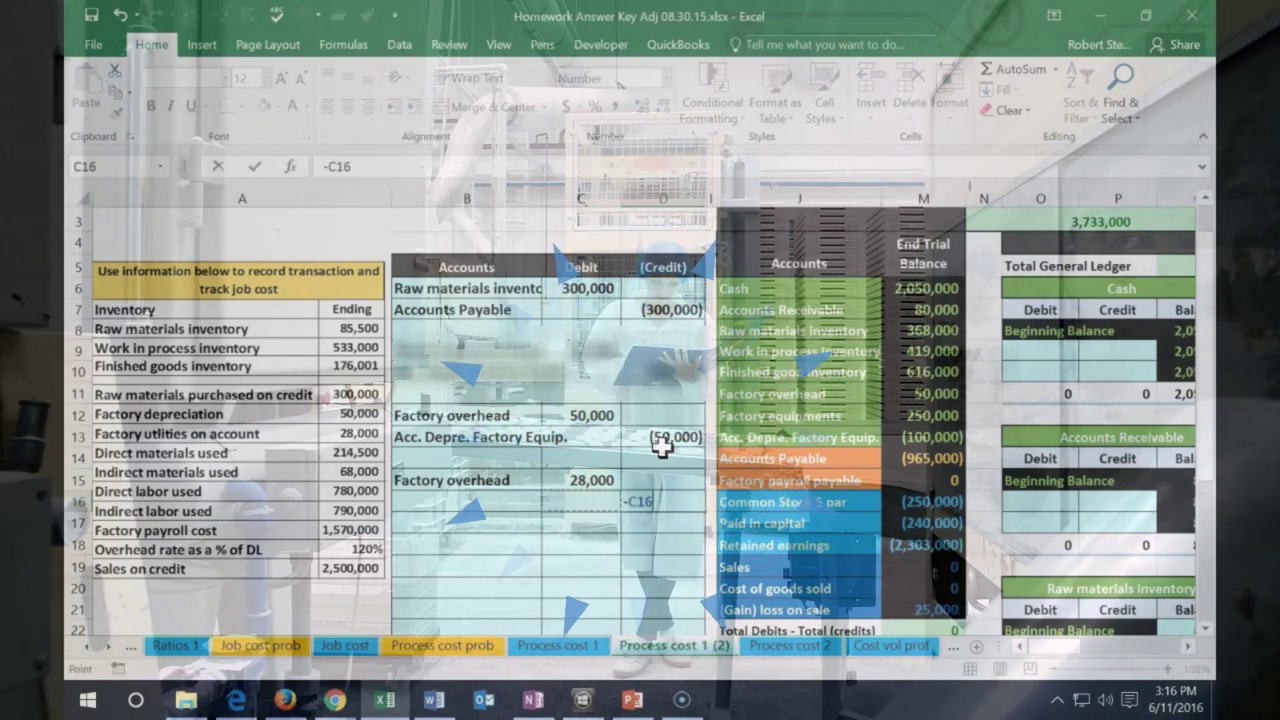
key("Up")
key("Return")
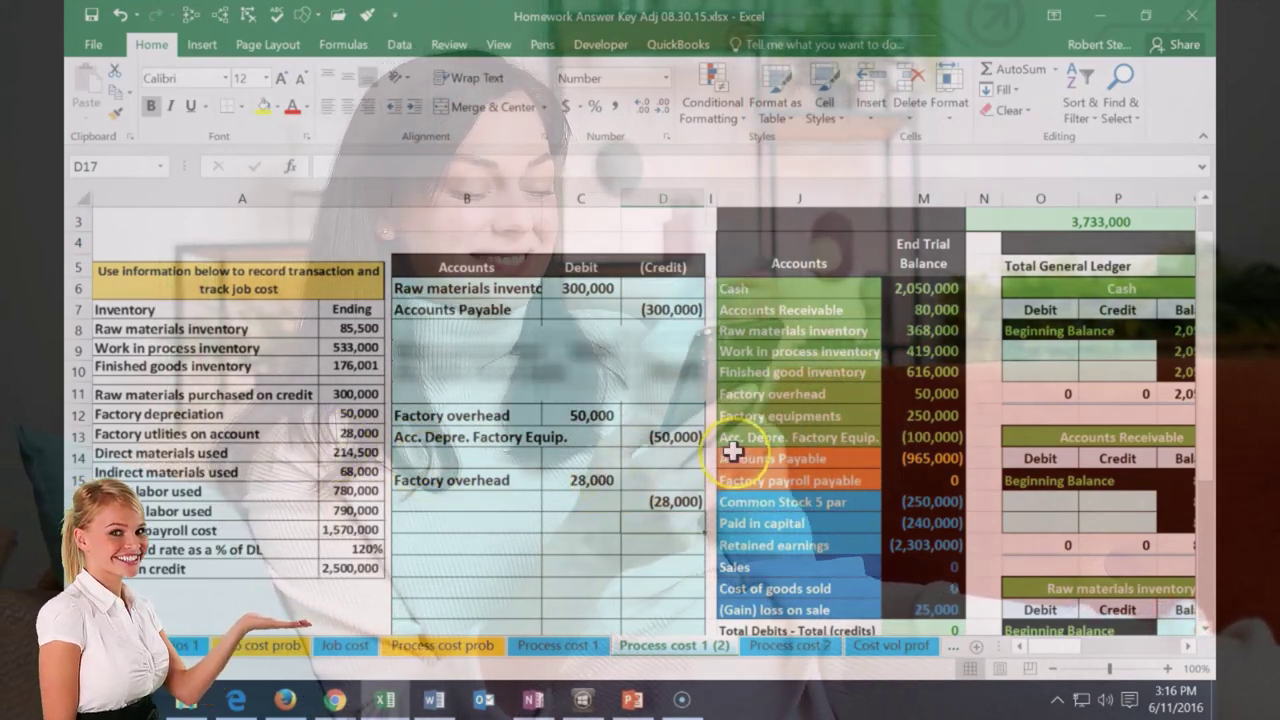
Copy the Accounts Payable account name from the trial balance into B16 as the entry's credit account
left_click(766, 455)
right_click(766, 455)
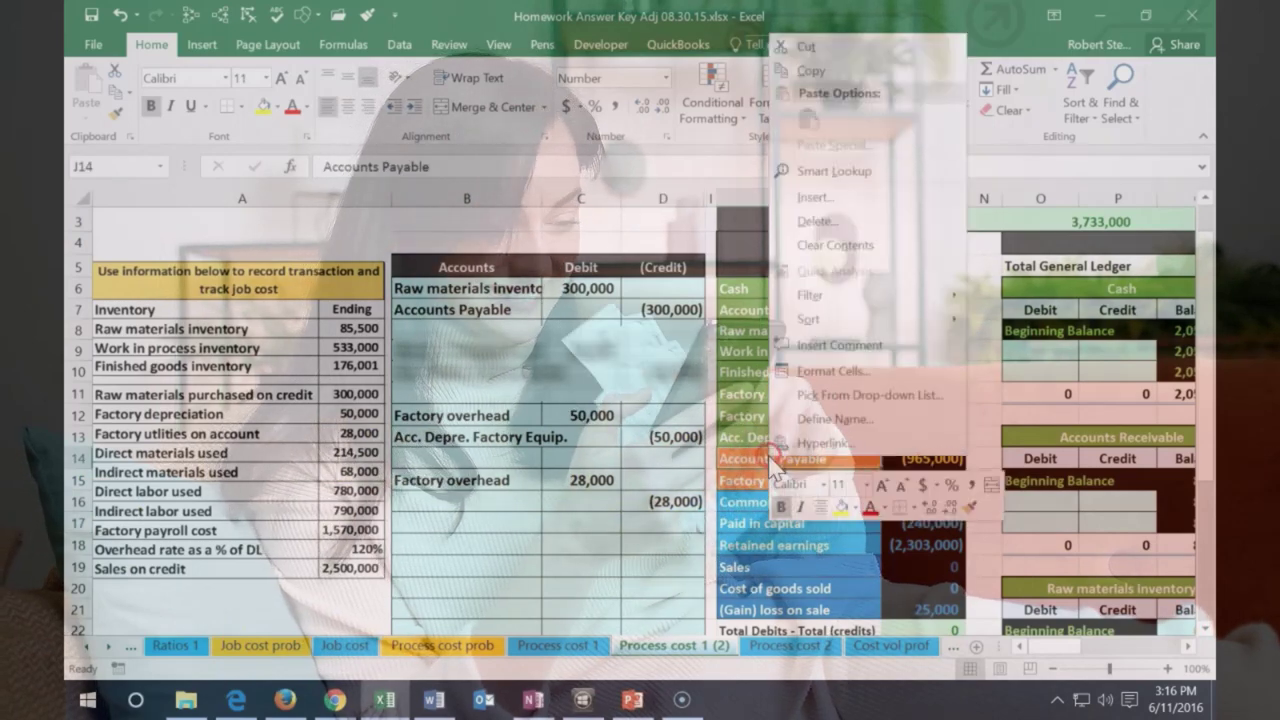
left_click(812, 62)
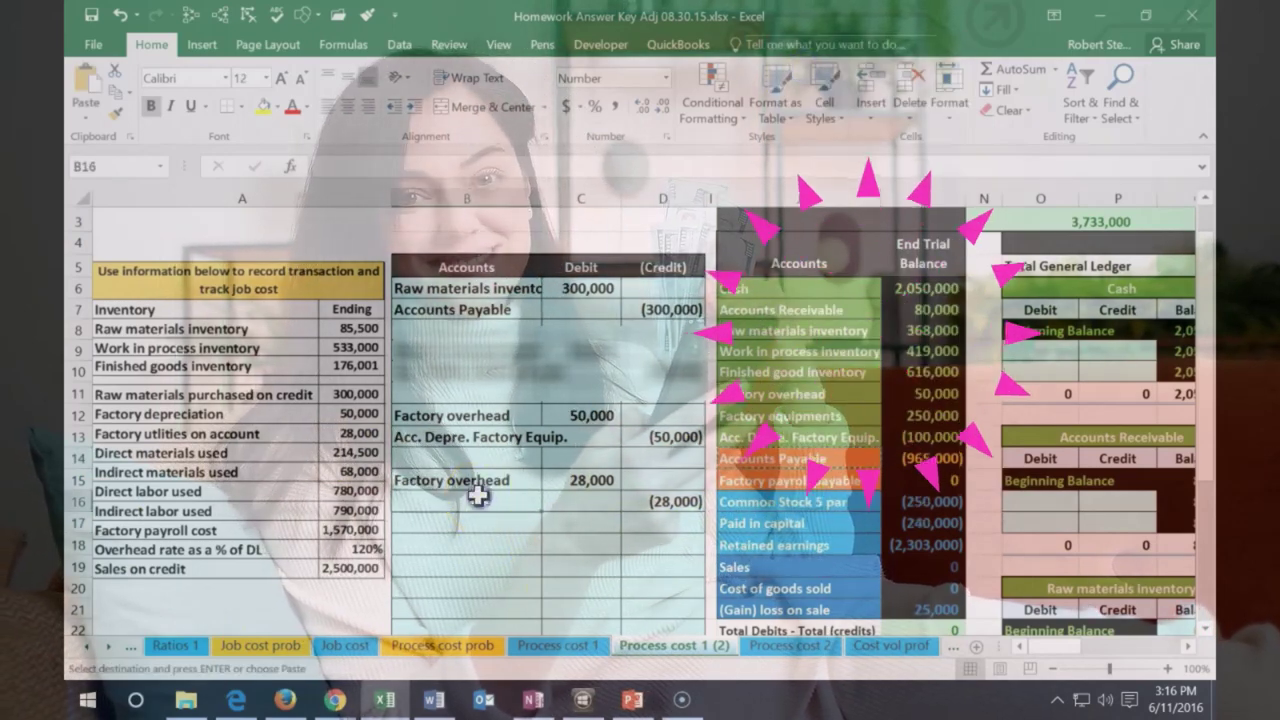
right_click(486, 524)
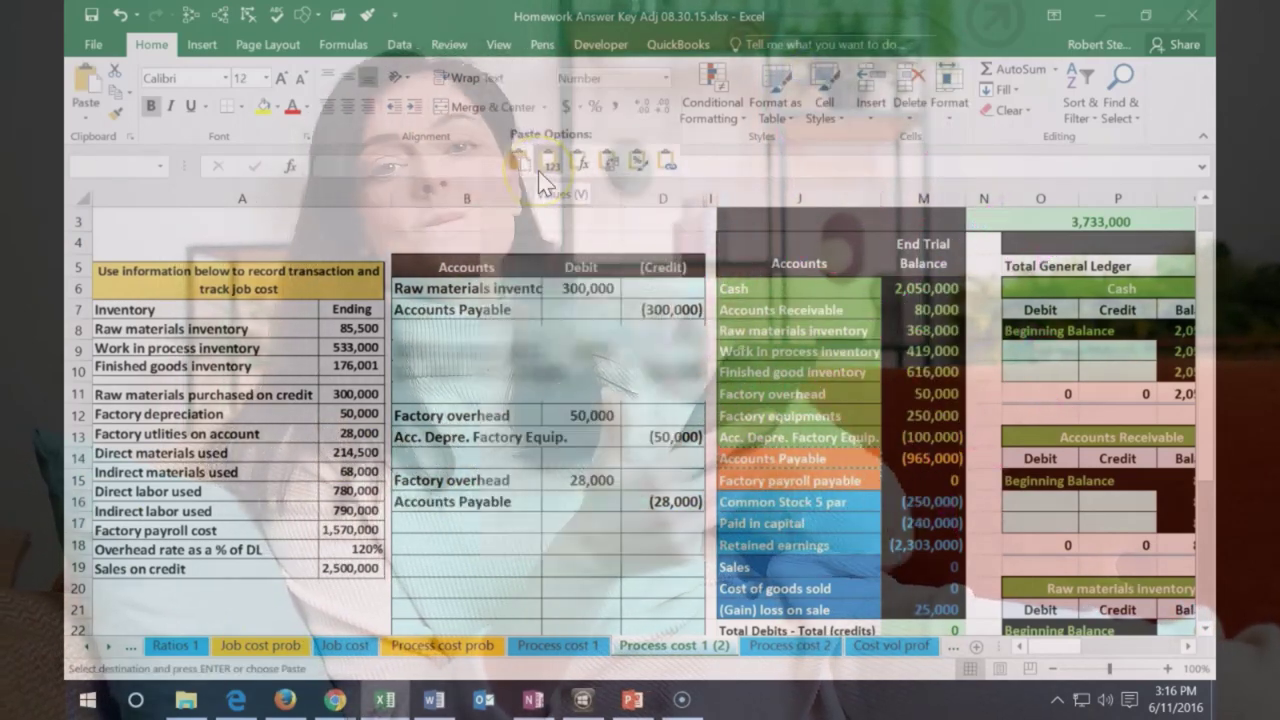
left_click(535, 163)
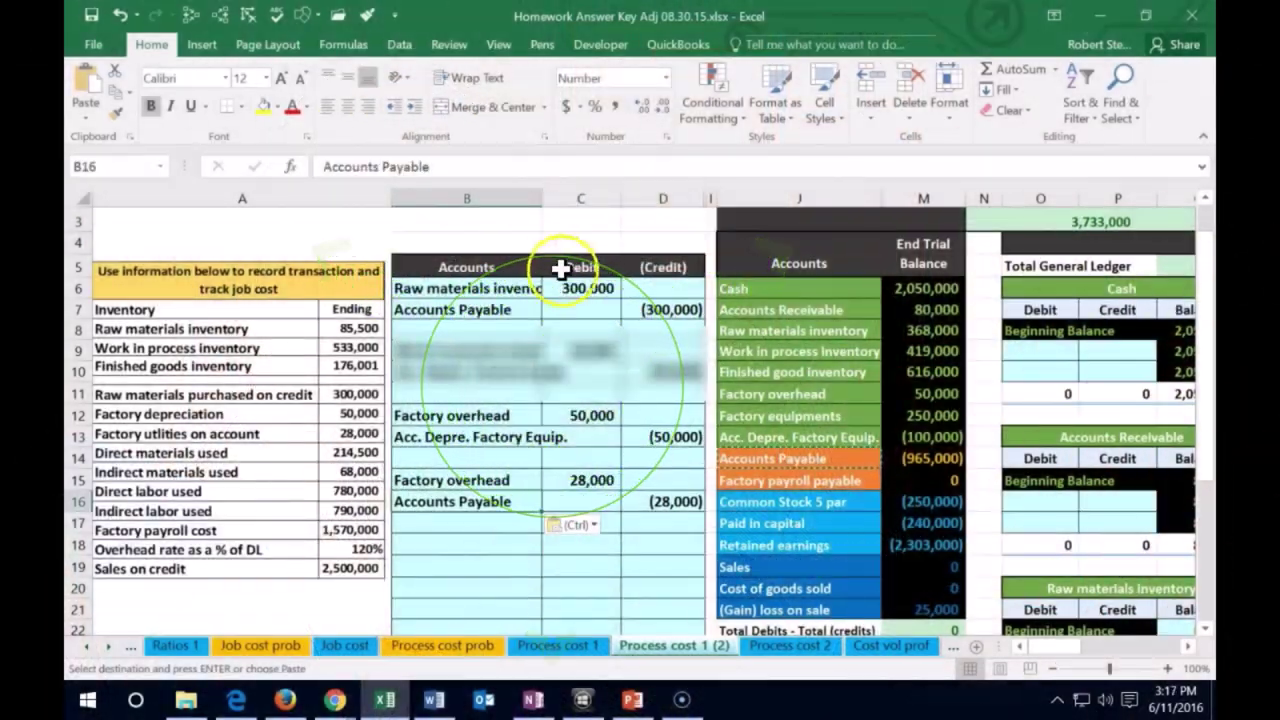
Post the factory utilities debit to the Factory overhead ledger by linking S28 to the journal amount in C15
left_click(755, 289)
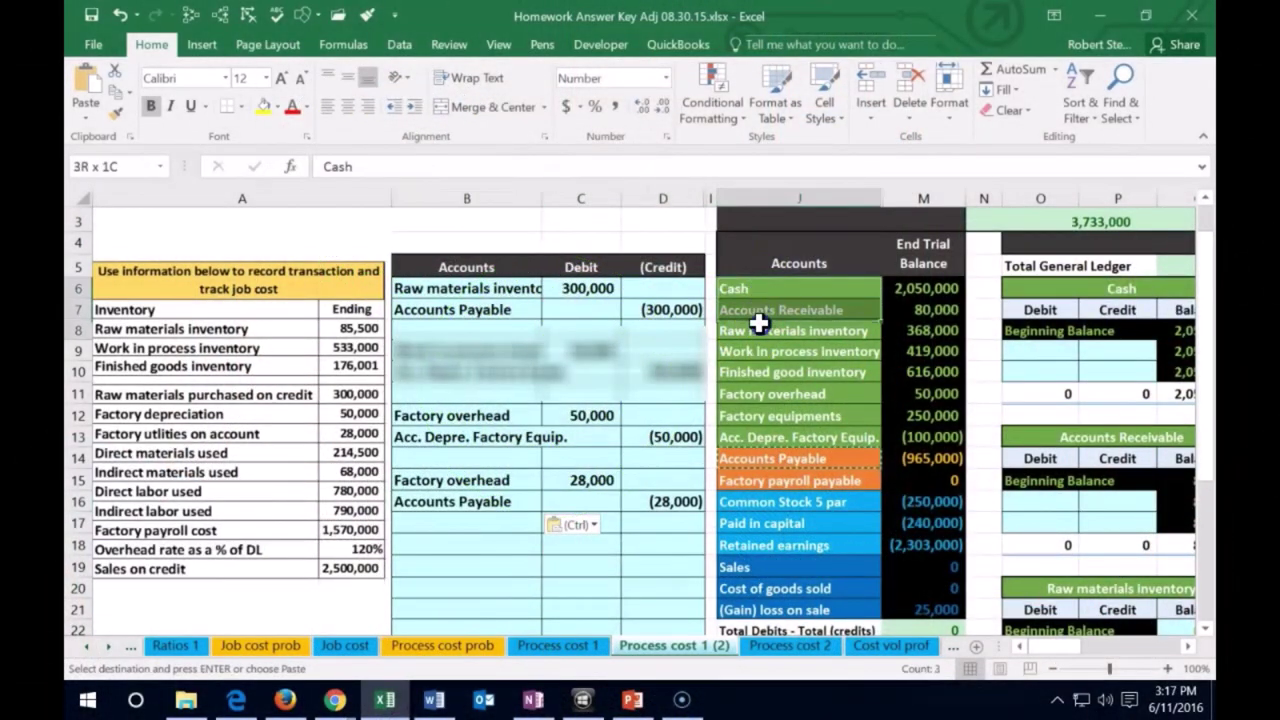
left_click_drag(763, 349, 766, 372)
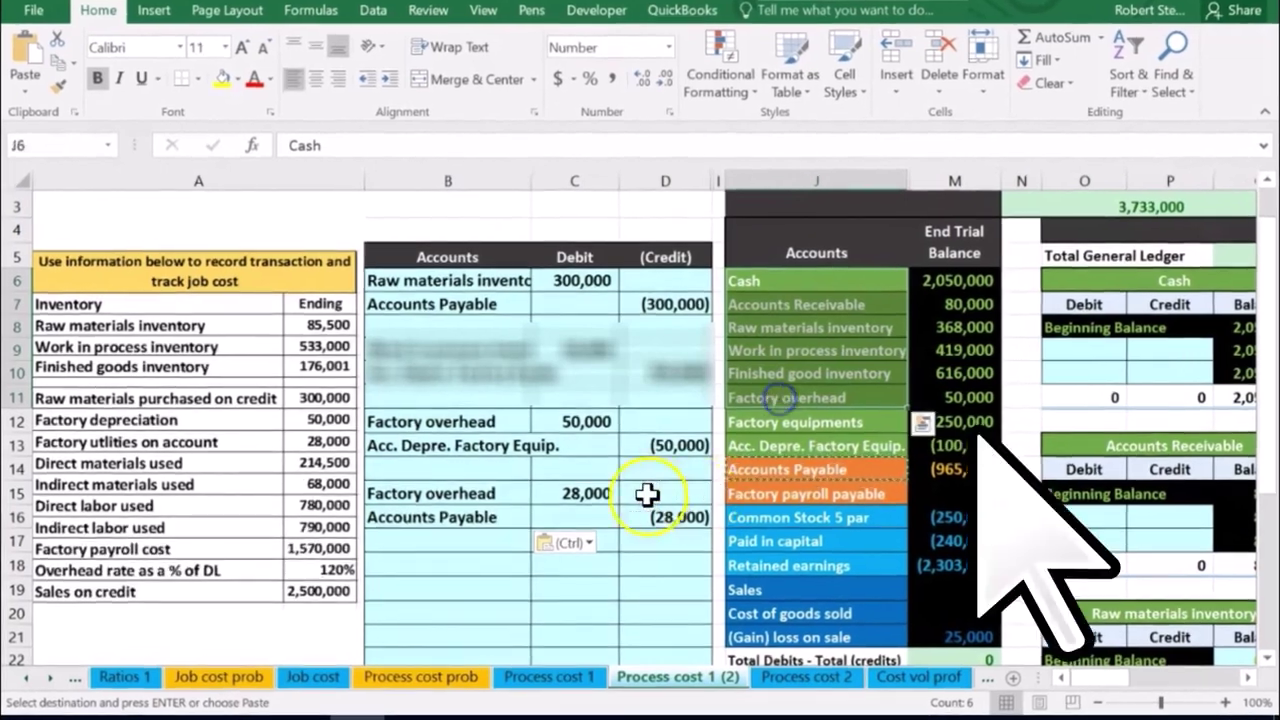
left_click(638, 480)
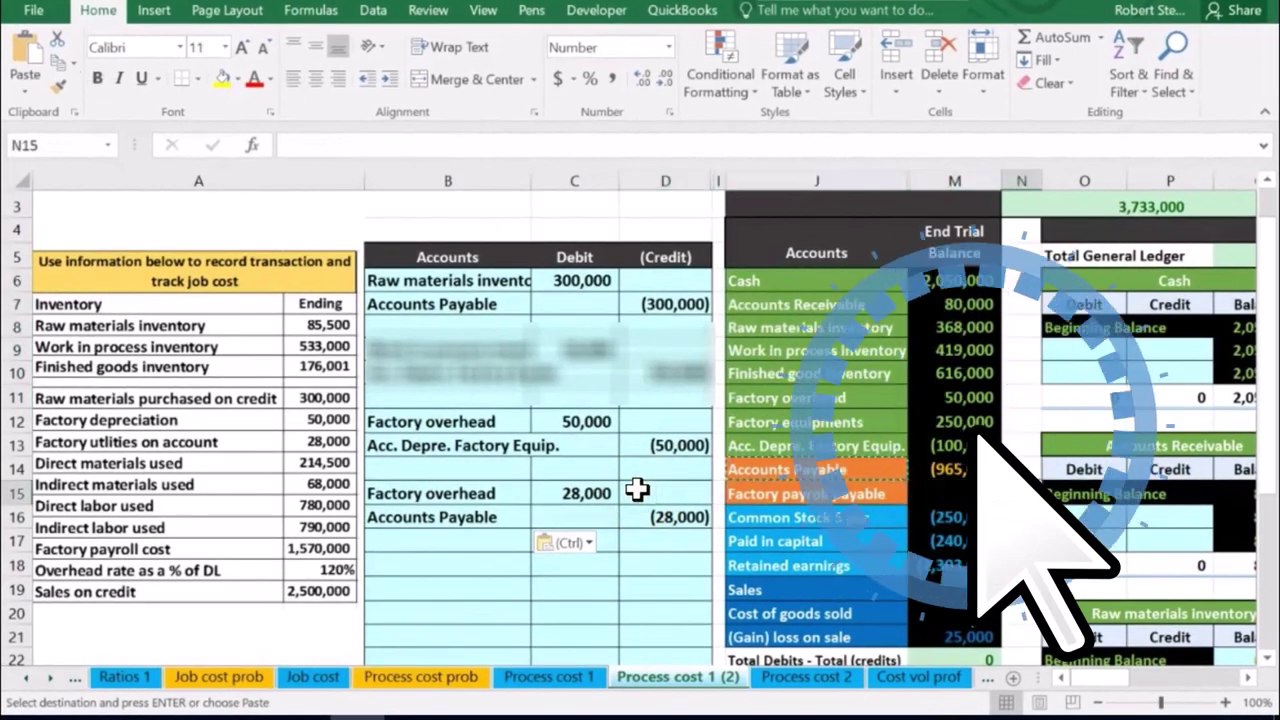
scroll(637, 489, "right", 1)
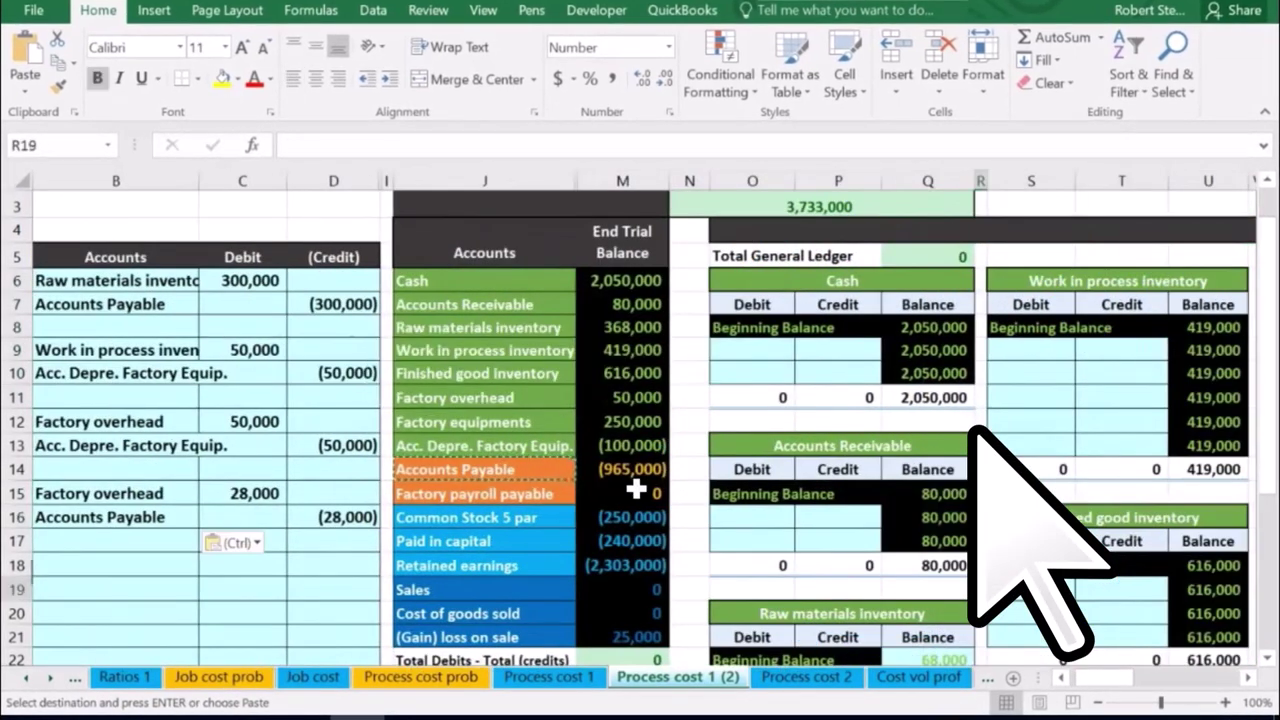
scroll(637, 489, "down", 2)
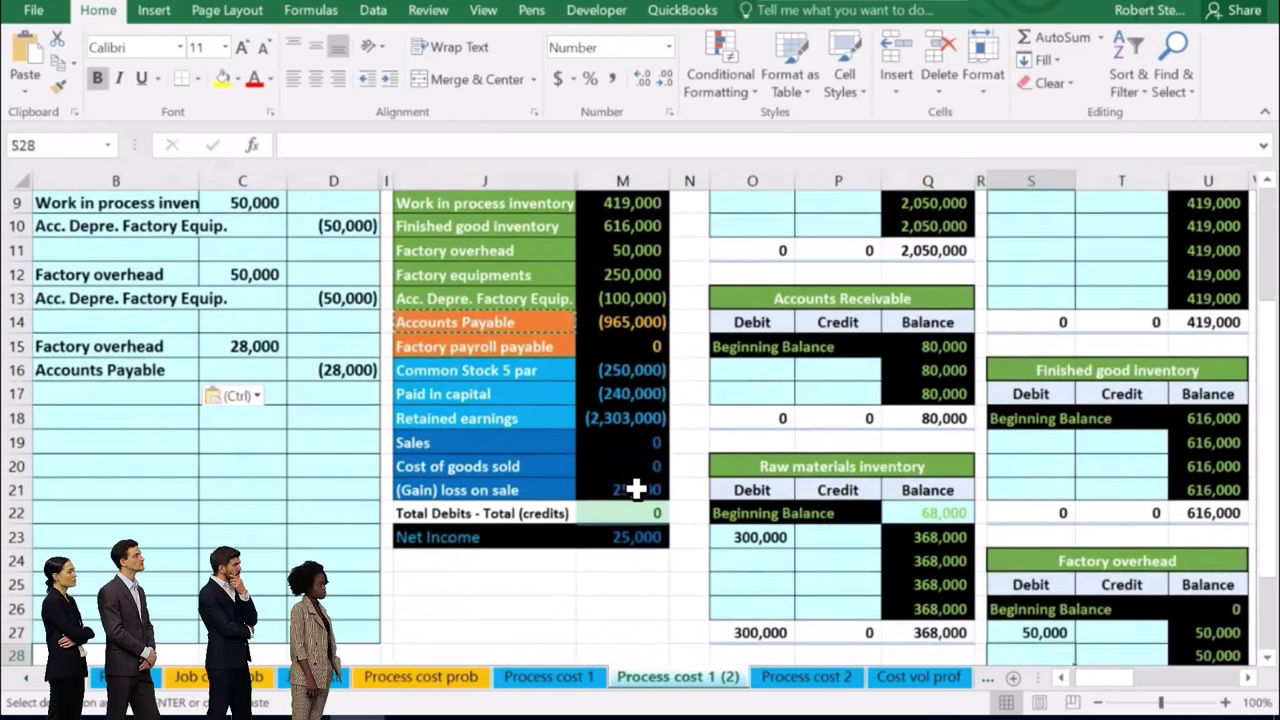
scroll(637, 489, "down", 1)
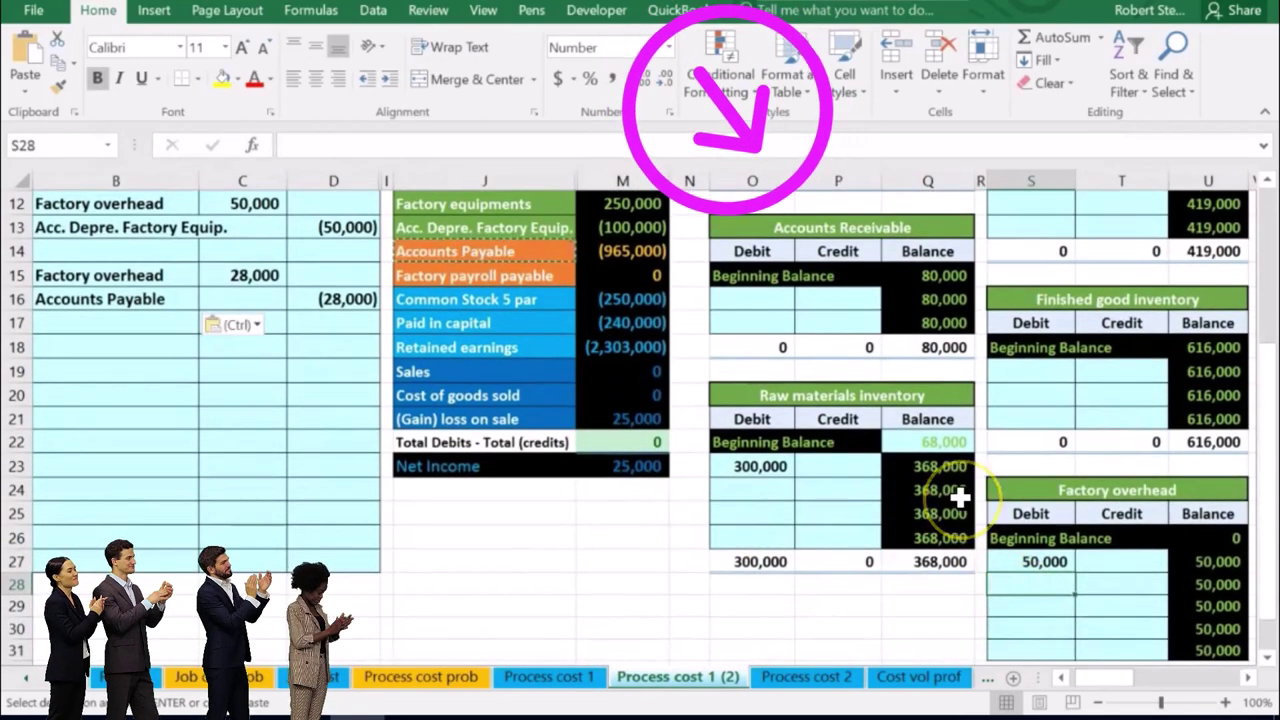
type("=")
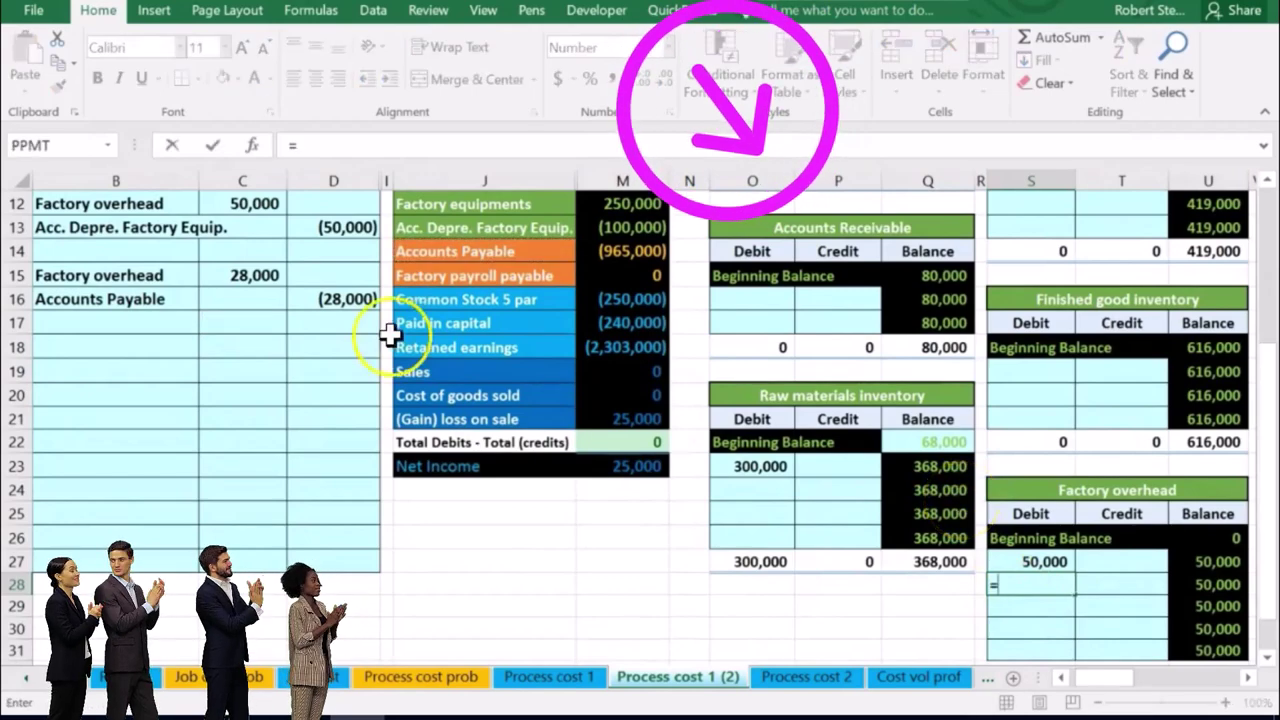
left_click(256, 275)
key("Return")
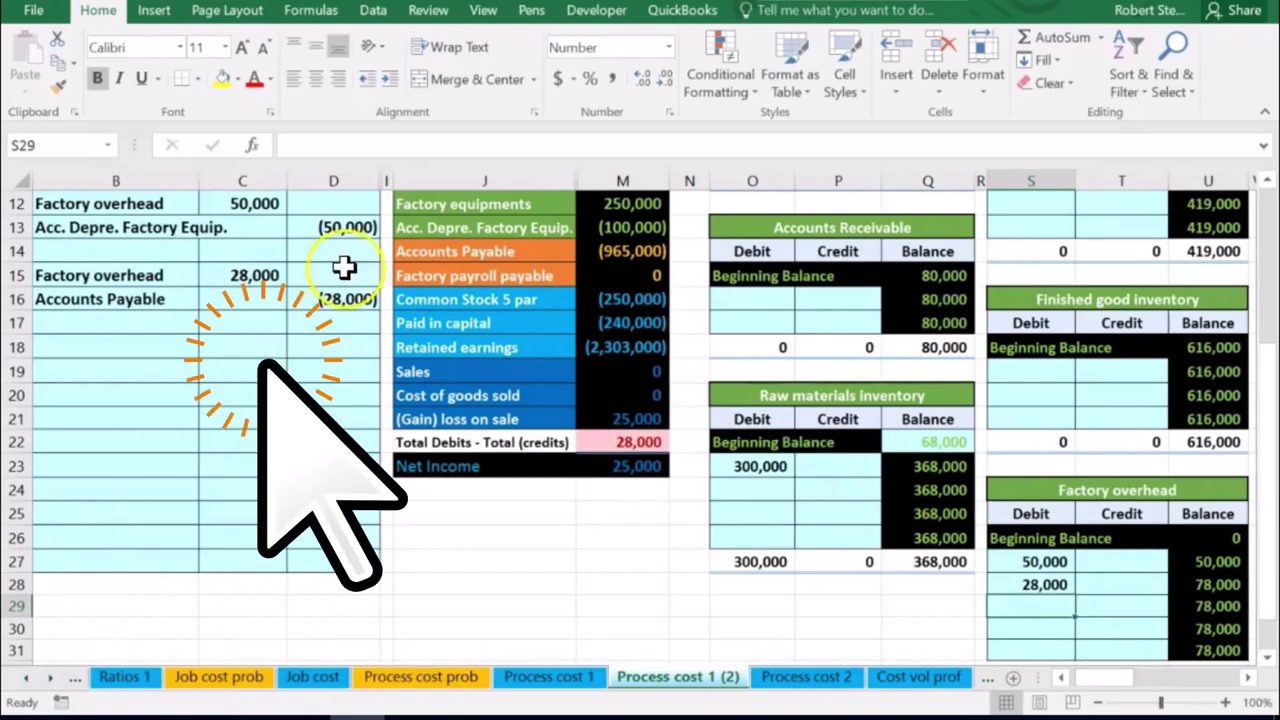
Post the factory utilities credit to the Accounts Payable ledger by linking X23 to the journal amount in D16
left_click(523, 251)
key("Right")
key("Right")
key("Right")
key("Right")
key("Right")
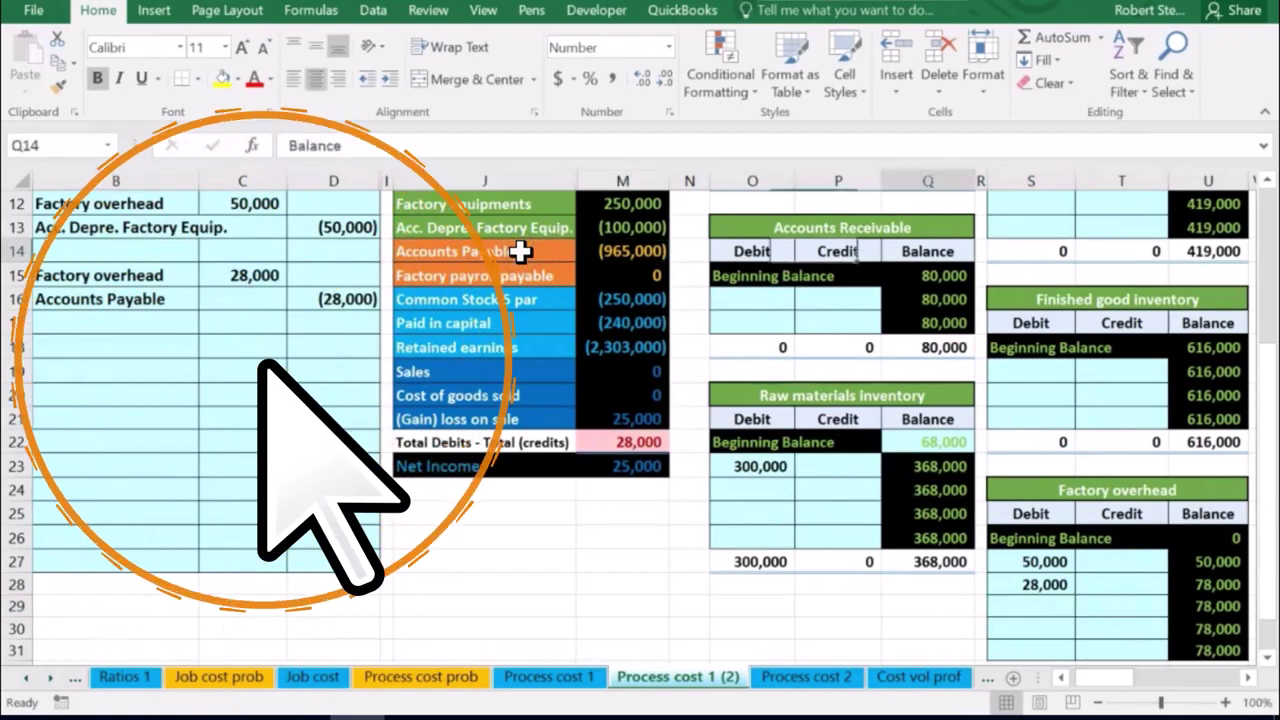
key("Right")
key("Right")
key("Right")
key("Right")
key("Right")
key("Right")
key("Right")
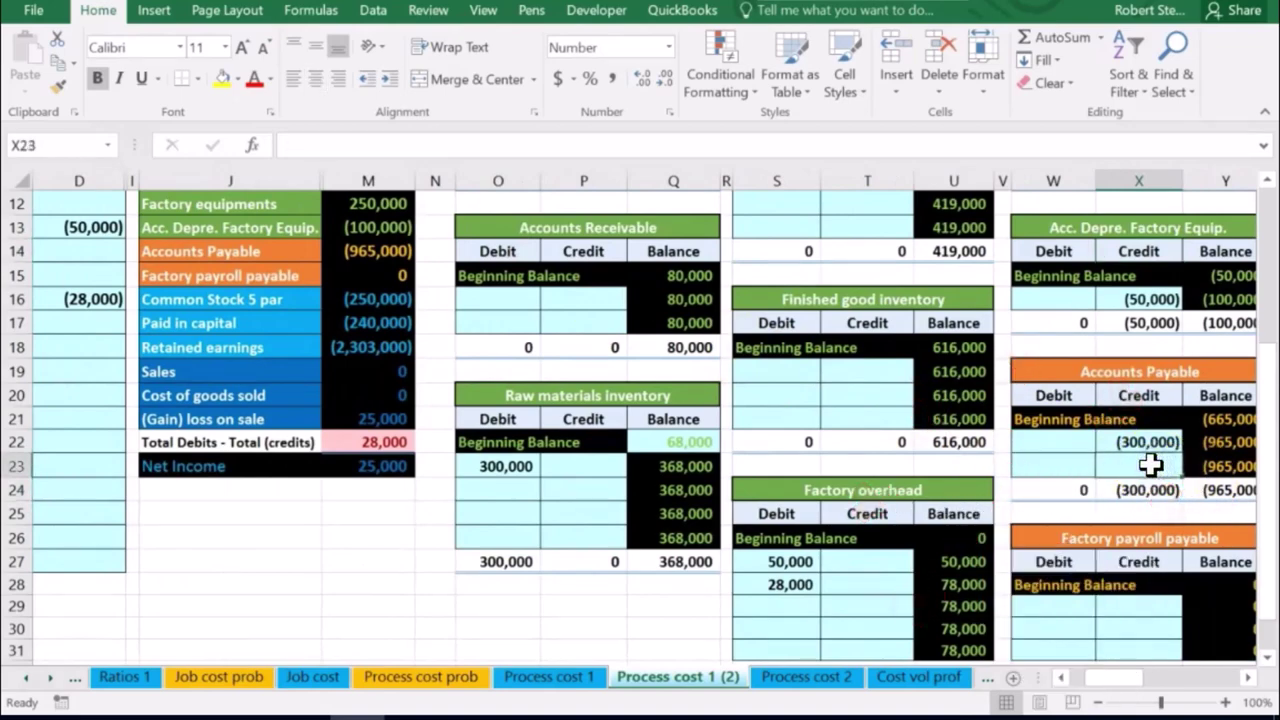
scroll(1150, 463, "down", 1)
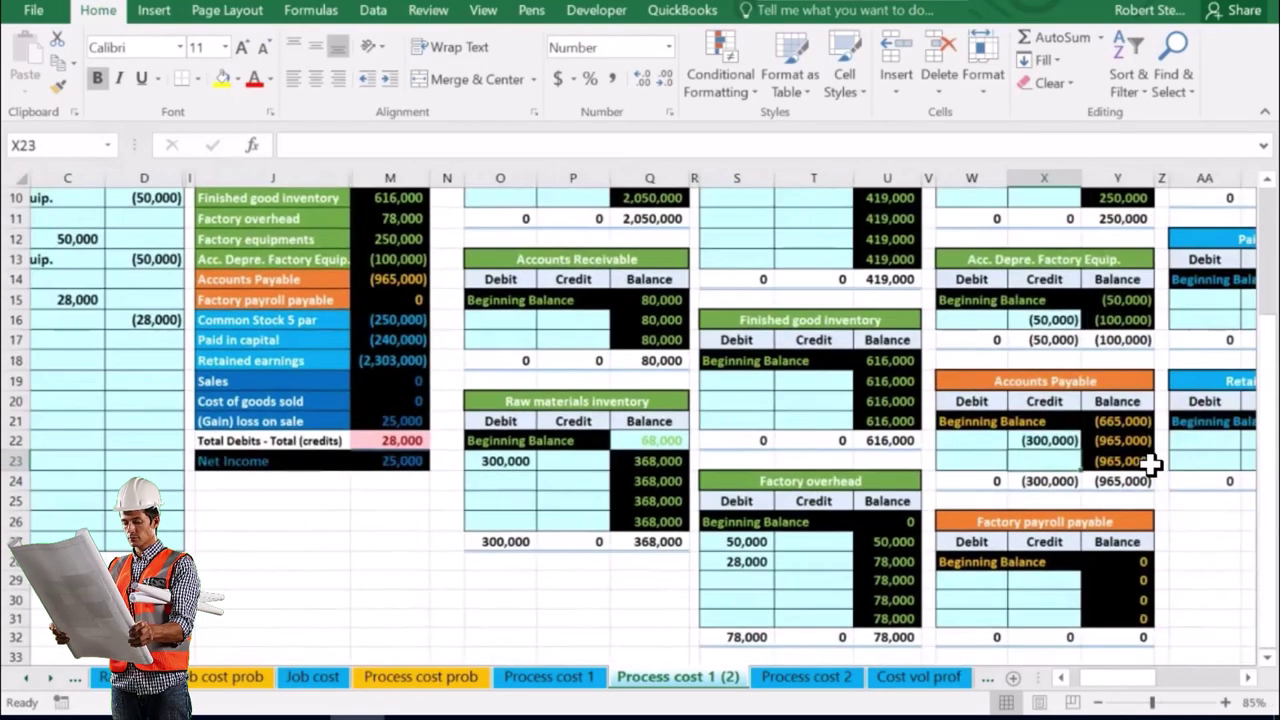
scroll(1127, 537, "down", 1)
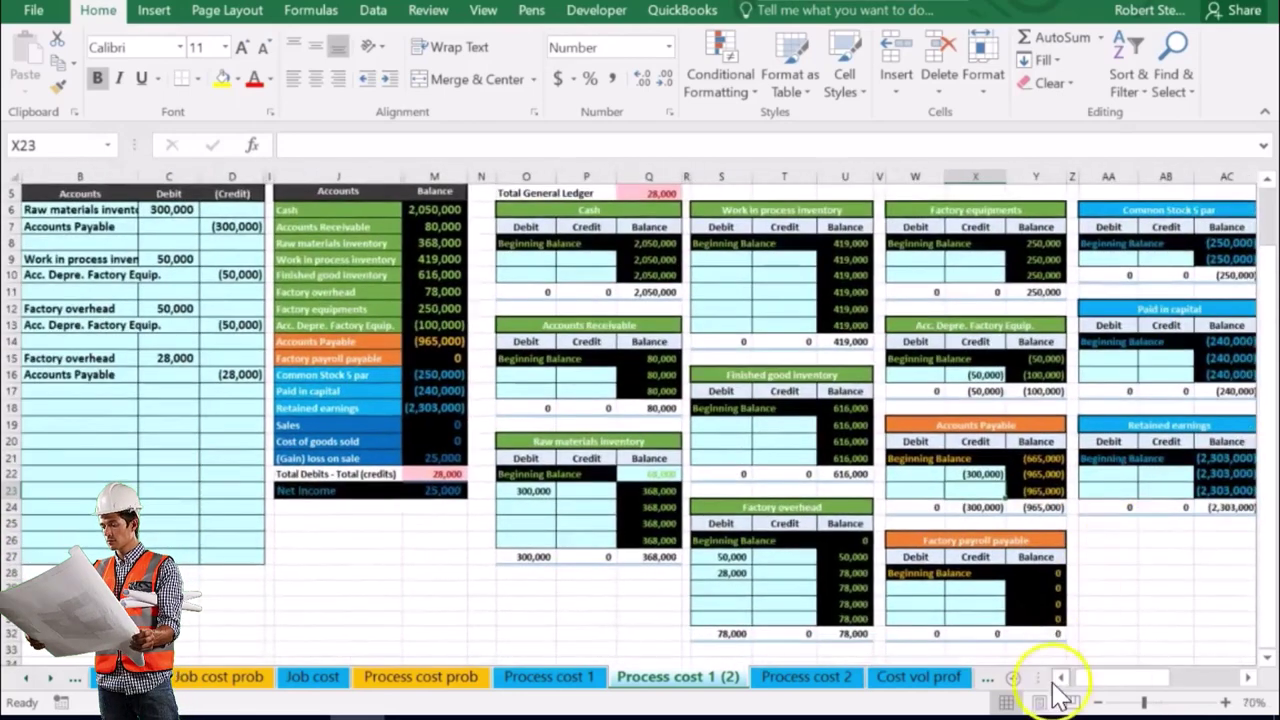
left_click(1061, 677)
left_click(1061, 677)
scroll(1043, 632, "up", 1)
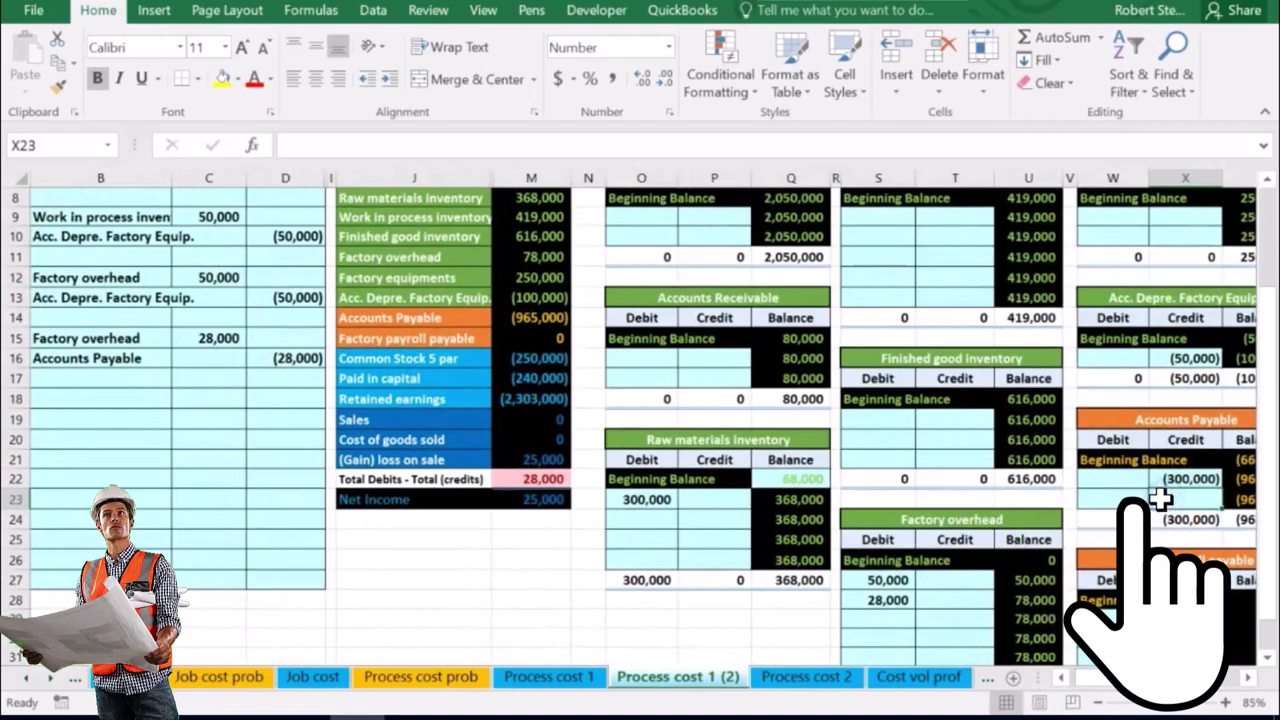
type("=")
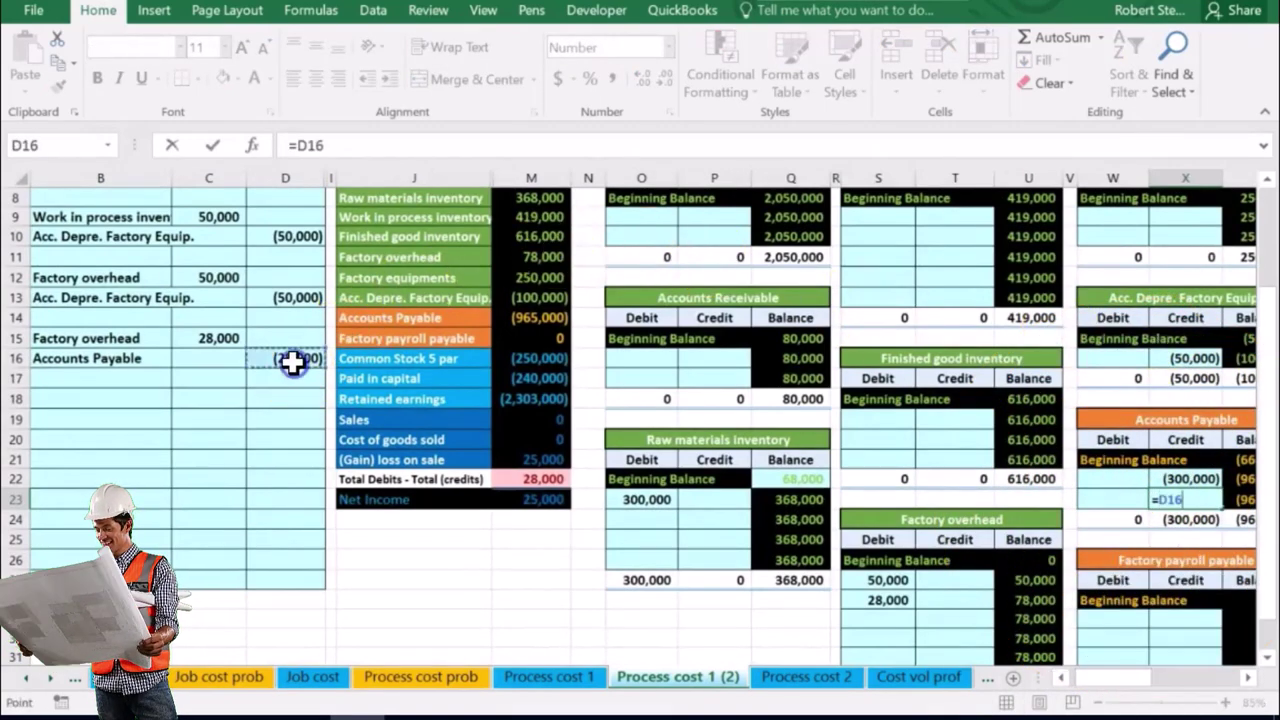
key("Return")
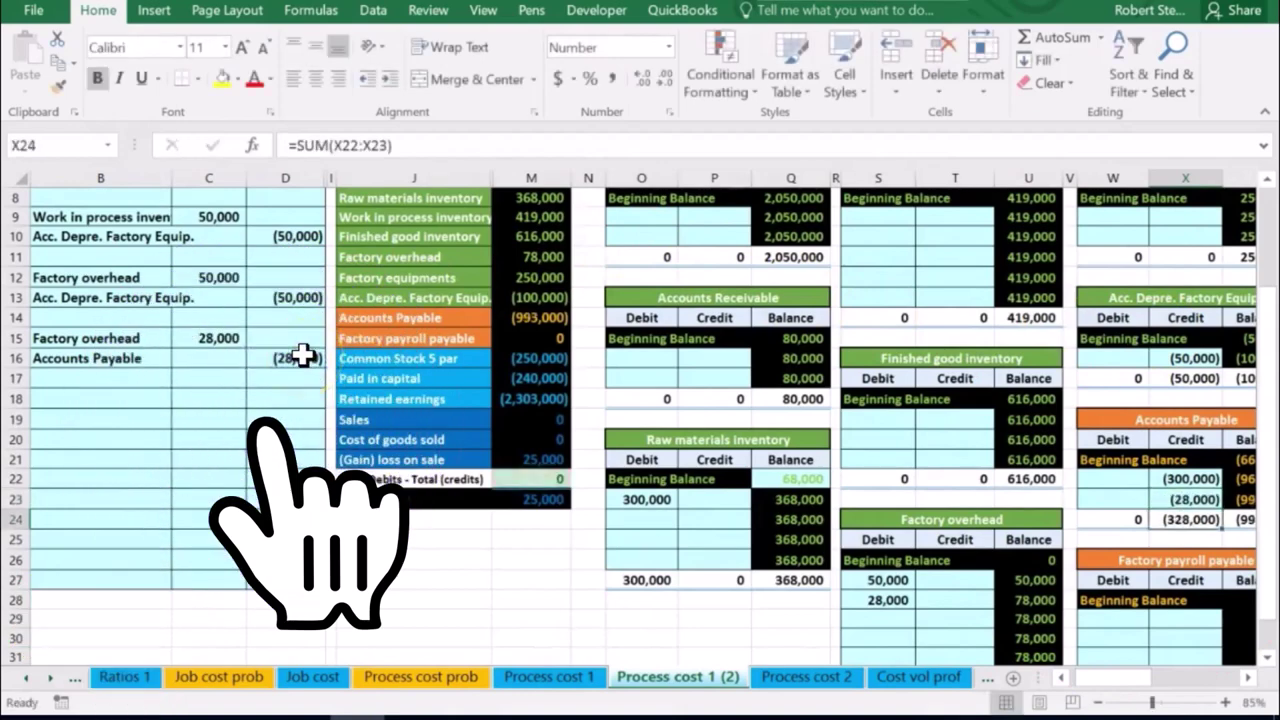
Review the Accounts Payable running balance in Y23, the direct materials used in the transaction list, and the Raw materials inventory trial balance row
key("Up")
key("Right")
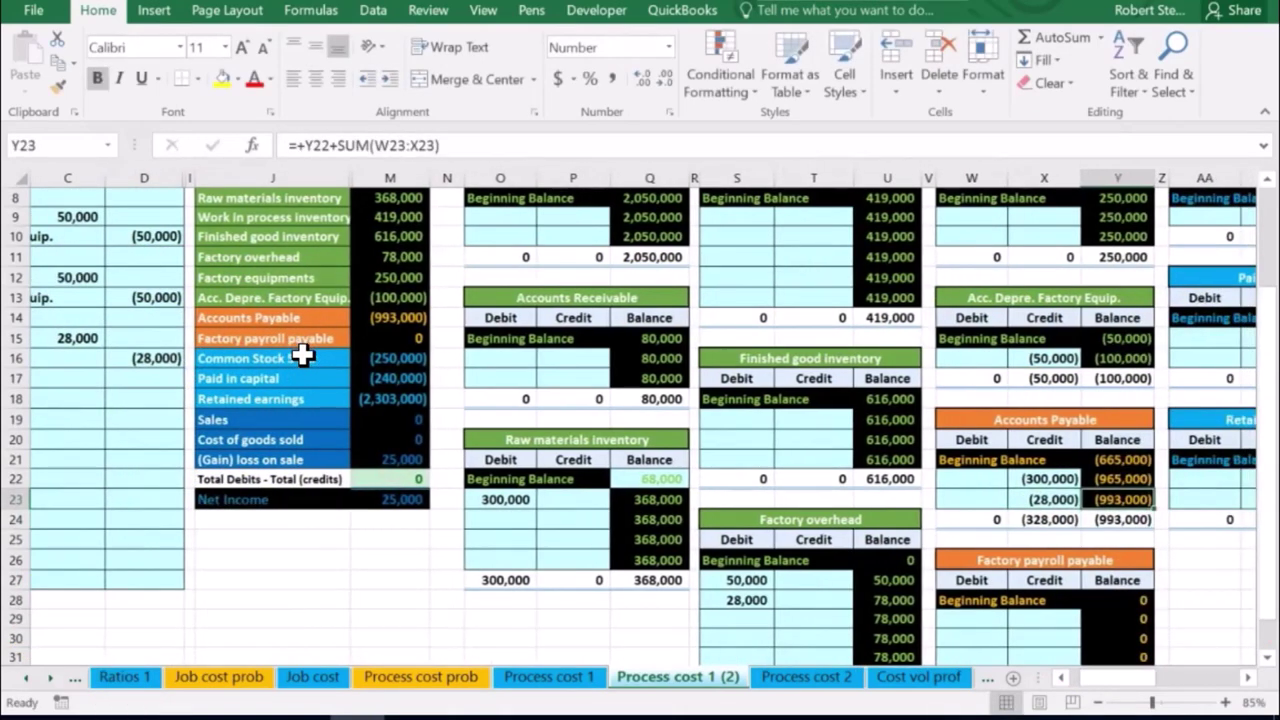
key("Home")
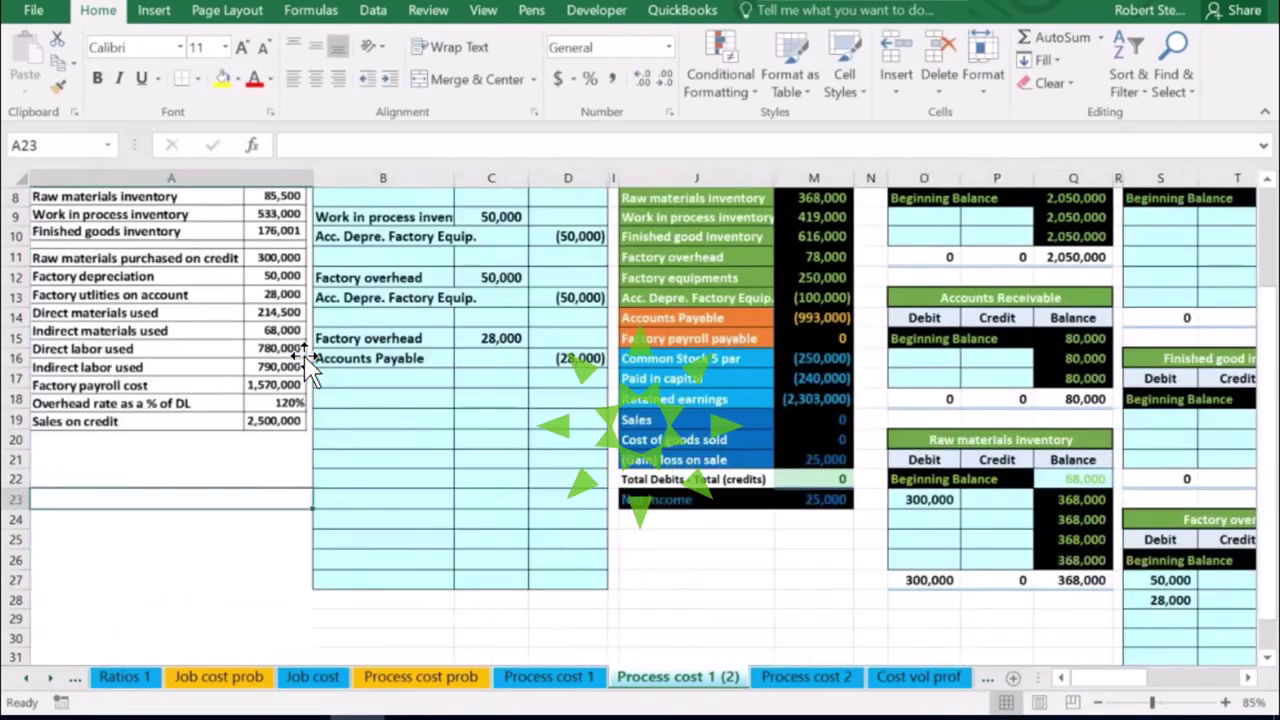
scroll(313, 370, "up", 1)
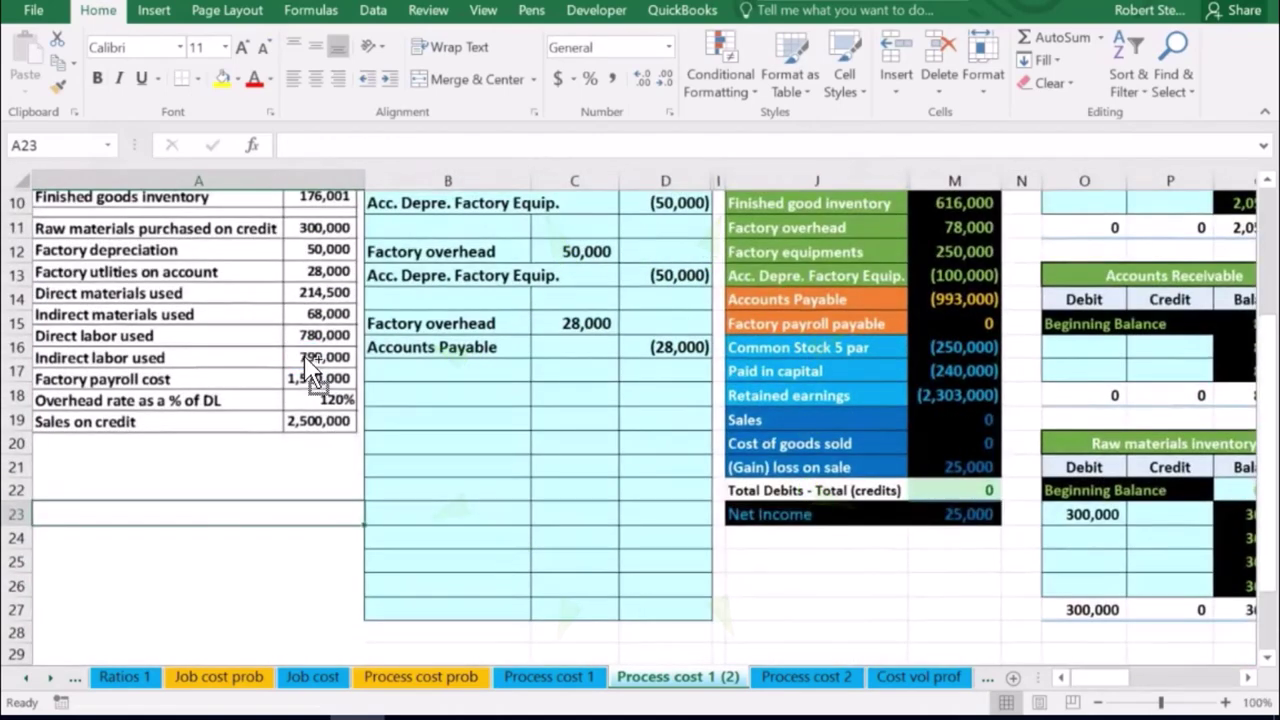
scroll(313, 370, "up", 1)
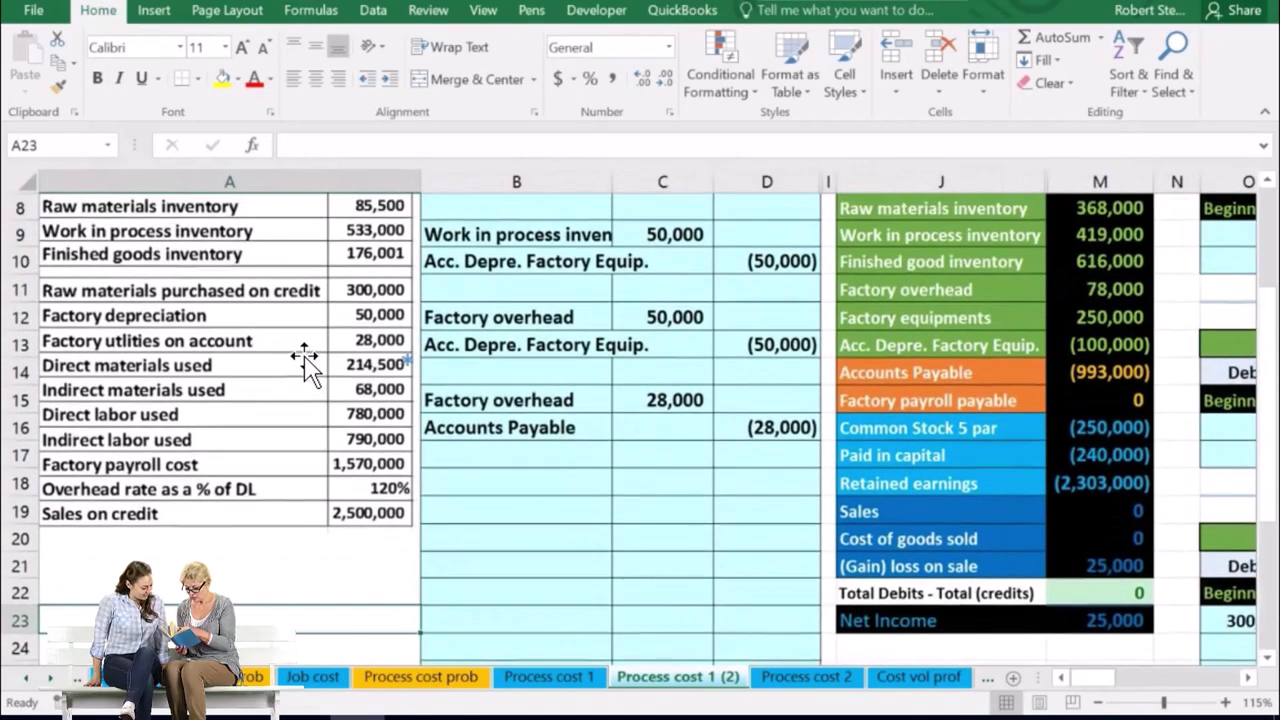
scroll(310, 365, "down", 1)
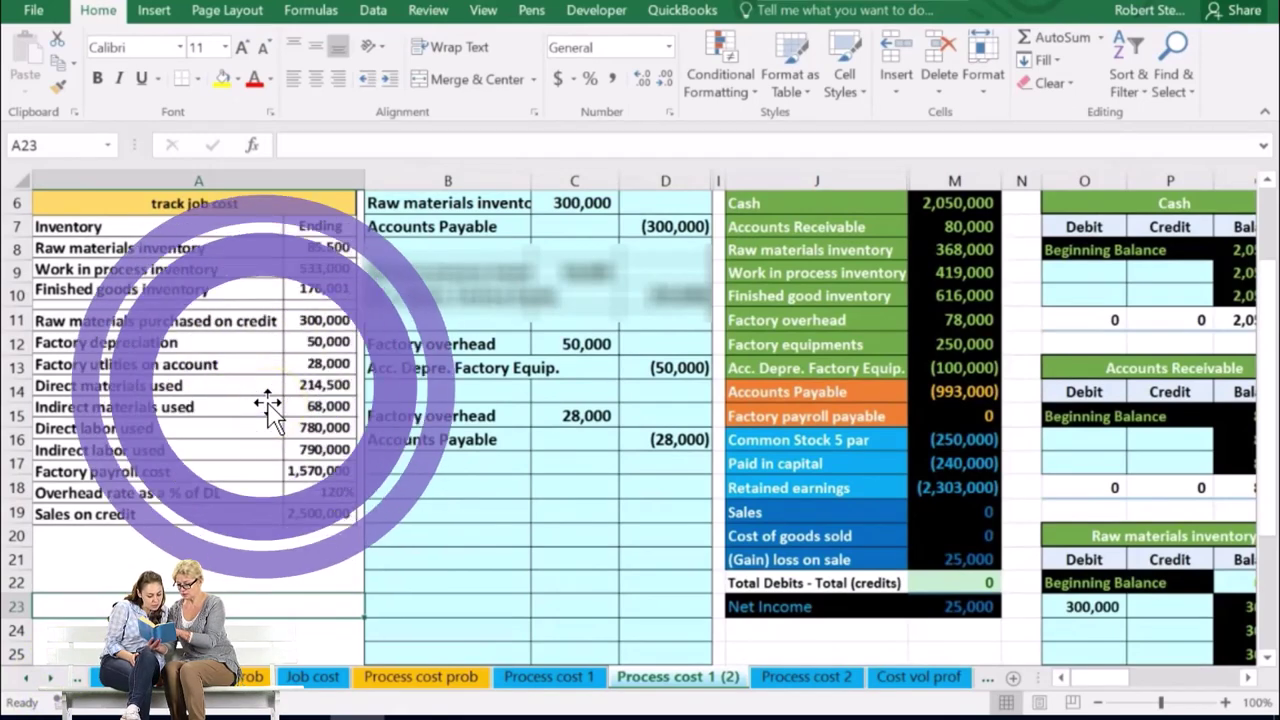
scroll(464, 475, "up", 1)
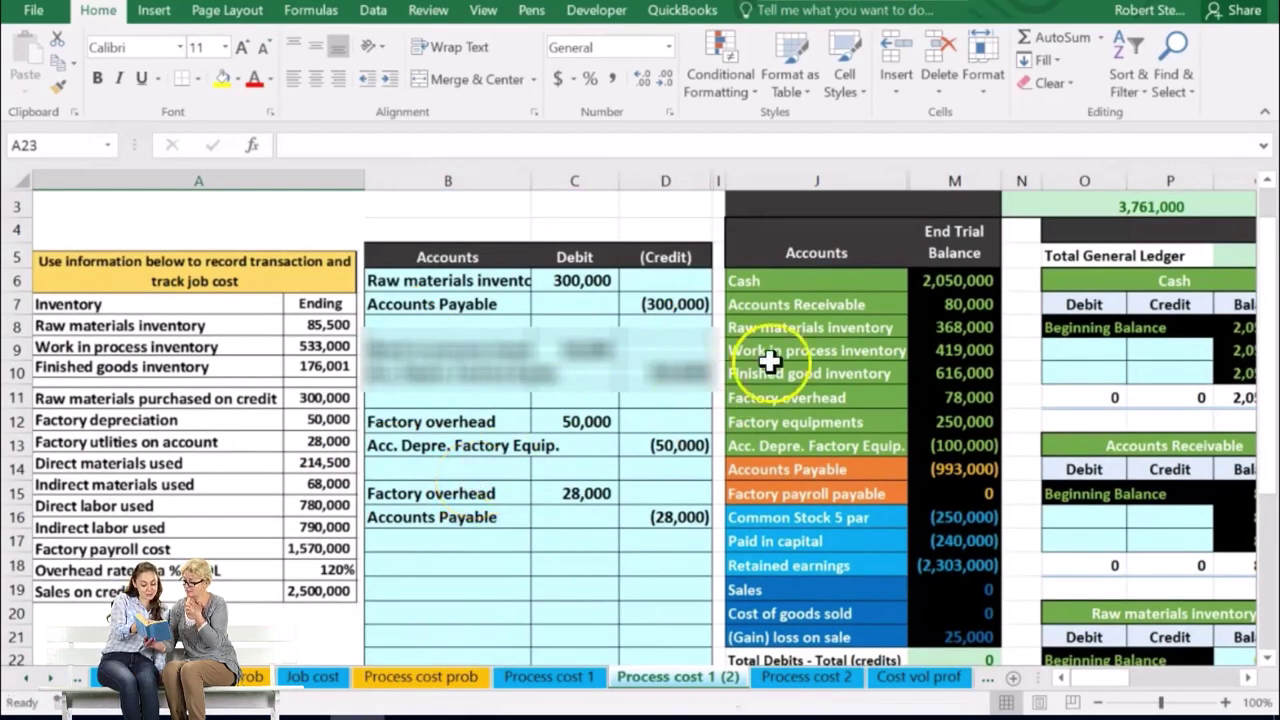
left_click_drag(775, 330, 945, 325)
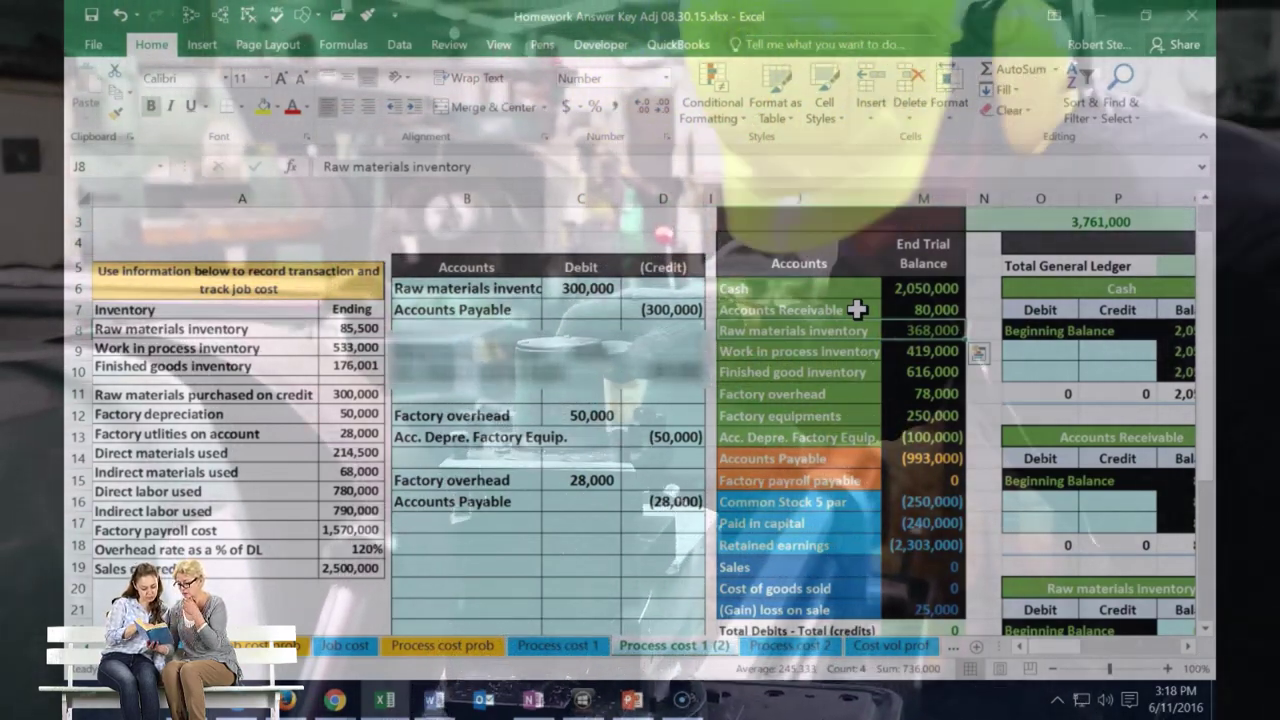
Copy the Work in process inventory account name from the trial balance into B18 as the debit account of the direct materials entry
left_click_drag(820, 351, 893, 351)
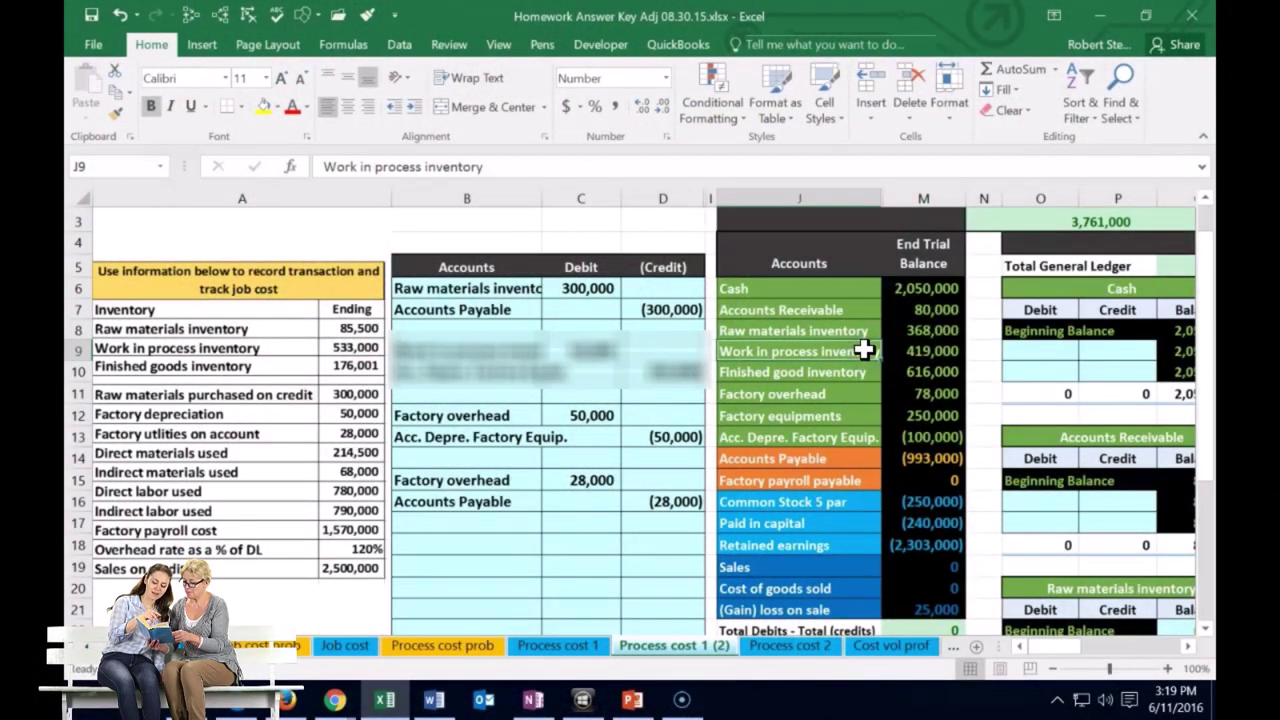
right_click(865, 350)
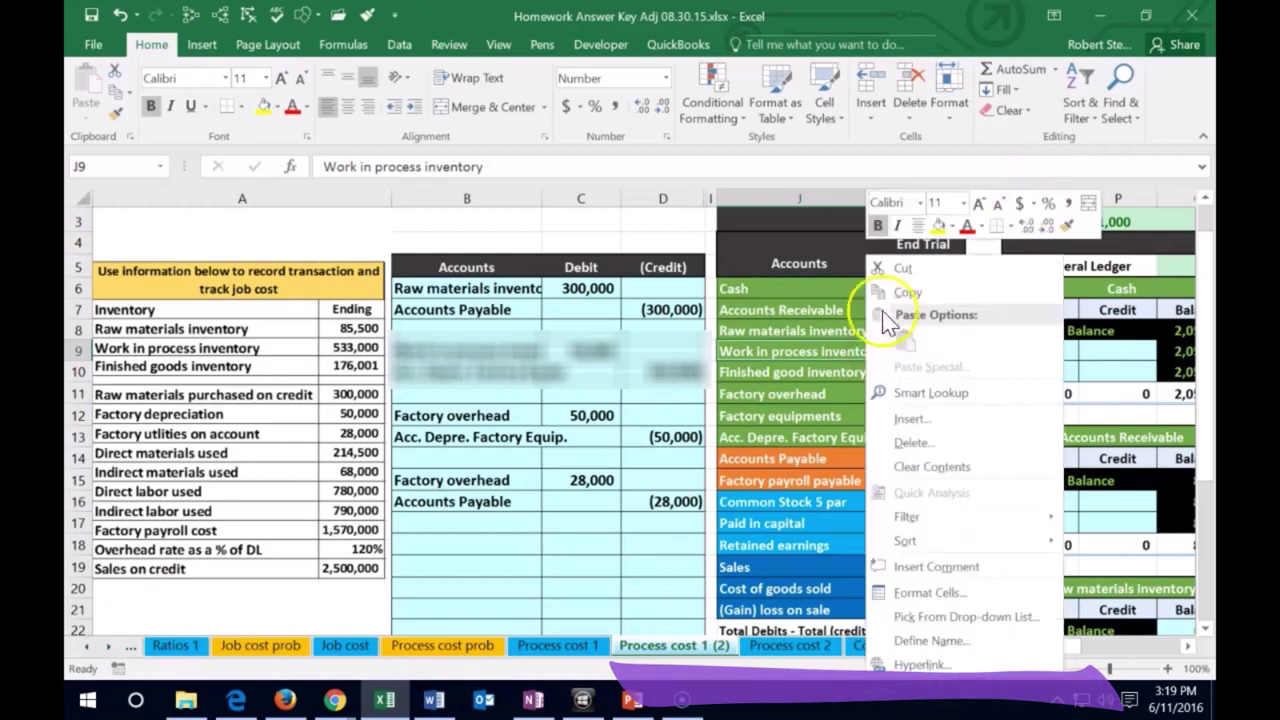
left_click(904, 292)
left_click(489, 541)
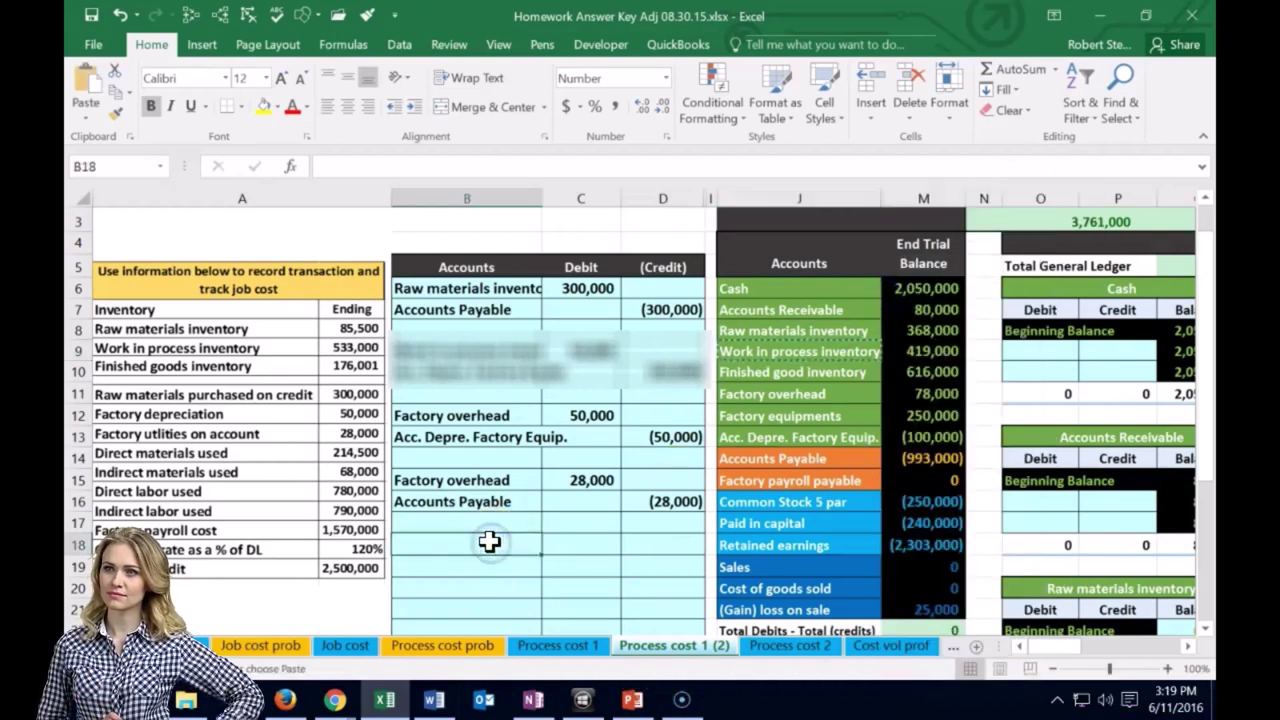
right_click(489, 541)
left_click(547, 208)
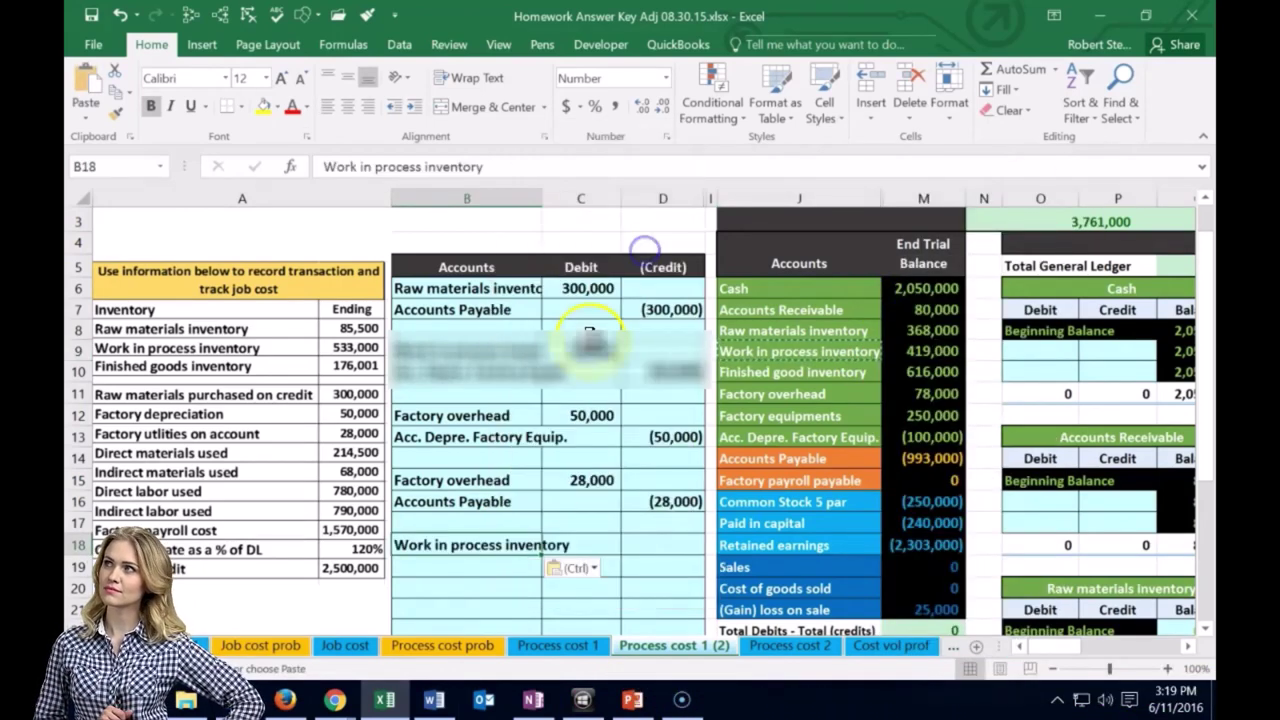
Enter the direct materials amounts in the journal: a 214,500 debit in C18 and the offsetting credit -C18 in D19
left_click(596, 541)
type("2")
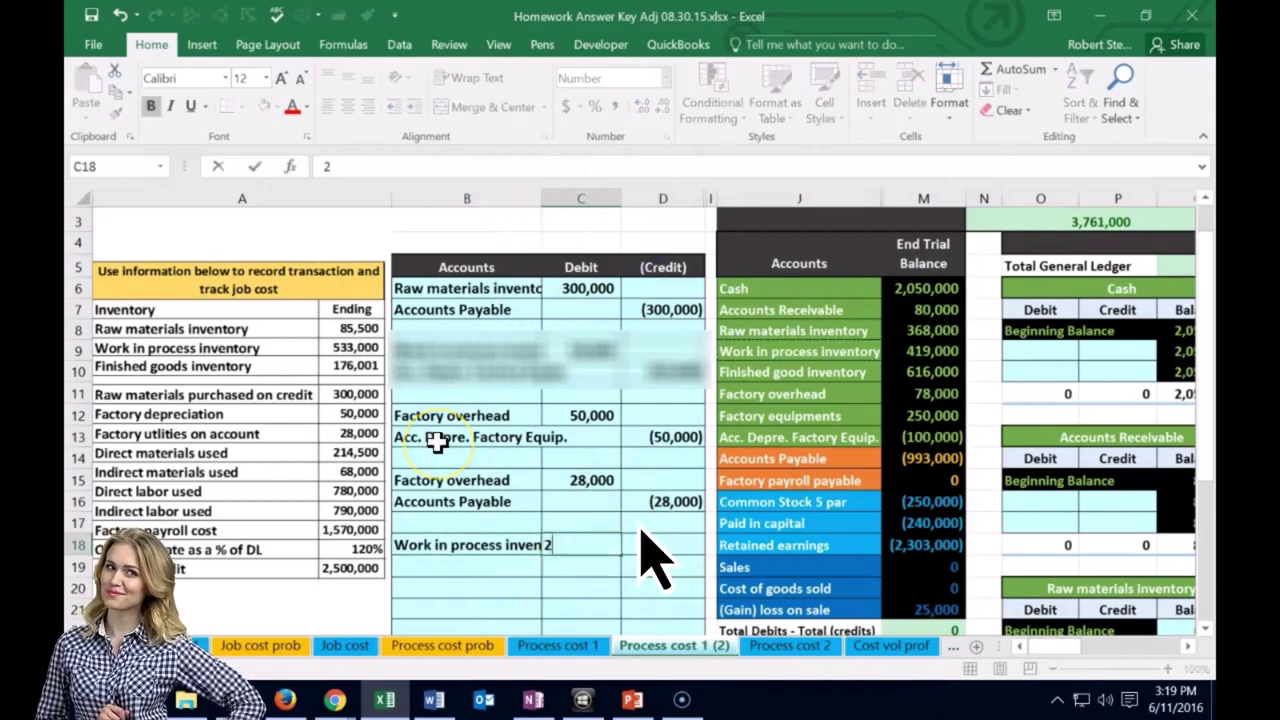
type("14,500")
left_click(660, 567)
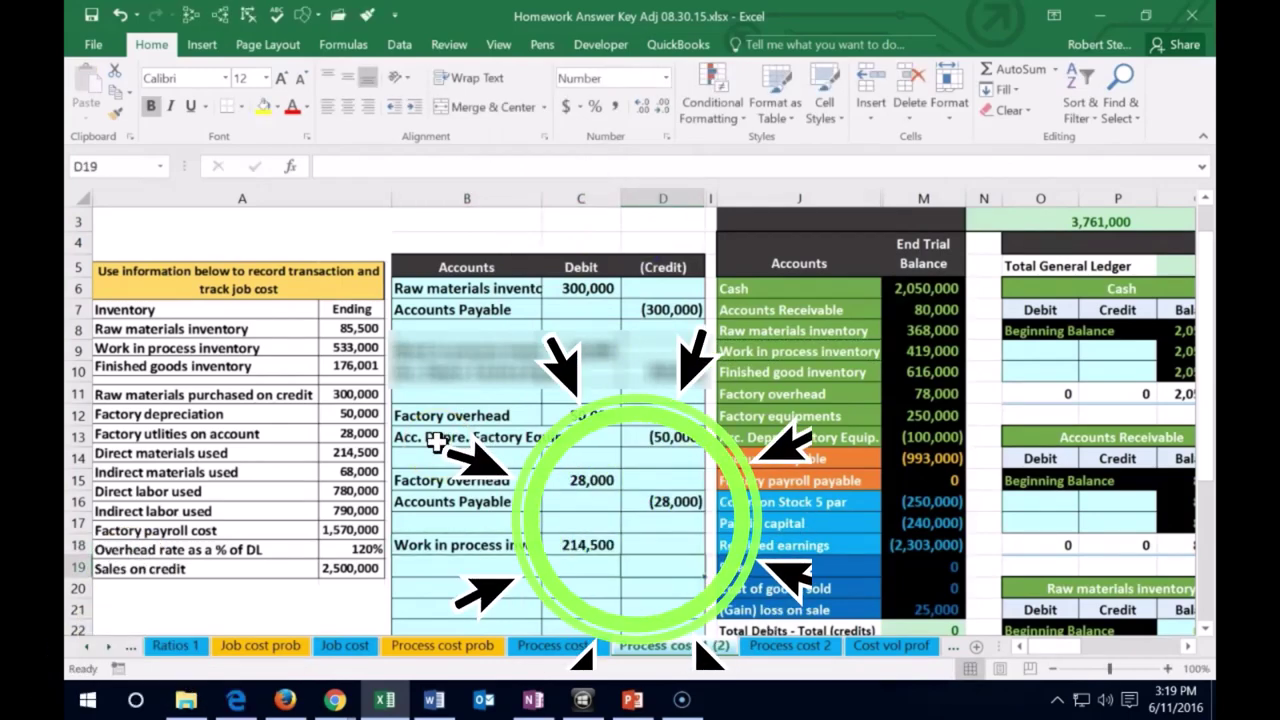
type("-C18")
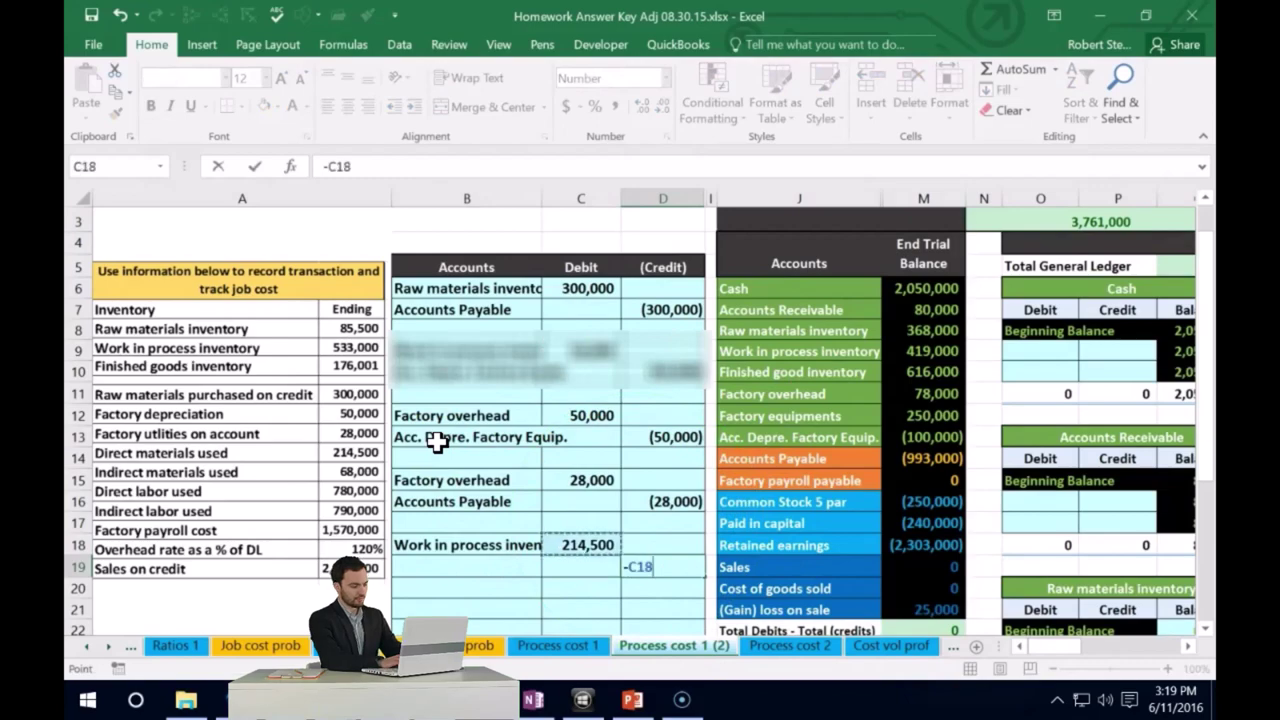
key("Return")
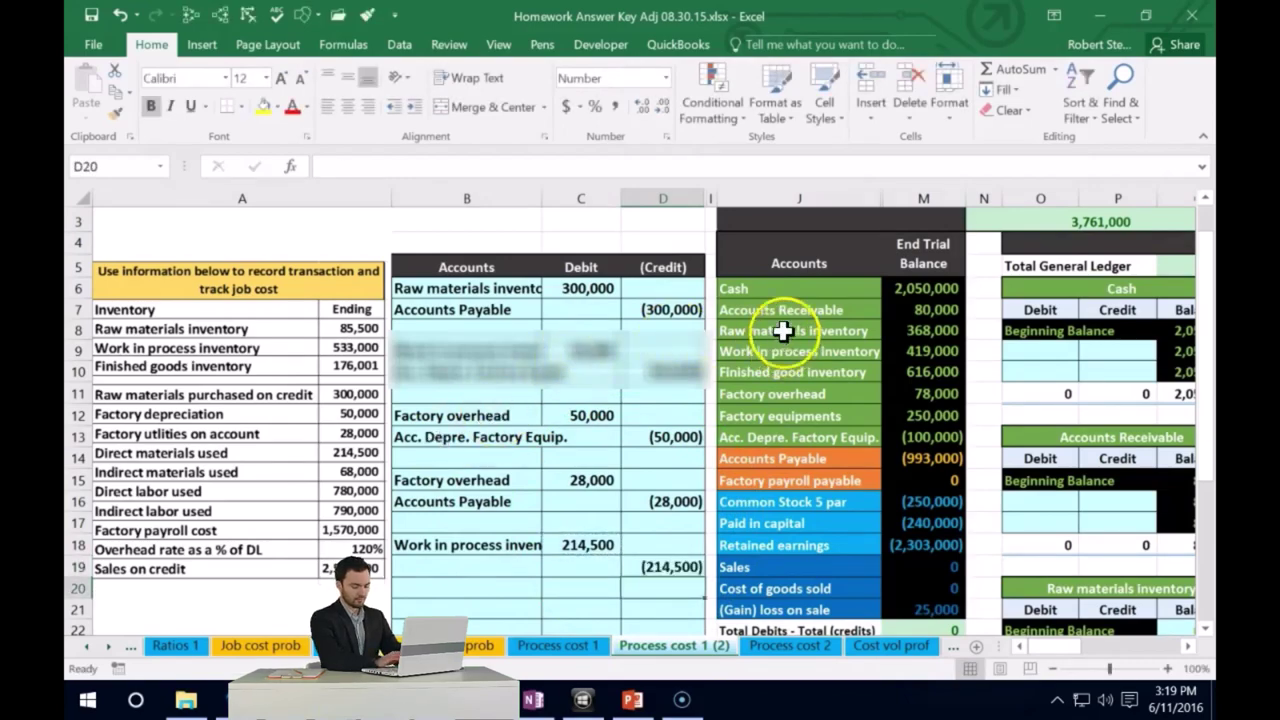
Copy the Raw materials inventory account name from the trial balance into B19 as the entry's credit account
left_click(884, 330)
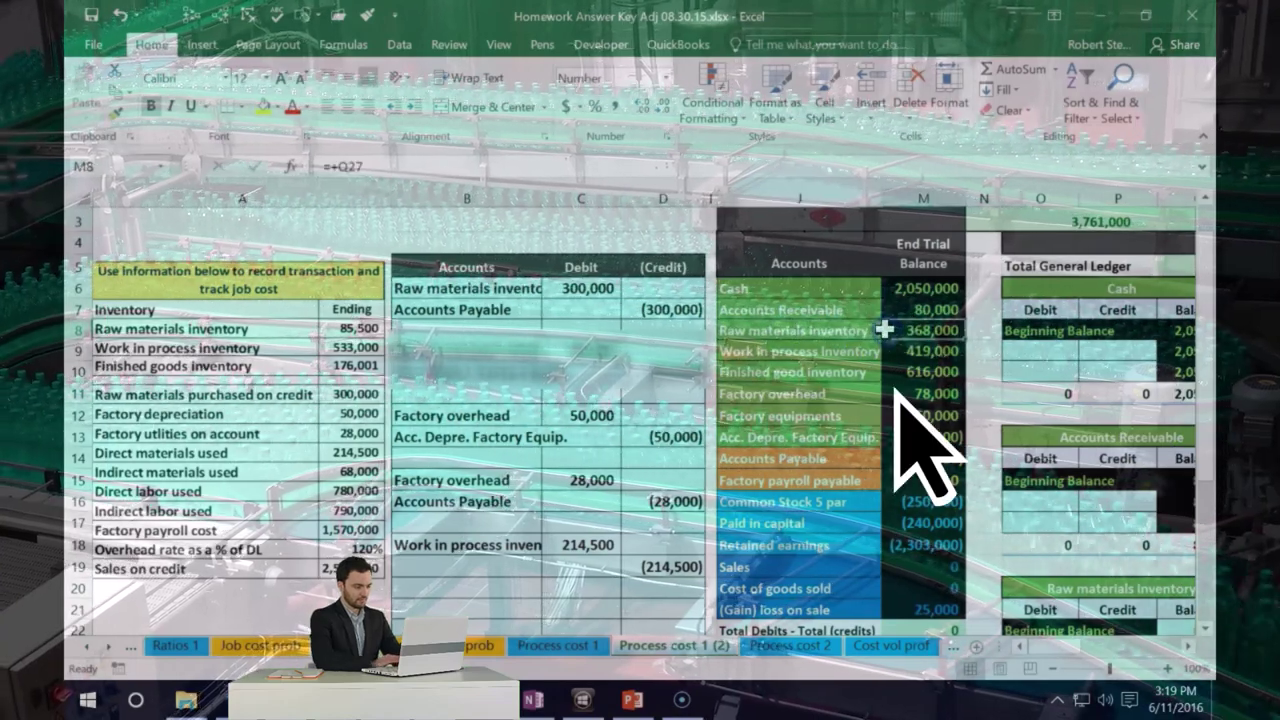
left_click(838, 330)
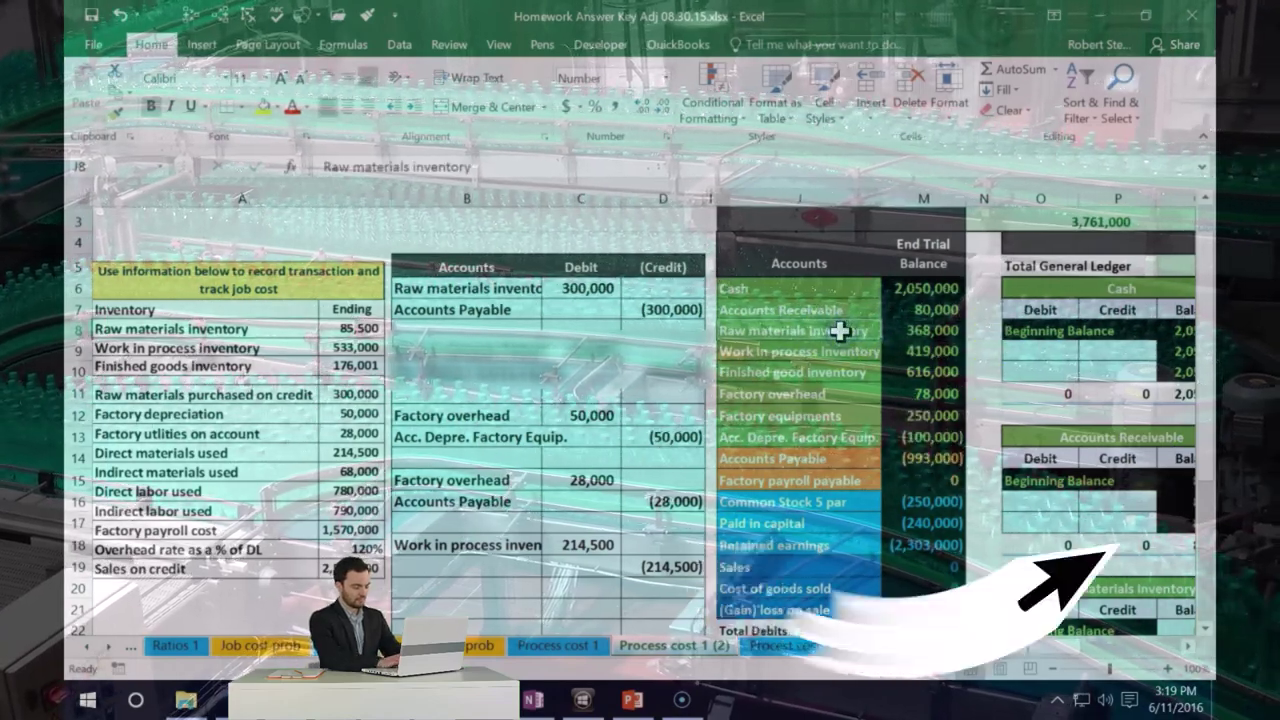
right_click(838, 330)
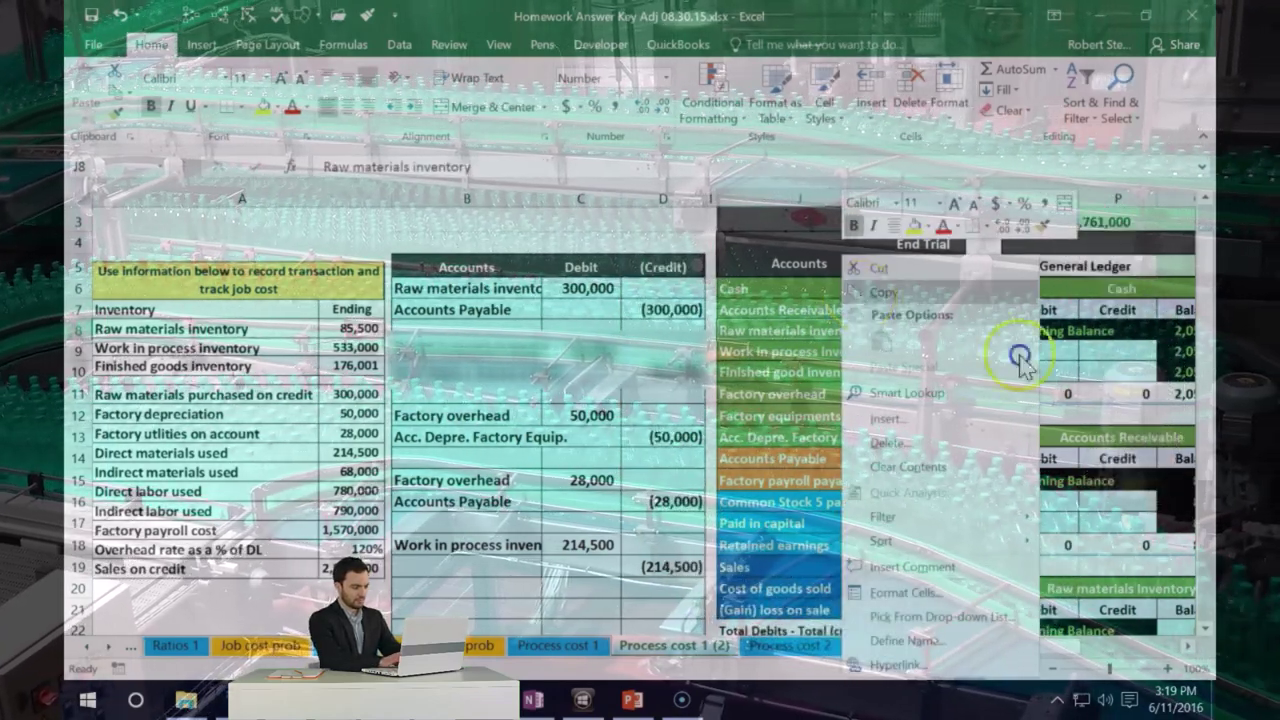
left_click(500, 570)
right_click(505, 578)
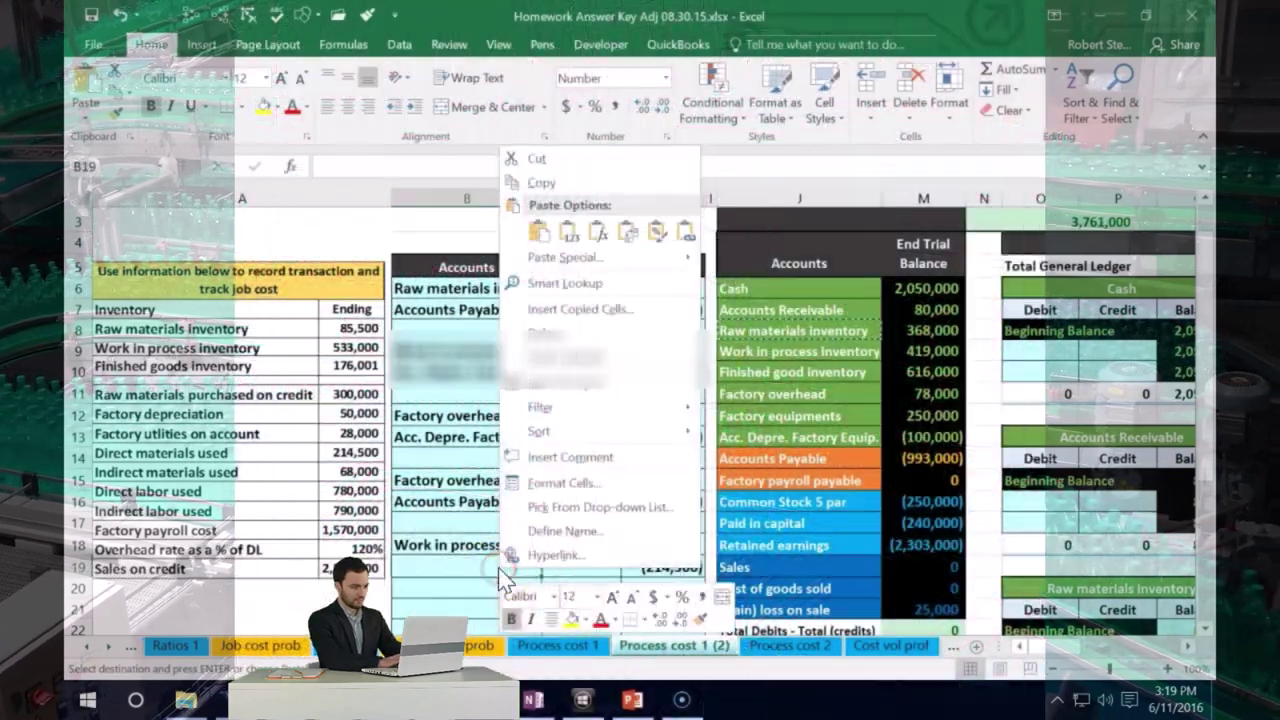